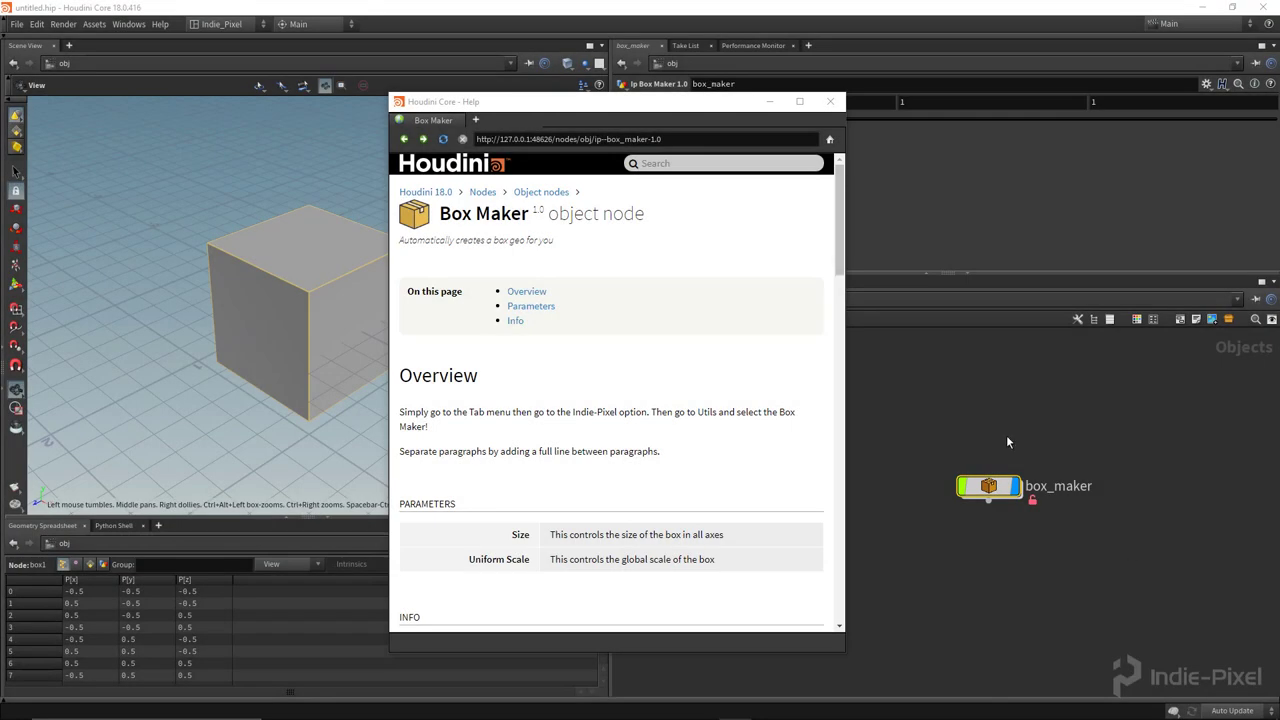
Step: Review the Box Maker help page, including its overview, parameter descriptions and info section
{"action": "left_click_drag", "start_coordinate": [576, 104], "coordinate": [591, 100]}
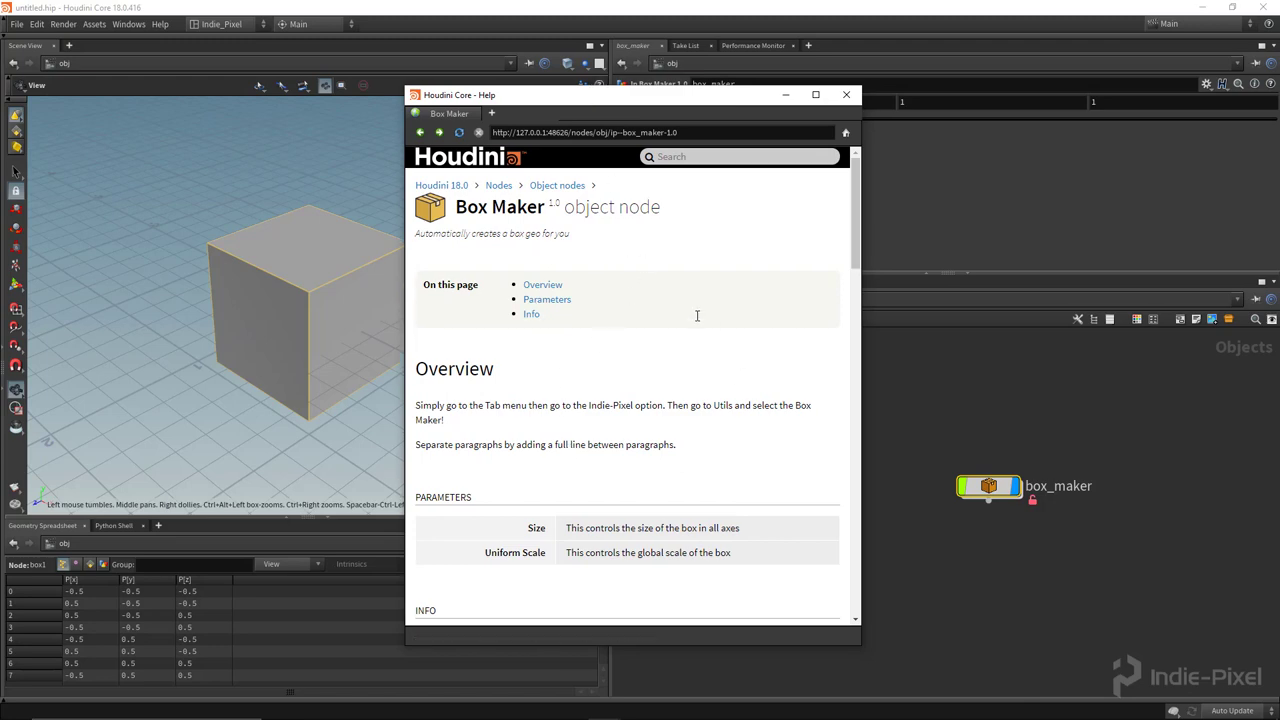
{"action": "scroll", "coordinate": [696, 314], "scroll_direction": "down", "scroll_amount": 5}
{"action": "scroll", "coordinate": [695, 363], "scroll_direction": "up", "scroll_amount": 4}
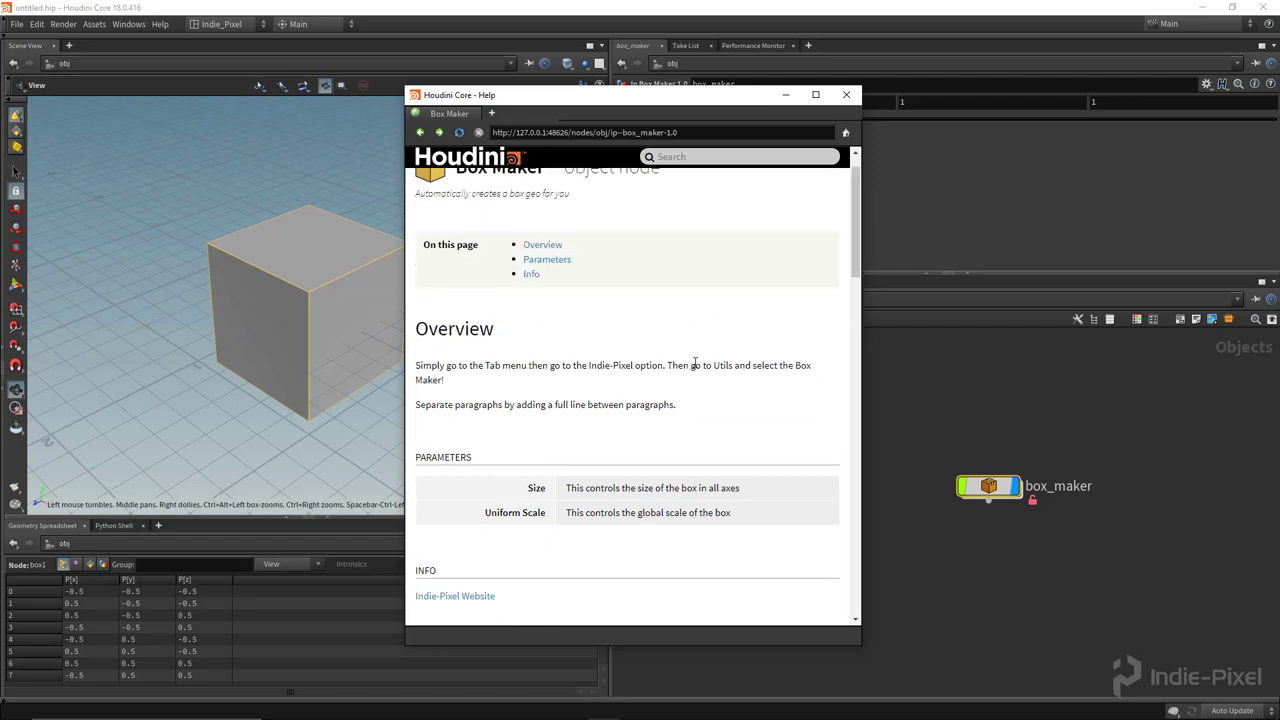
{"action": "scroll", "coordinate": [695, 364], "scroll_direction": "up", "scroll_amount": 1}
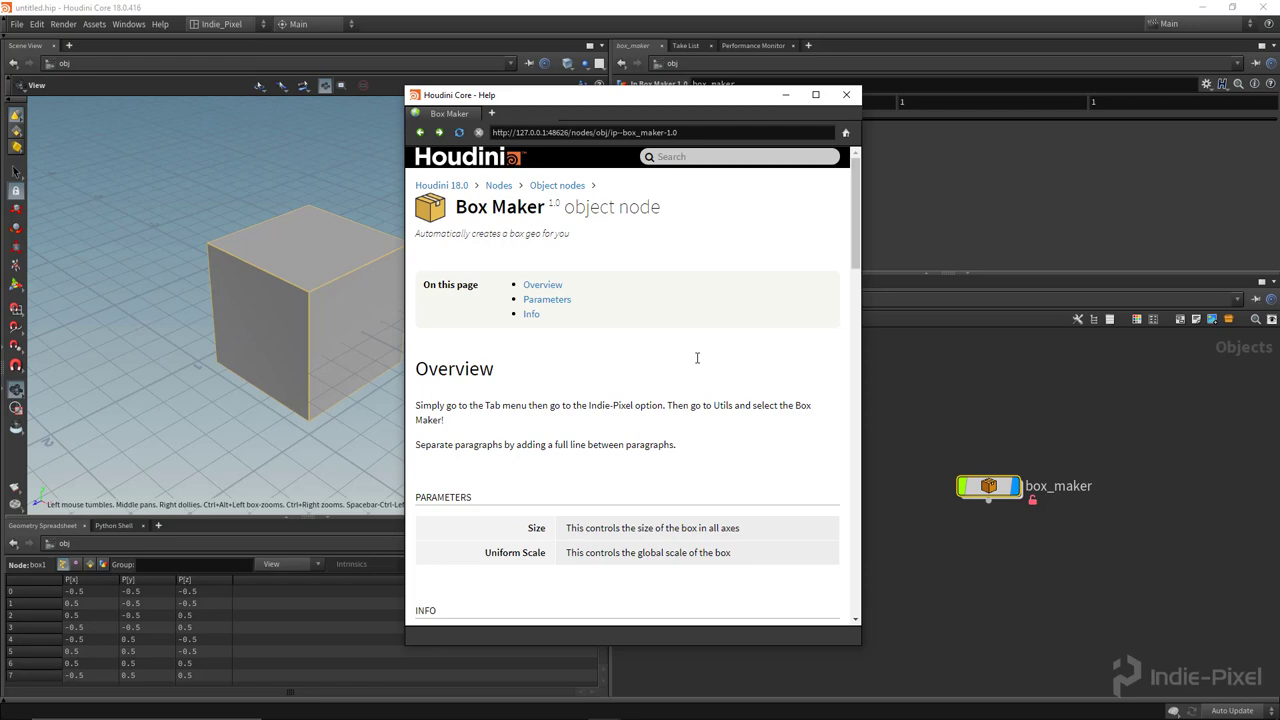
{"action": "left_click_drag", "start_coordinate": [618, 109], "coordinate": [636, 112]}
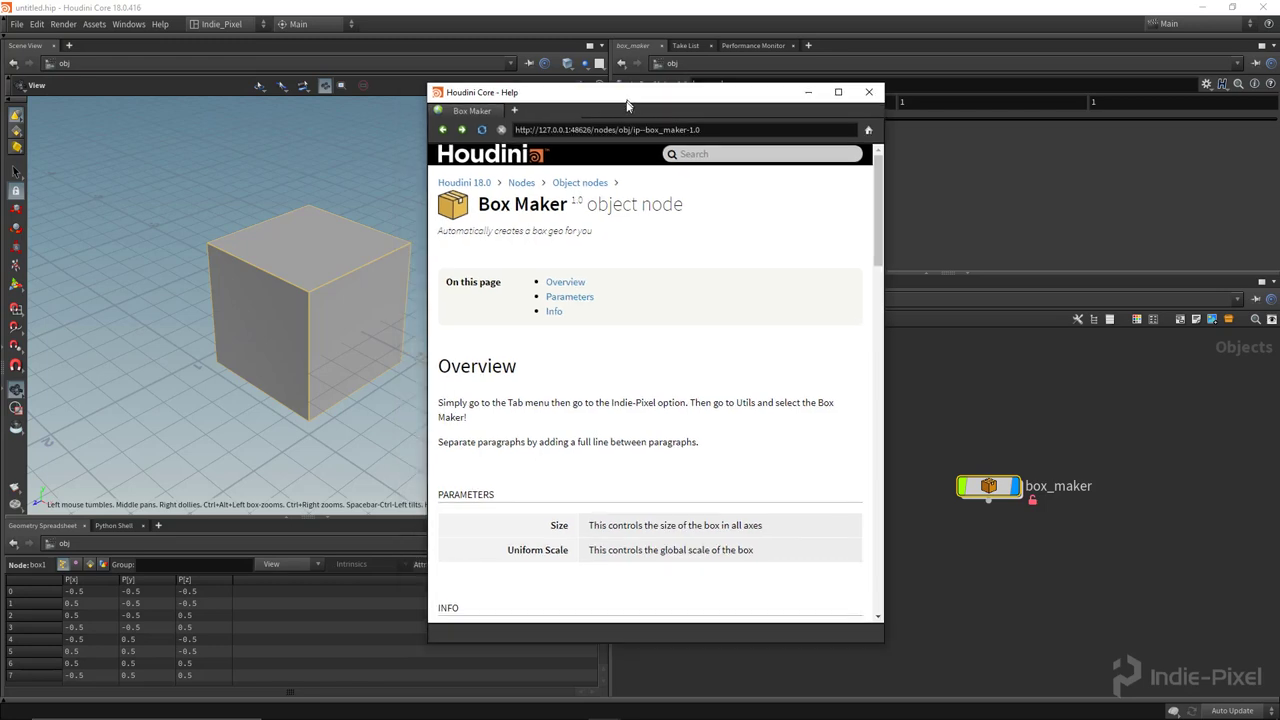
{"action": "mouse_move", "coordinate": [990, 490]}
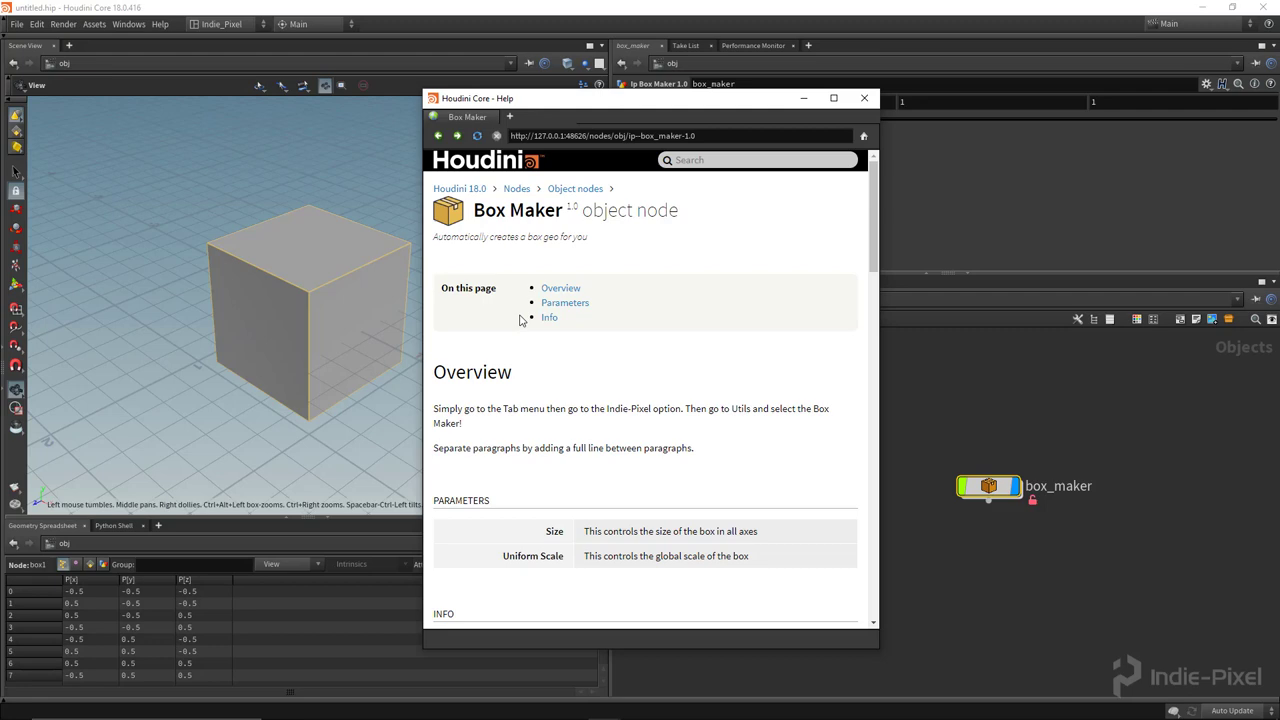
{"action": "scroll", "coordinate": [578, 360], "scroll_direction": "down", "scroll_amount": 2}
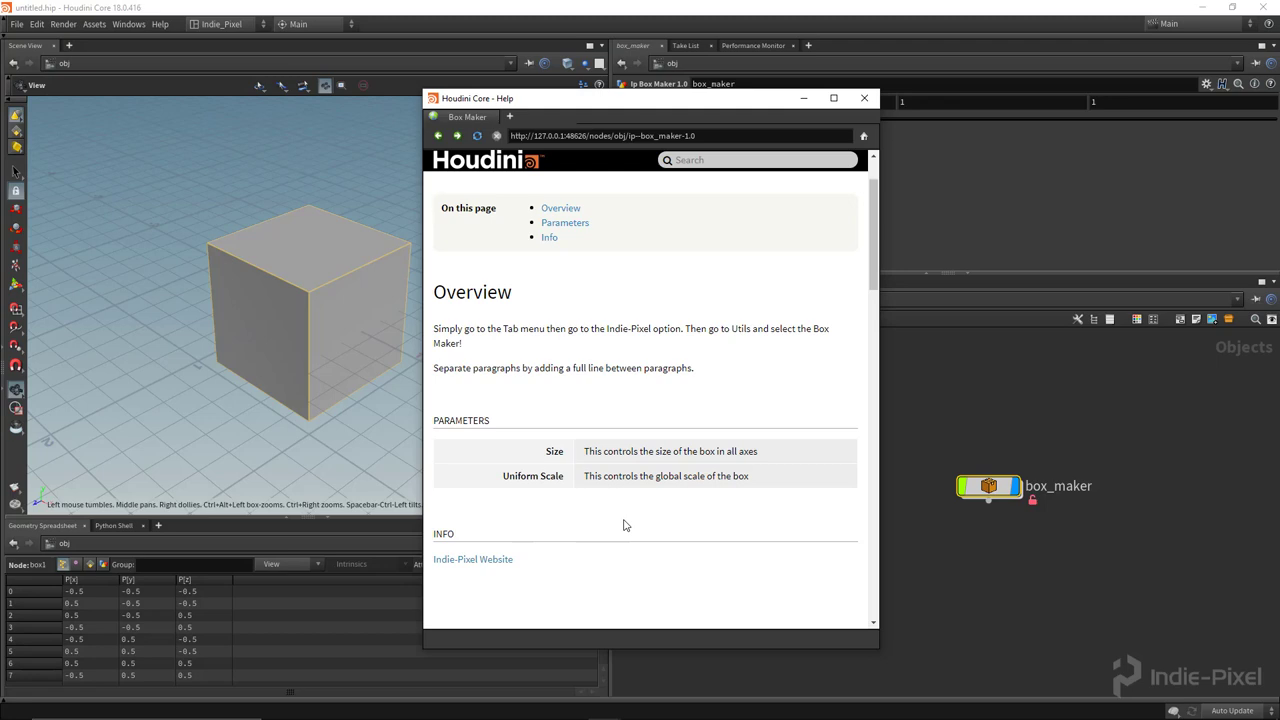
{"action": "scroll", "coordinate": [623, 520], "scroll_direction": "up", "scroll_amount": 2}
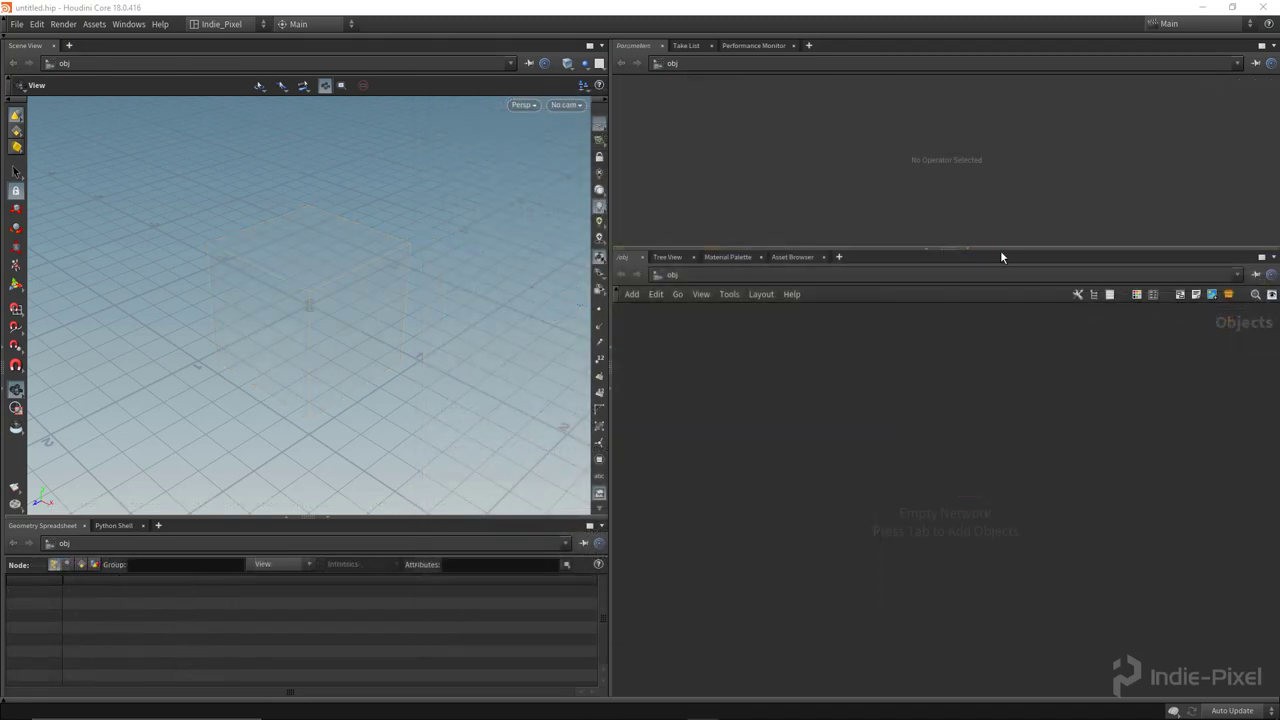
Step: Add a Geometry object to the object network and name it box_maker
{"action": "left_click_drag", "start_coordinate": [1010, 250], "coordinate": [992, 274]}
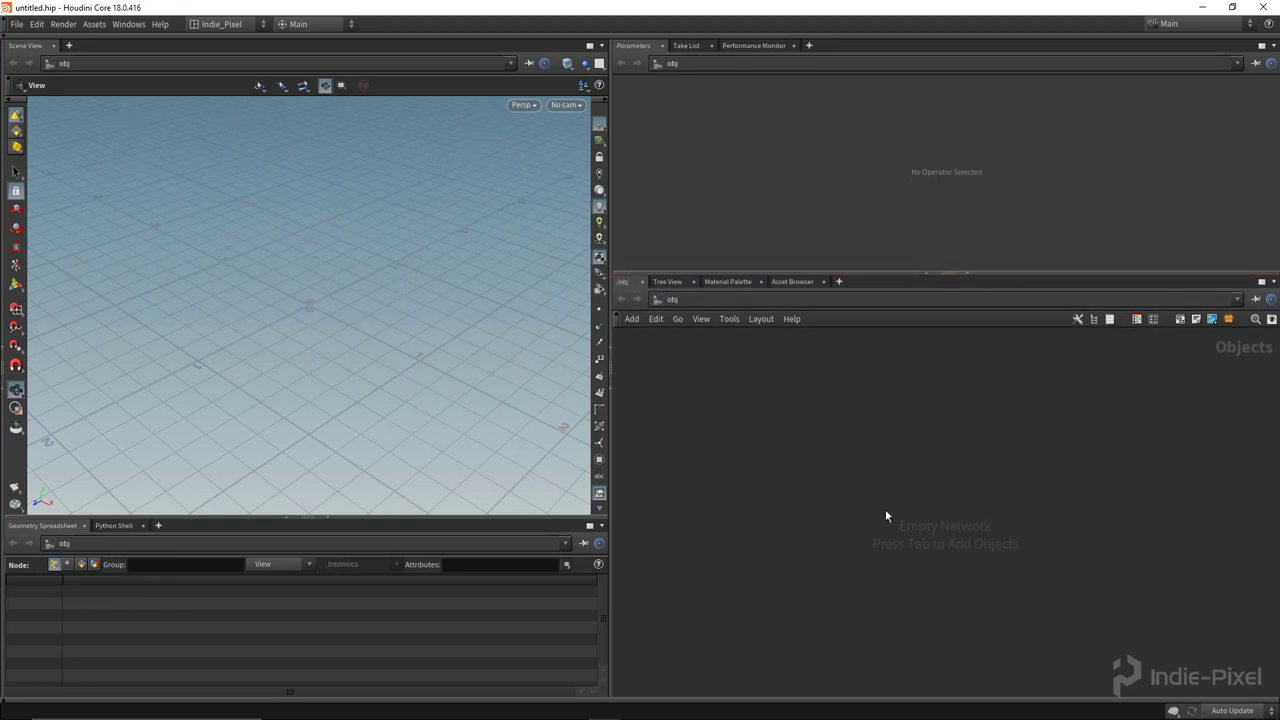
{"action": "key", "text": "Tab"}
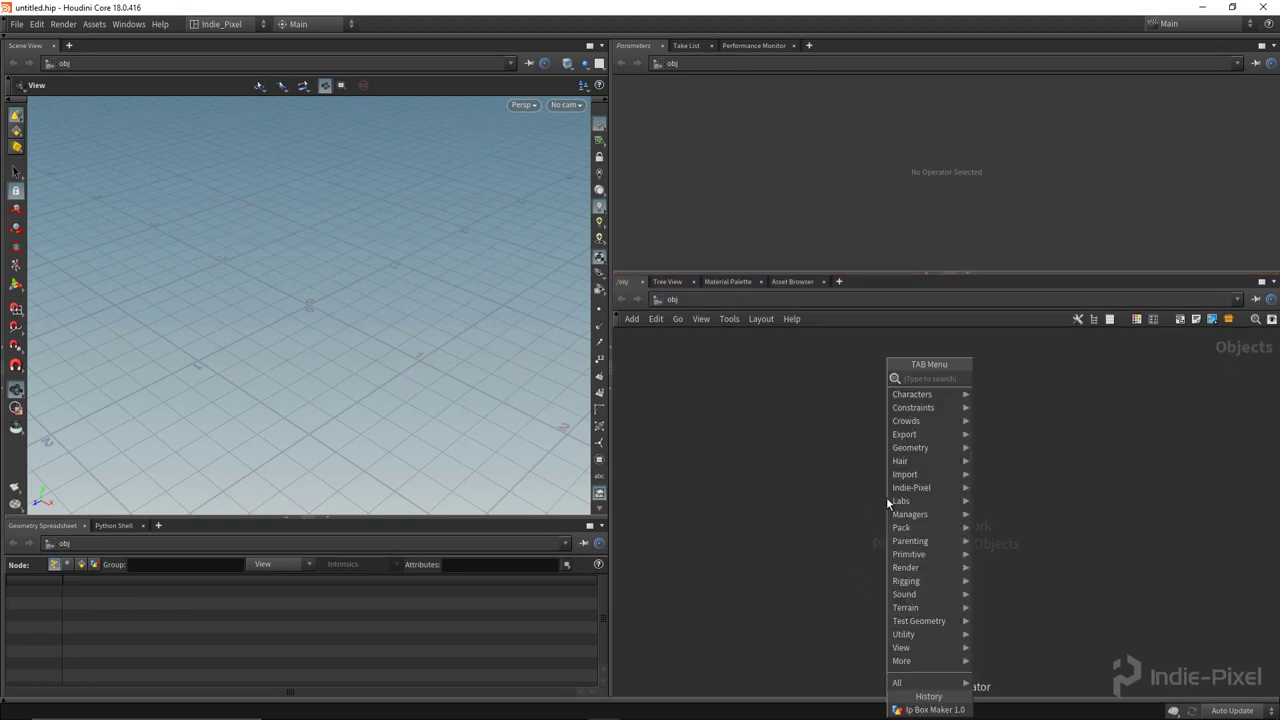
{"action": "type", "text": "geo"}
{"action": "key", "text": "Return"}
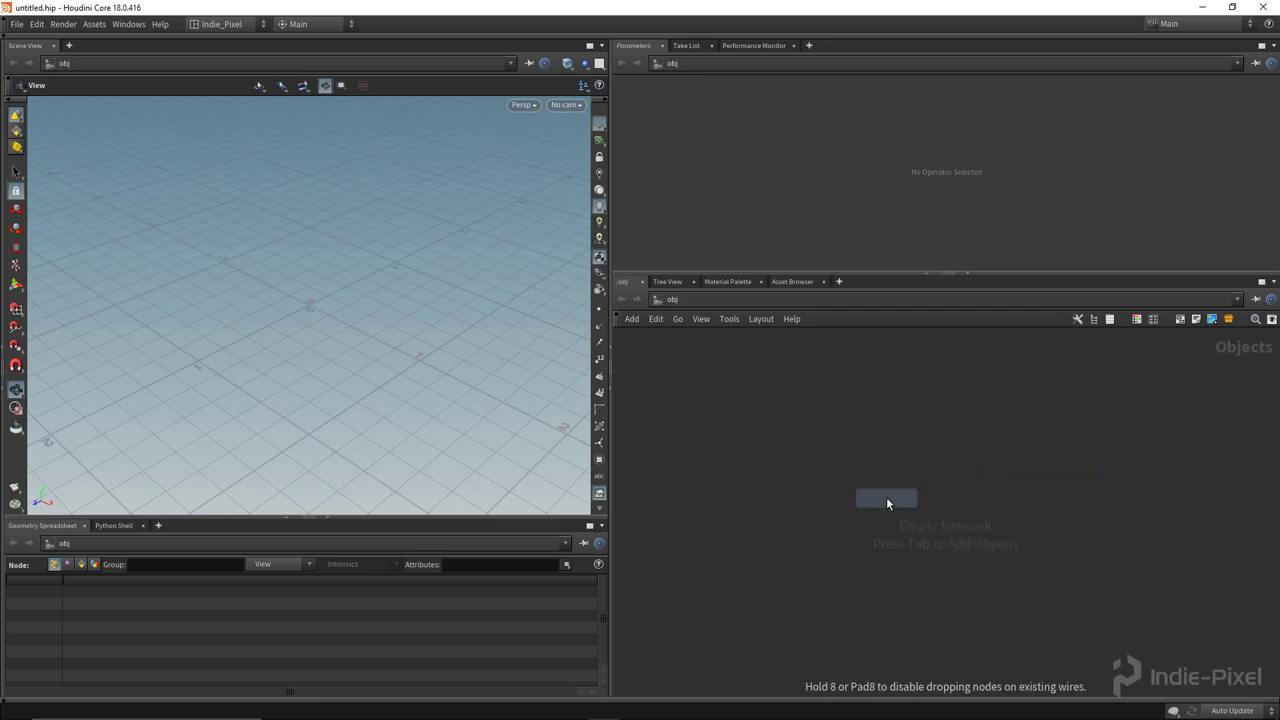
{"action": "left_click", "coordinate": [886, 497]}
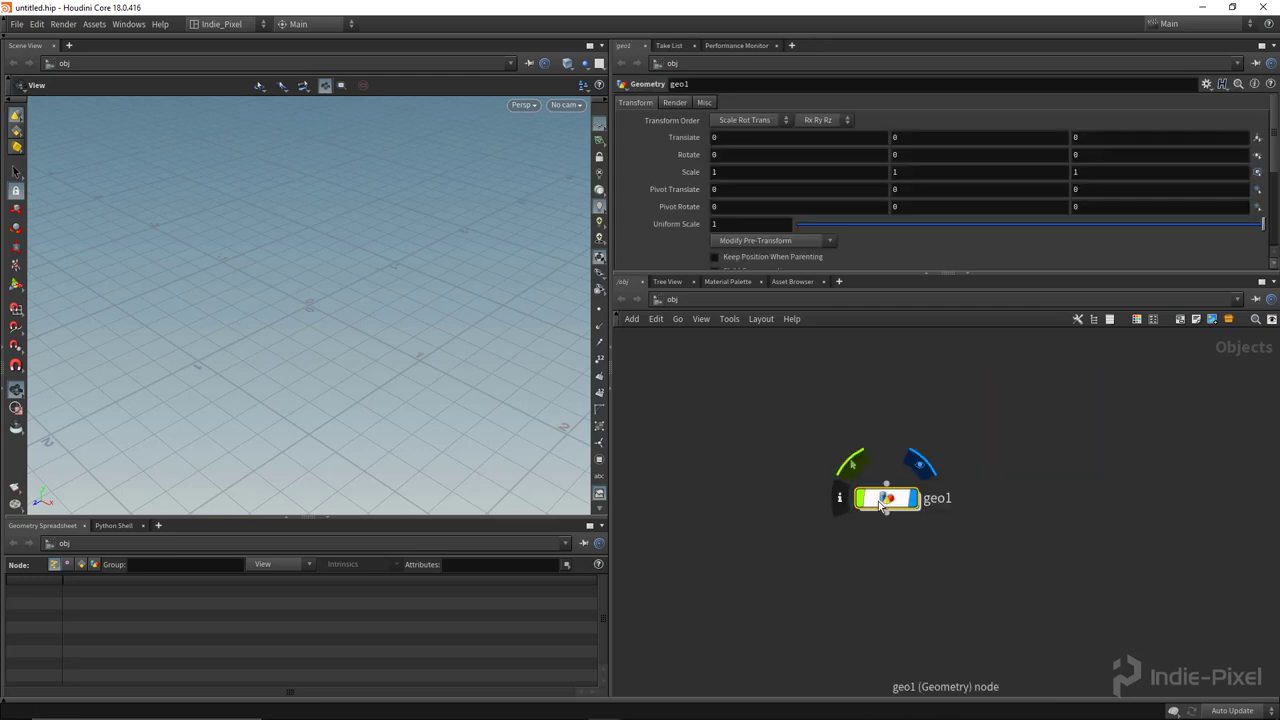
{"action": "double_click", "coordinate": [956, 494]}
{"action": "type", "text": "box_maker"}
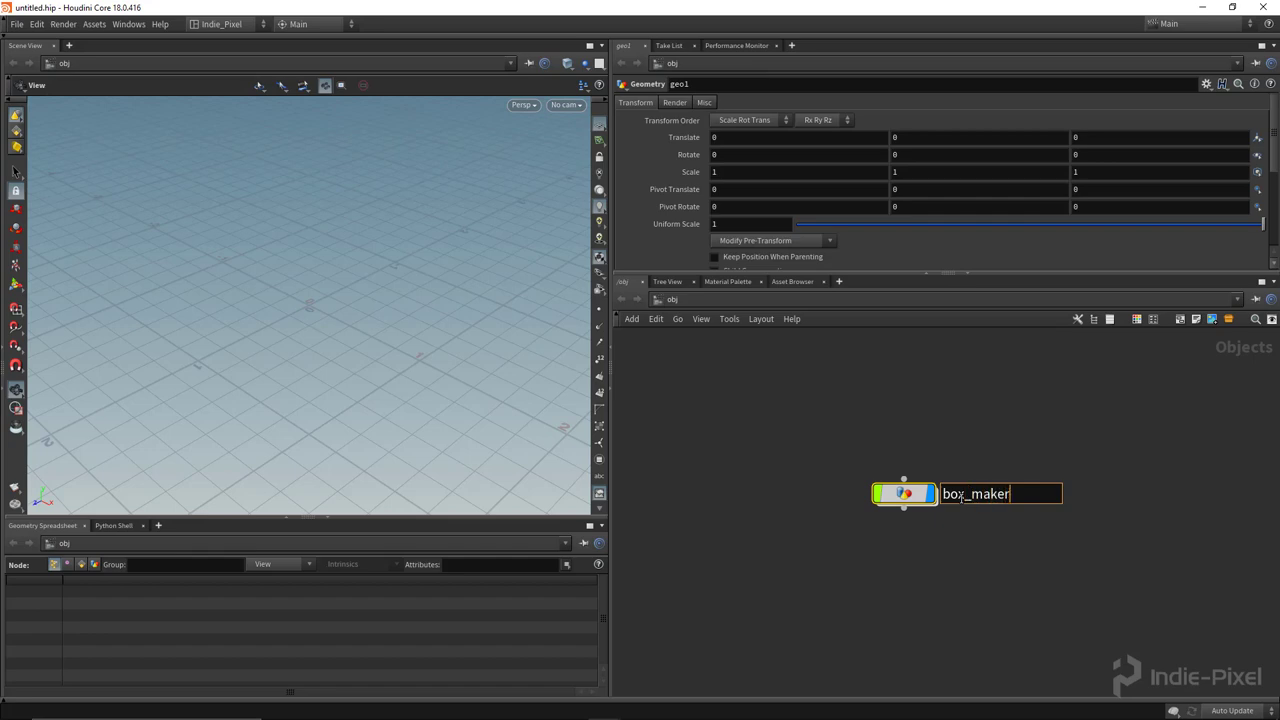
{"action": "key", "text": "Return"}
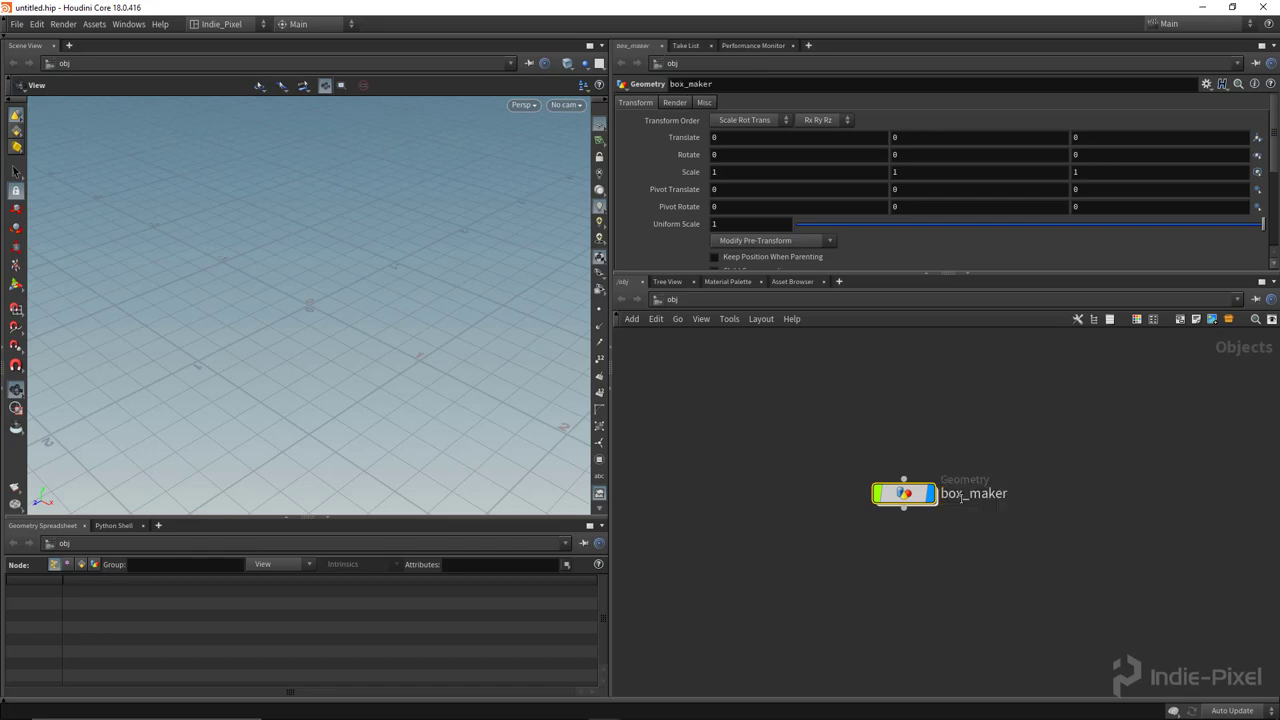
Step: Add a Box node inside the box_maker object
{"action": "double_click", "coordinate": [904, 494]}
{"action": "key", "text": "Tab"}
{"action": "type", "text": "box"}
{"action": "key", "text": "Return"}
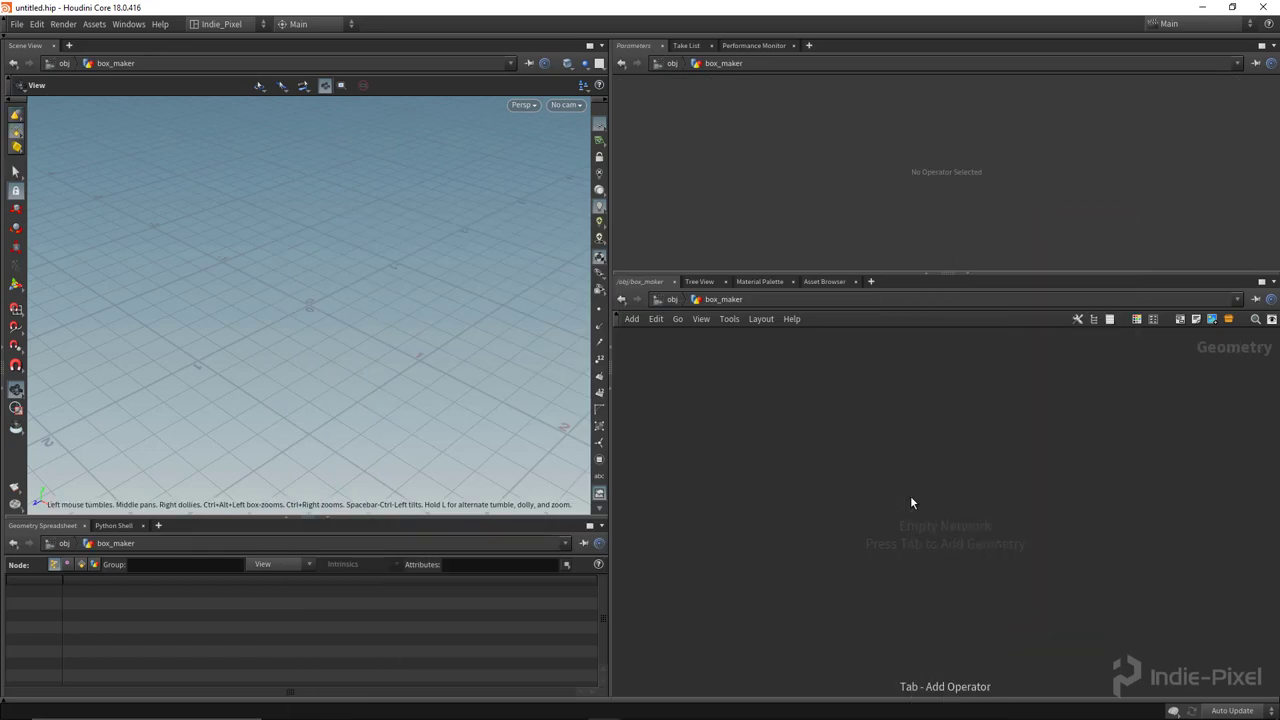
{"action": "left_click", "coordinate": [910, 495]}
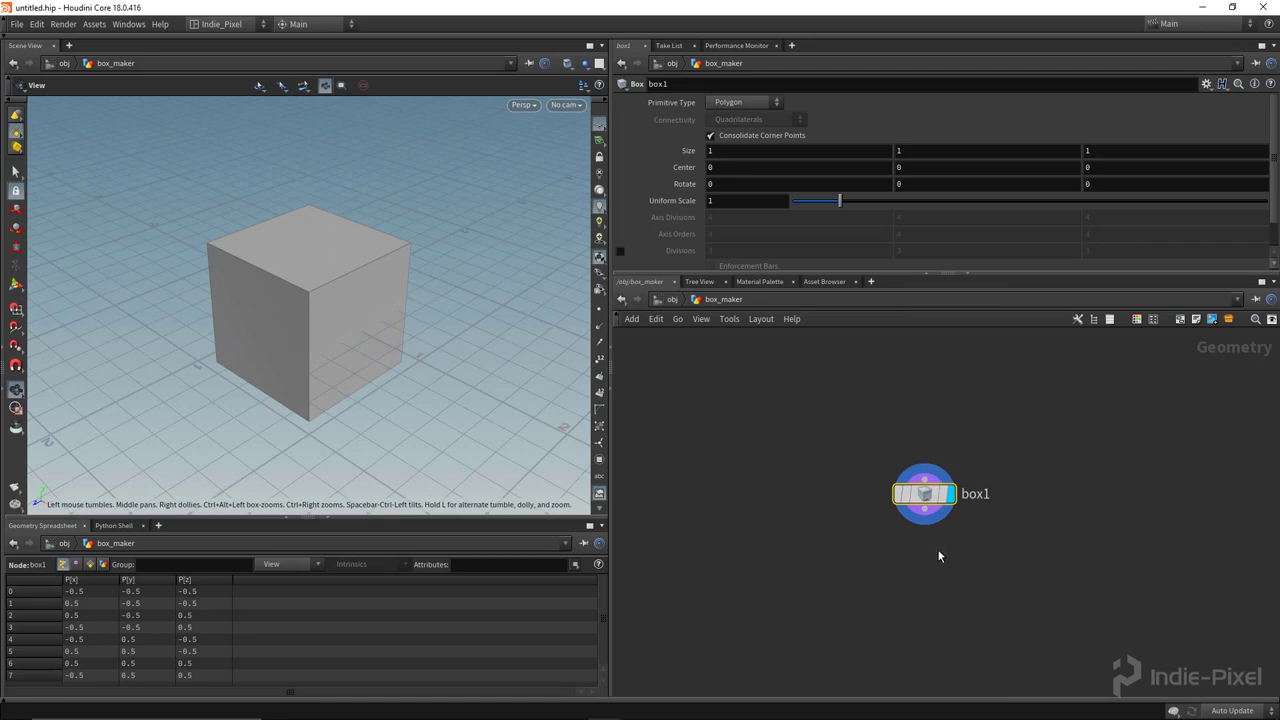
Step: Start a new digital asset from the box_maker object with the operator name ip::box_maker::1.0
{"action": "key", "text": "u"}
{"action": "right_click", "coordinate": [905, 494]}
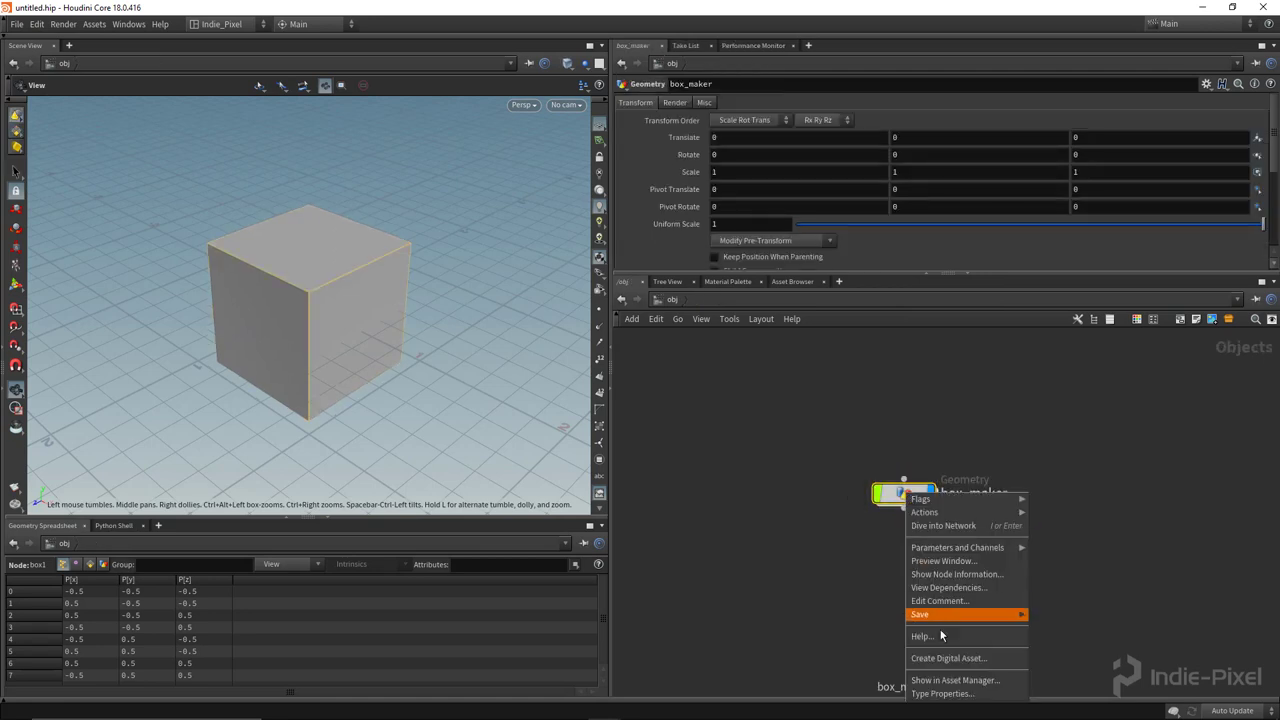
{"action": "left_click", "coordinate": [961, 658]}
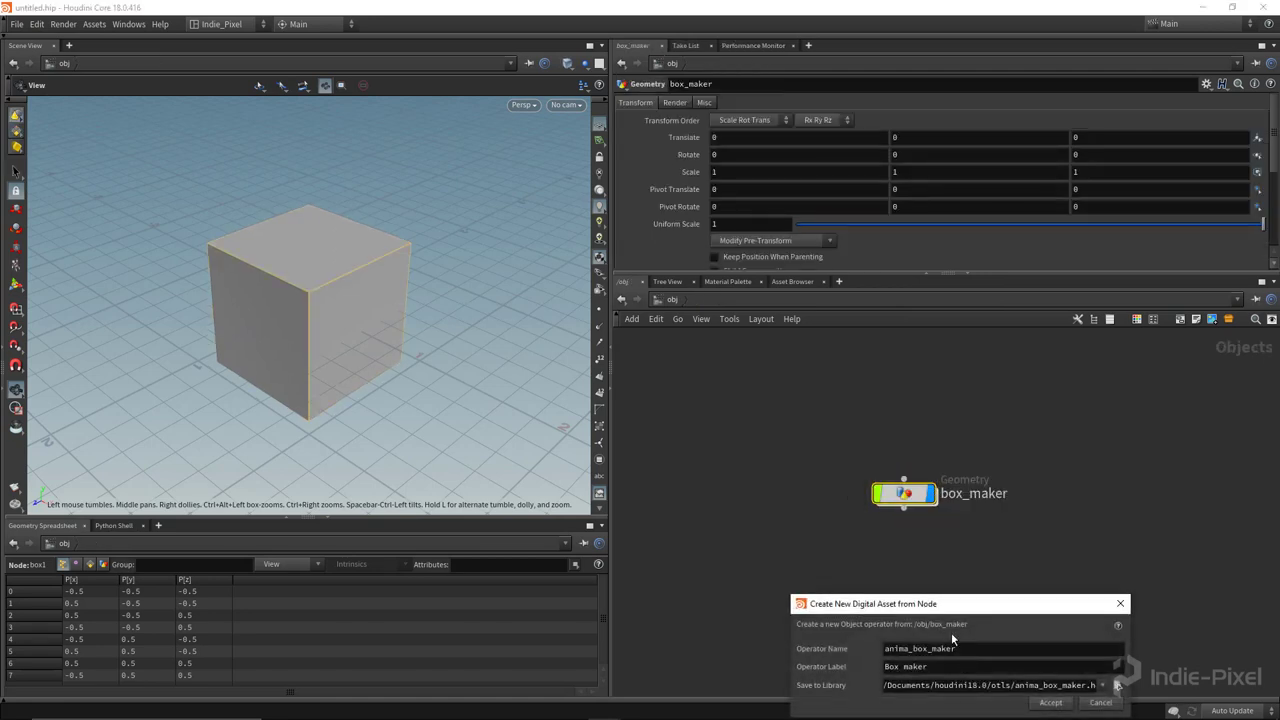
{"action": "left_click_drag", "start_coordinate": [927, 614], "coordinate": [396, 456]}
{"action": "type", "text": "ip::box_maker"}
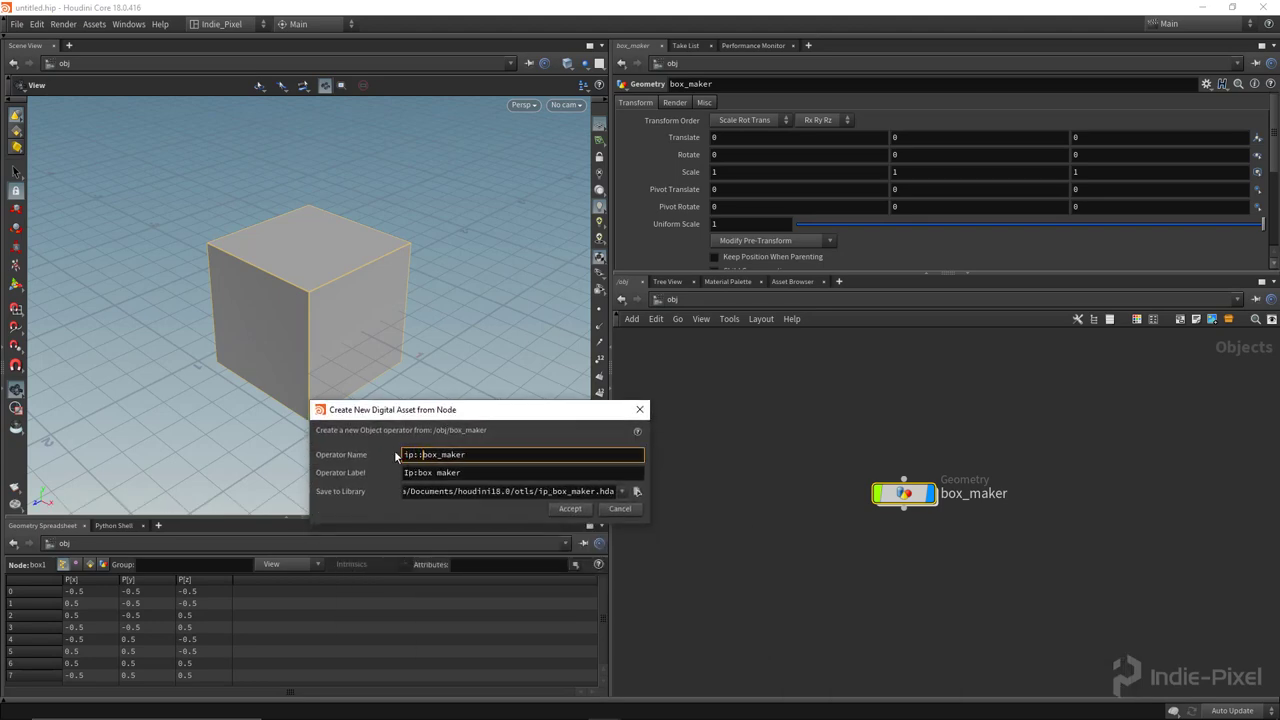
{"action": "type", "text": "::1.0"}
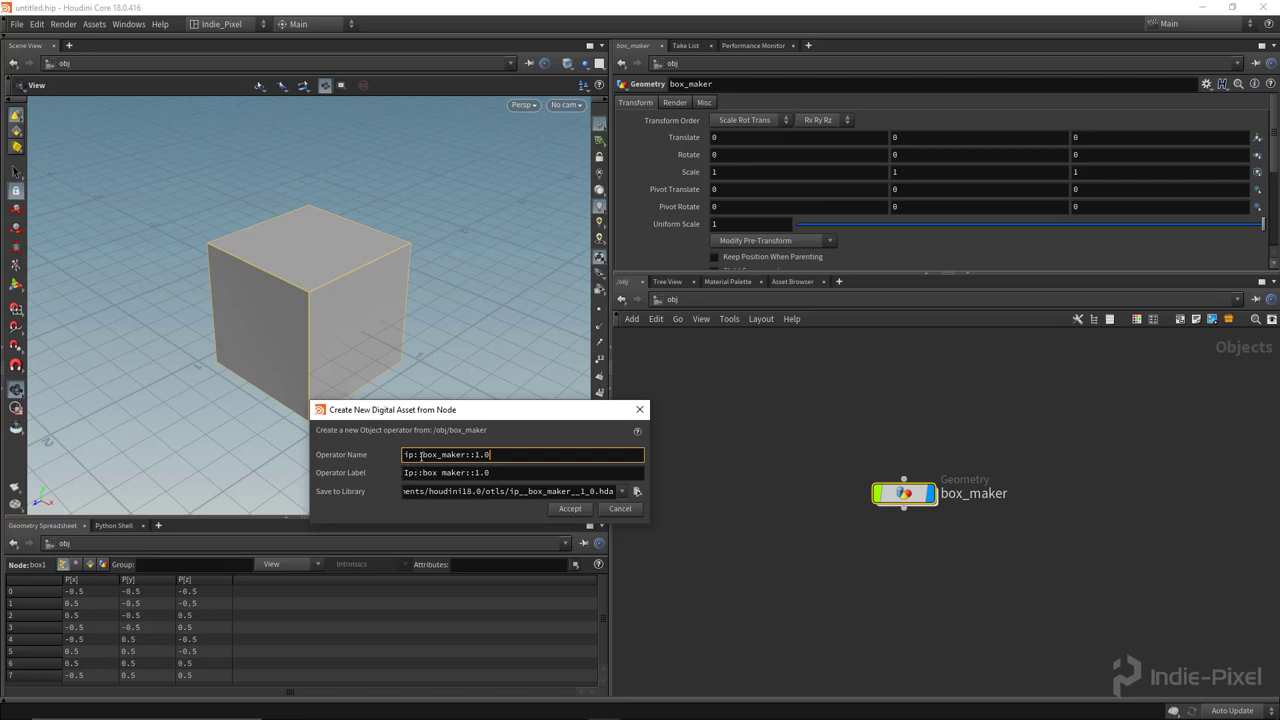
Step: Change the new asset's operator label to "Ip Box Maker 1.0"
{"action": "left_click", "coordinate": [511, 474]}
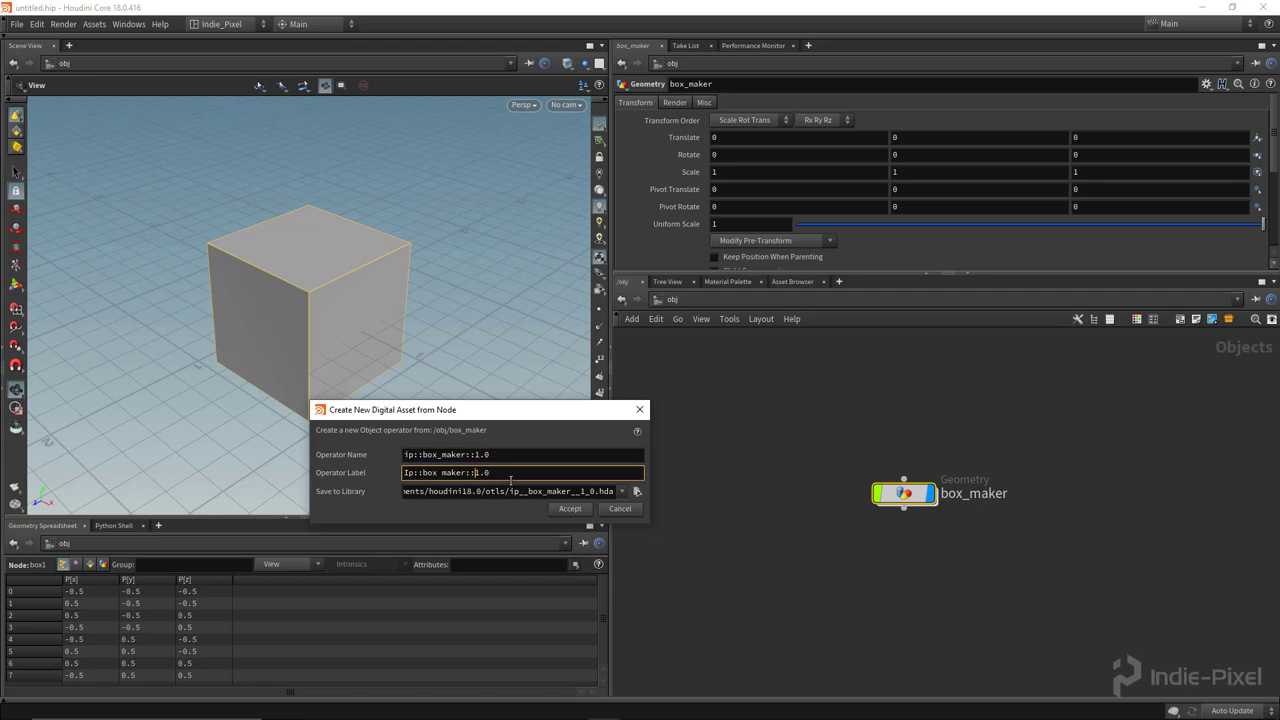
{"action": "key", "text": "BackSpace"}
{"action": "key", "text": "BackSpace"}
{"action": "key", "text": "BackSpace"}
{"action": "type", "text": "M"}
{"action": "key", "text": "Left"}
{"action": "key", "text": "Left"}
{"action": "key", "text": "BackSpace"}
{"action": "key", "text": "Left"}
{"action": "key", "text": "BackSpace"}
Step: Create the asset in a Desktop library file named ip__box_maker__1_0.hda and destroy all spare parameters
{"action": "left_click", "coordinate": [637, 491]}
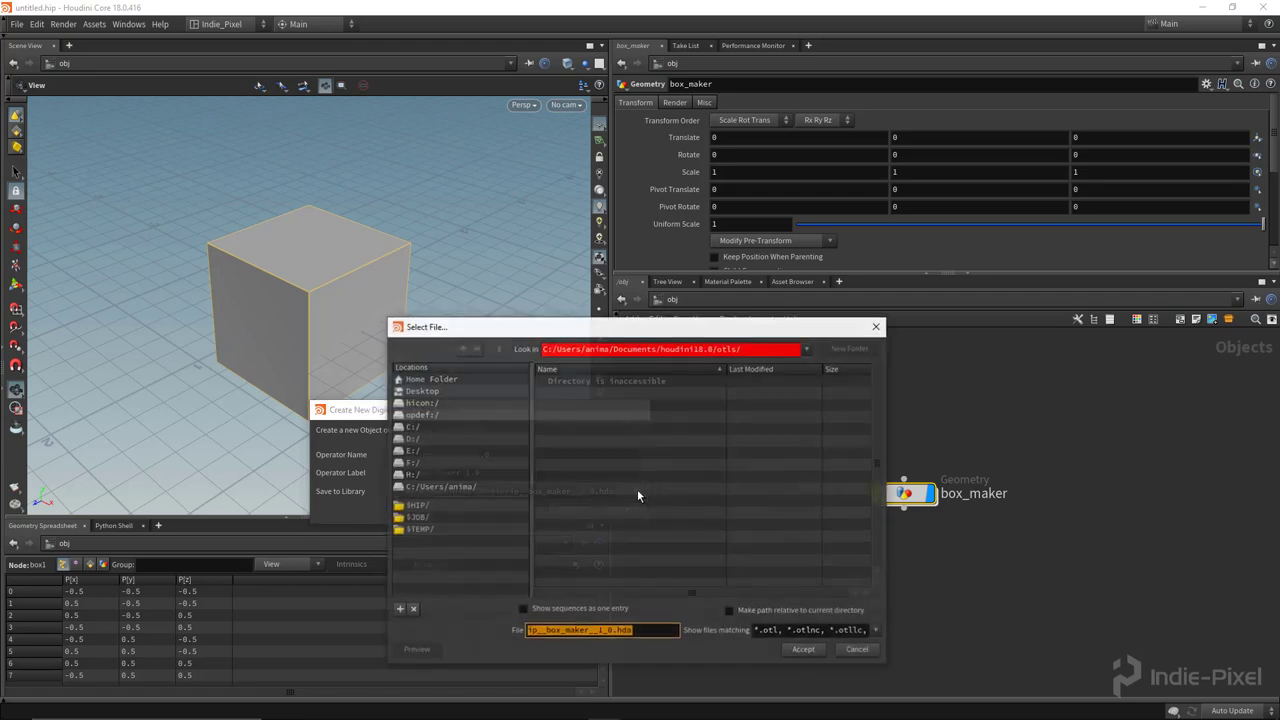
{"action": "left_click", "coordinate": [803, 650]}
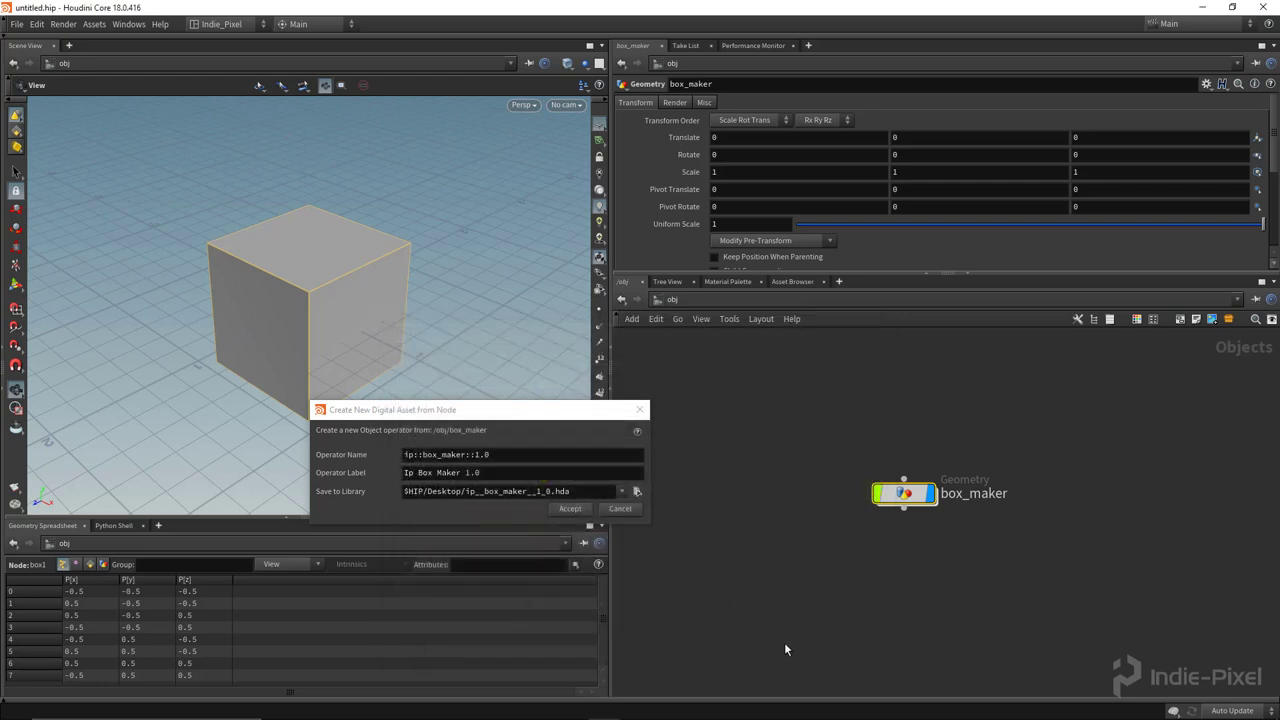
{"action": "left_click", "coordinate": [571, 508]}
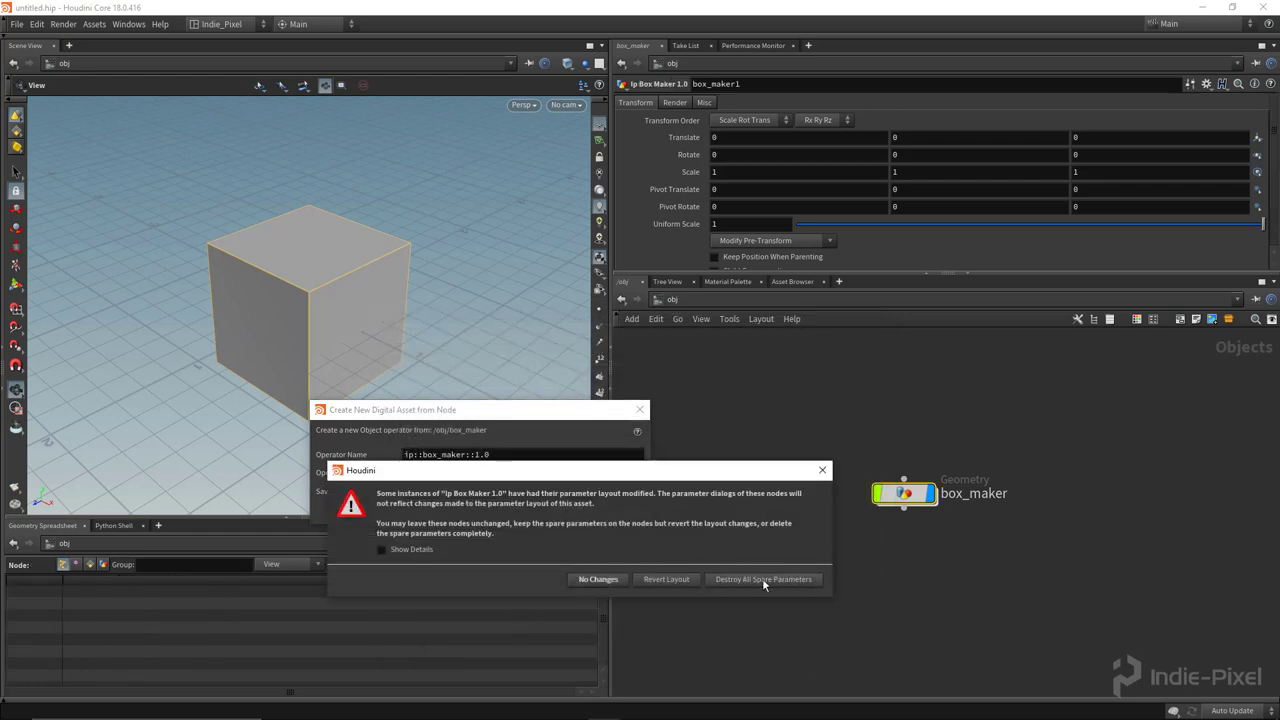
{"action": "left_click", "coordinate": [762, 578]}
Step: Set the asset's version to 1.0 in its operator type properties
{"action": "left_click_drag", "start_coordinate": [643, 215], "coordinate": [393, 161]}
{"action": "left_click", "coordinate": [304, 309]}
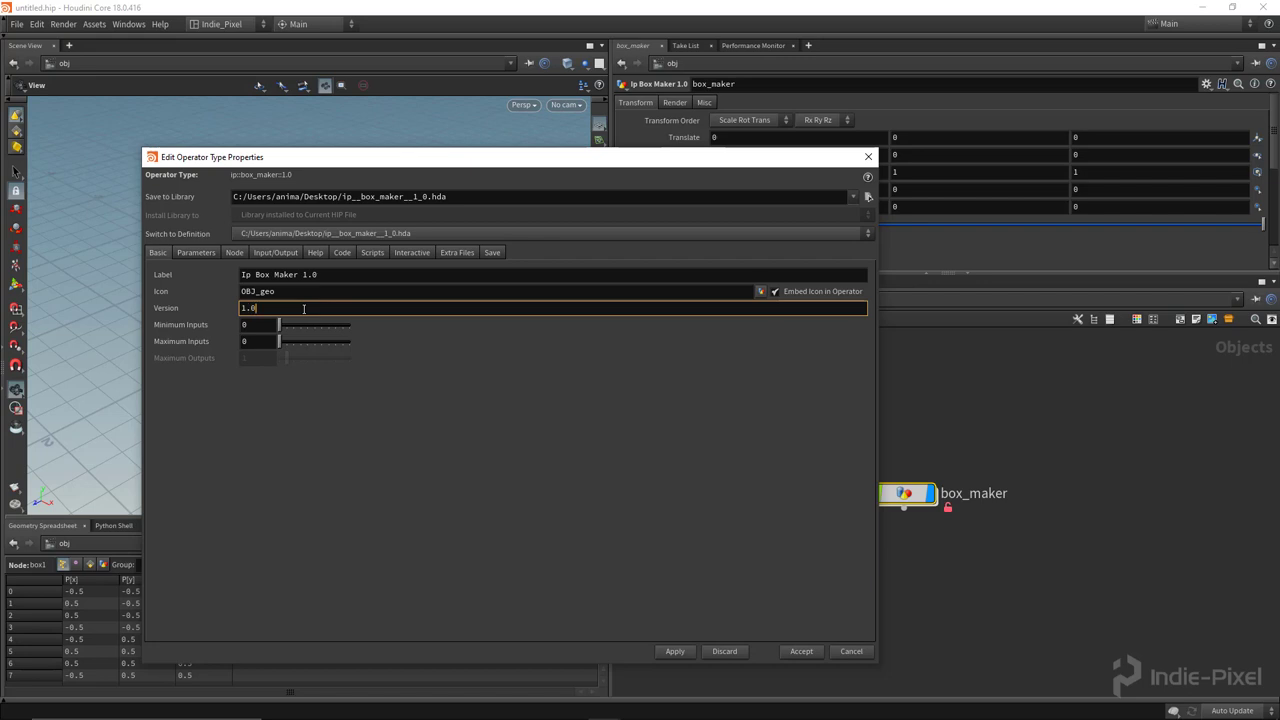
{"action": "key", "text": "Return"}
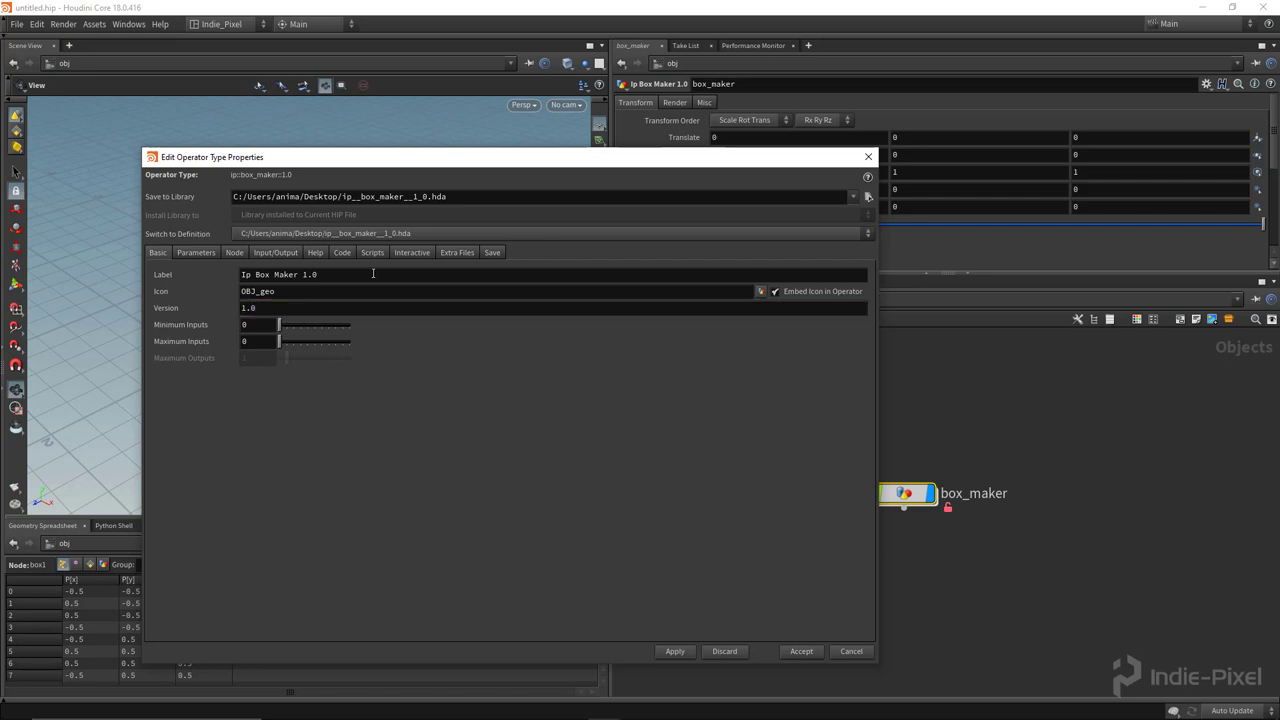
Step: Make the asset's Transform, Render and Misc folders and the Renderable parameter invisible, and apply the change
{"action": "left_click", "coordinate": [196, 252]}
{"action": "left_click", "coordinate": [431, 314]}
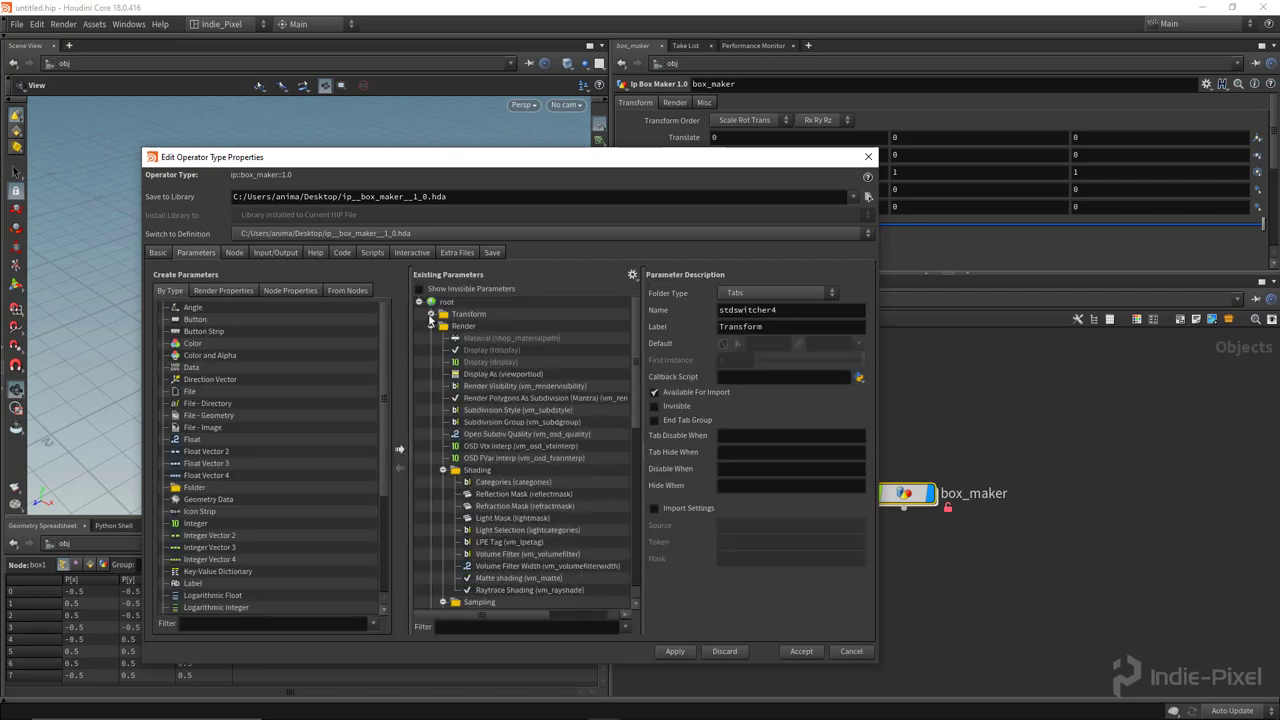
{"action": "left_click", "coordinate": [431, 326]}
{"action": "left_click", "coordinate": [431, 338]}
{"action": "left_click", "coordinate": [462, 314]}
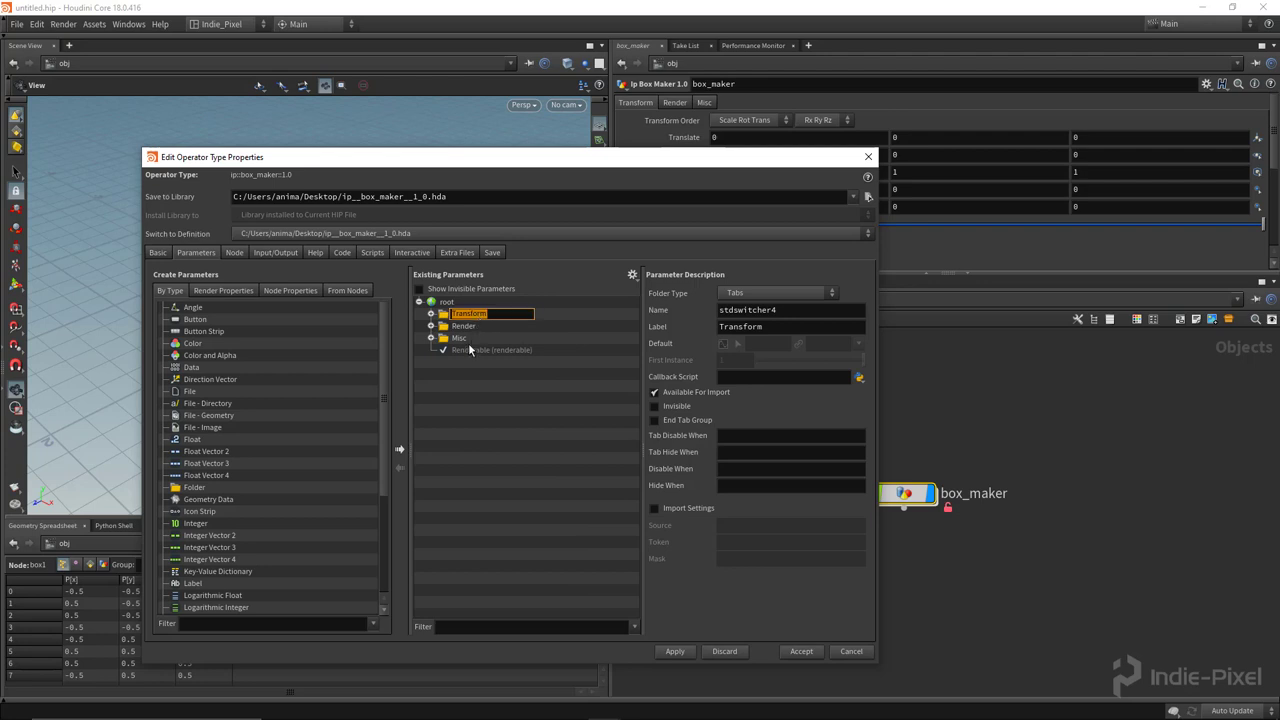
{"action": "left_click", "coordinate": [472, 350], "text": "shift"}
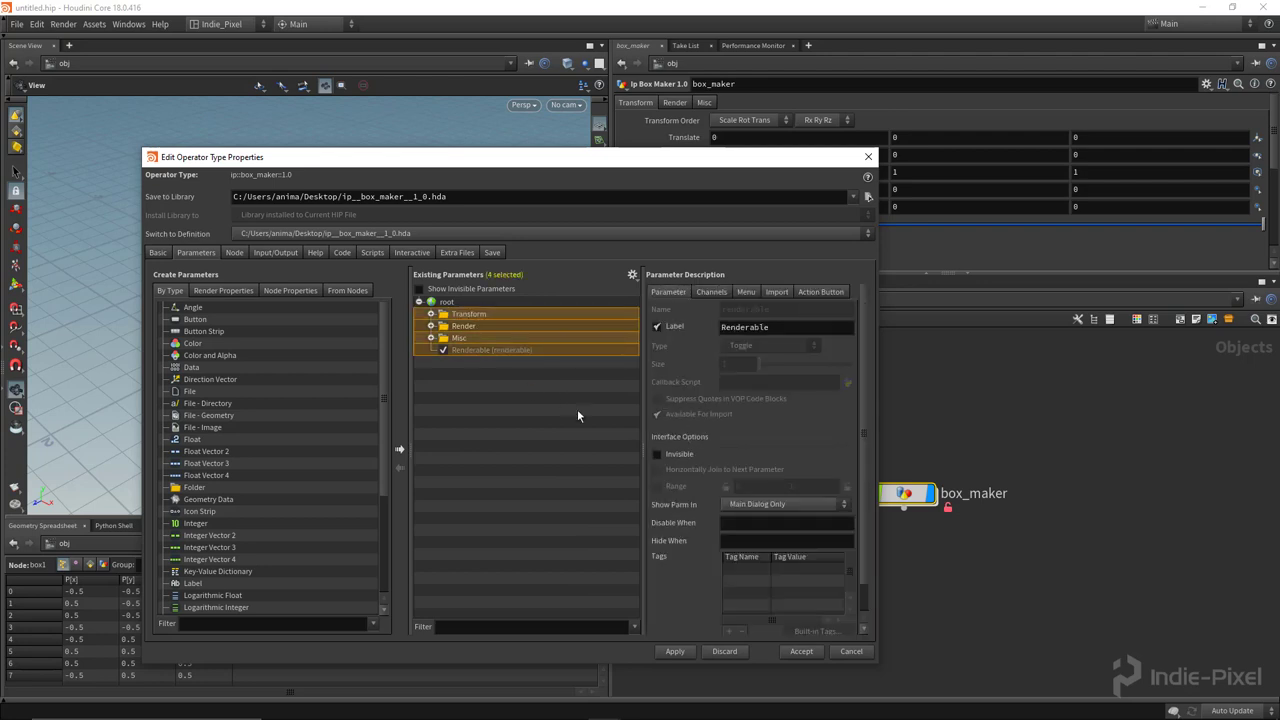
{"action": "left_click", "coordinate": [658, 454]}
{"action": "left_click_drag", "start_coordinate": [540, 158], "coordinate": [481, 150]}
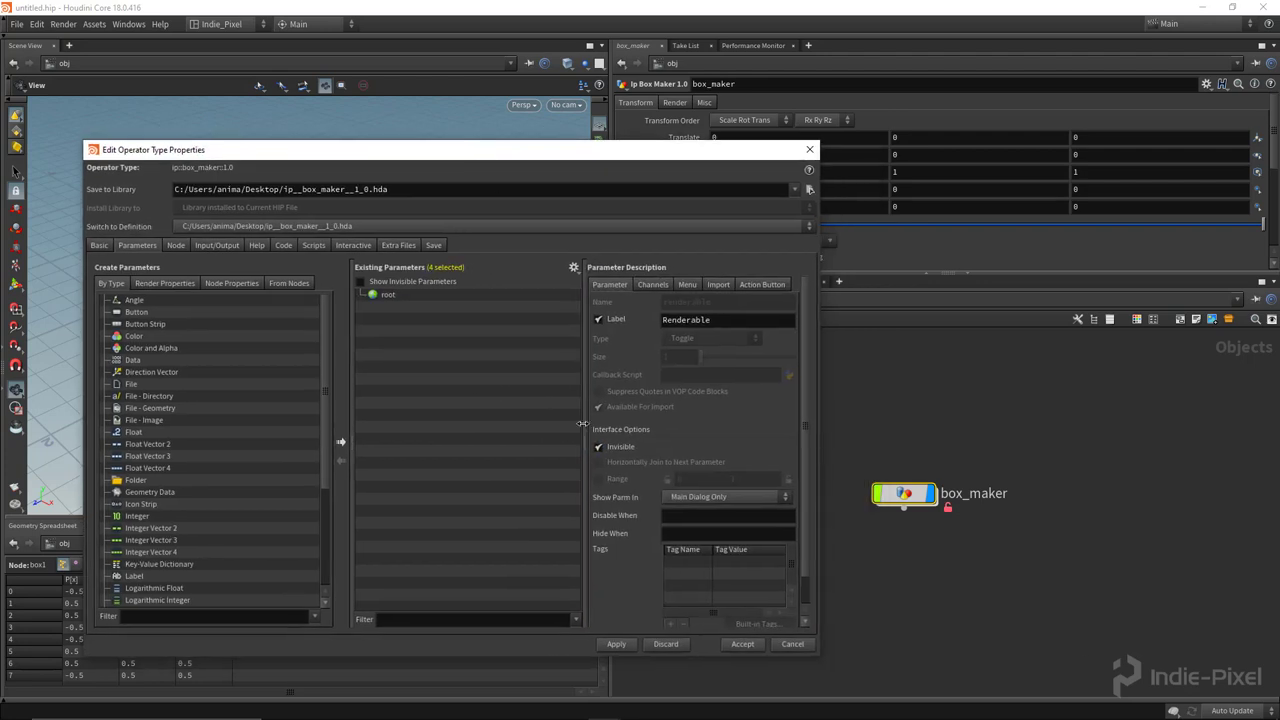
{"action": "left_click_drag", "start_coordinate": [579, 159], "coordinate": [520, 157]}
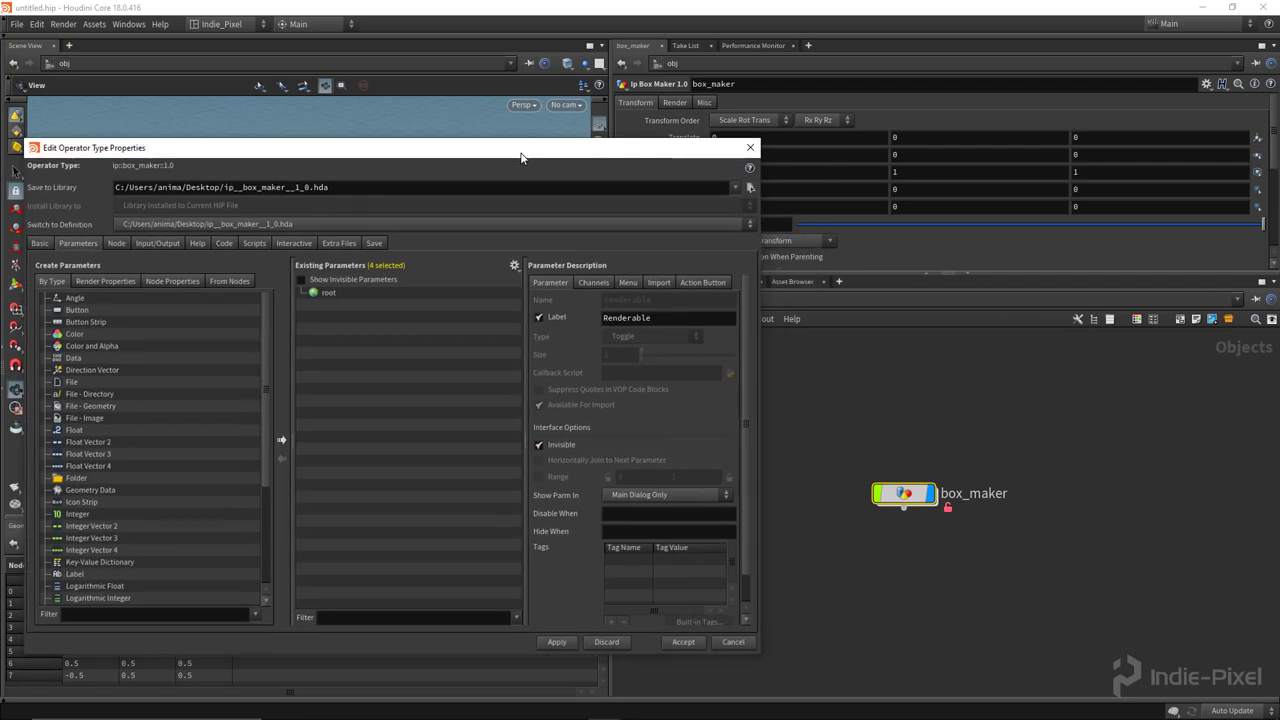
{"action": "left_click", "coordinate": [556, 641]}
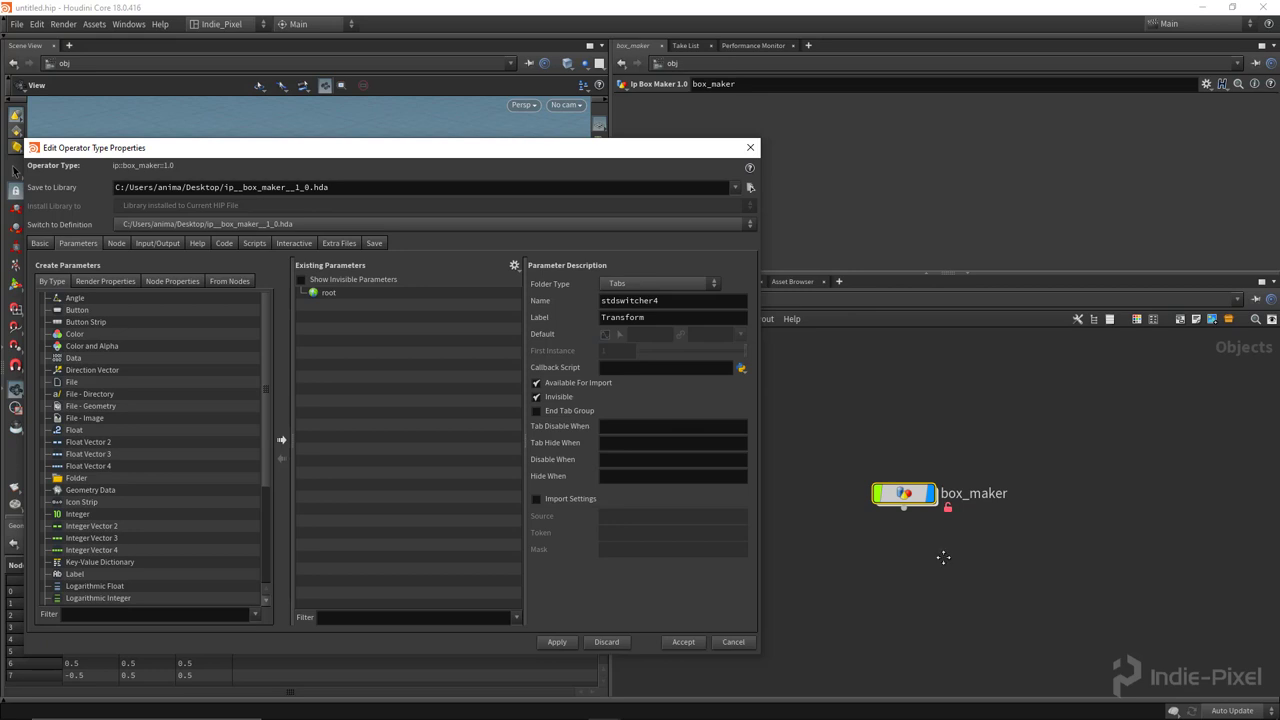
Step: Promote the Size and Uniform Scale parameters of the box node inside box_maker to the asset's interface
{"action": "key", "text": "i"}
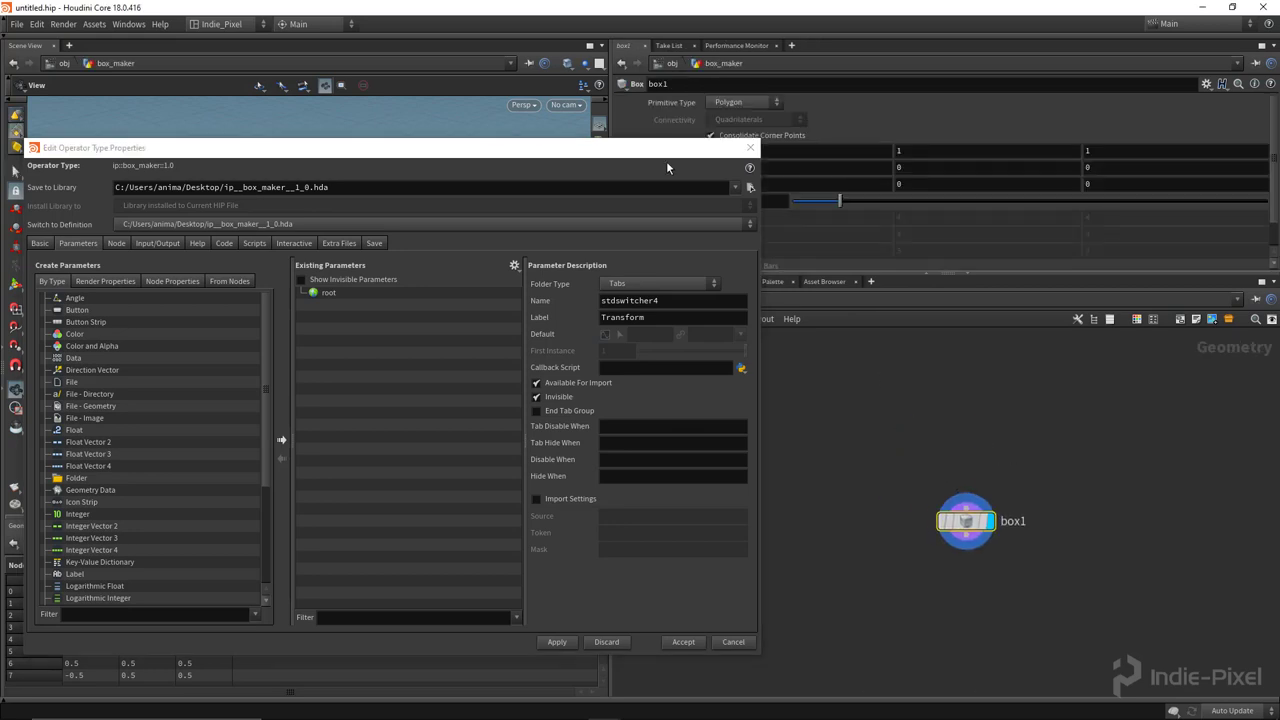
{"action": "left_click_drag", "start_coordinate": [668, 152], "coordinate": [519, 123]}
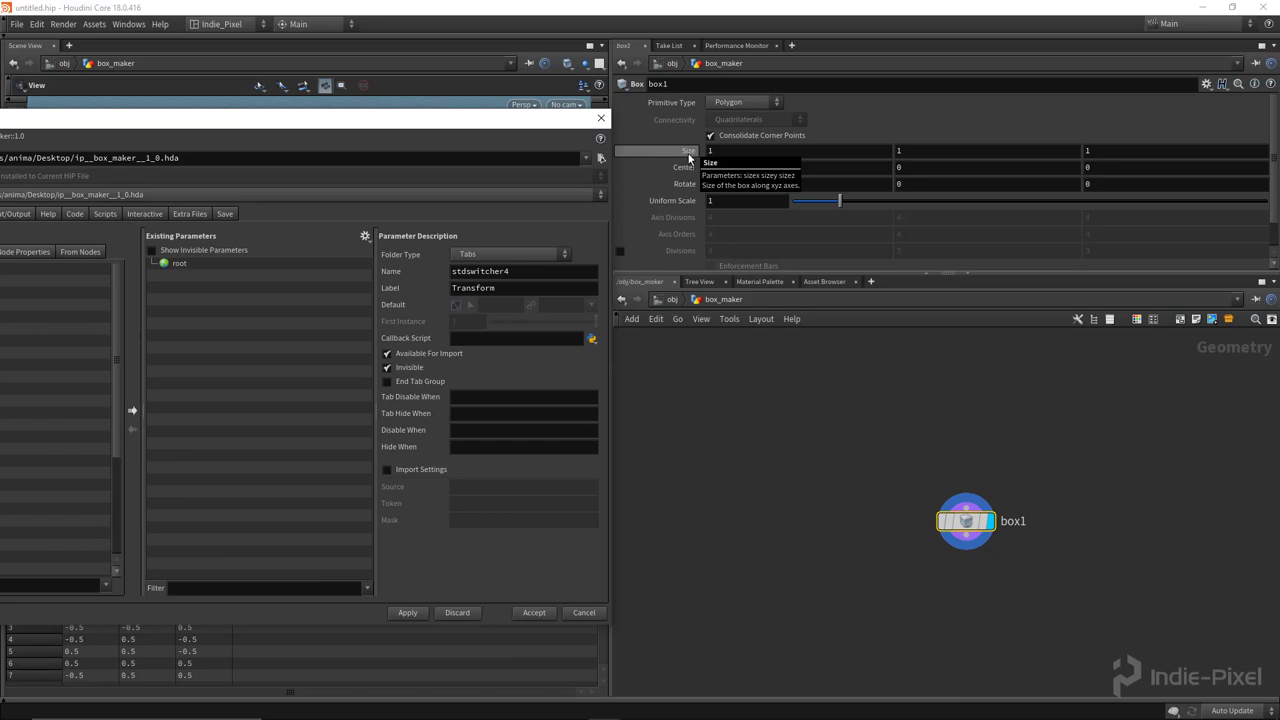
{"action": "left_click_drag", "start_coordinate": [687, 151], "coordinate": [200, 270]}
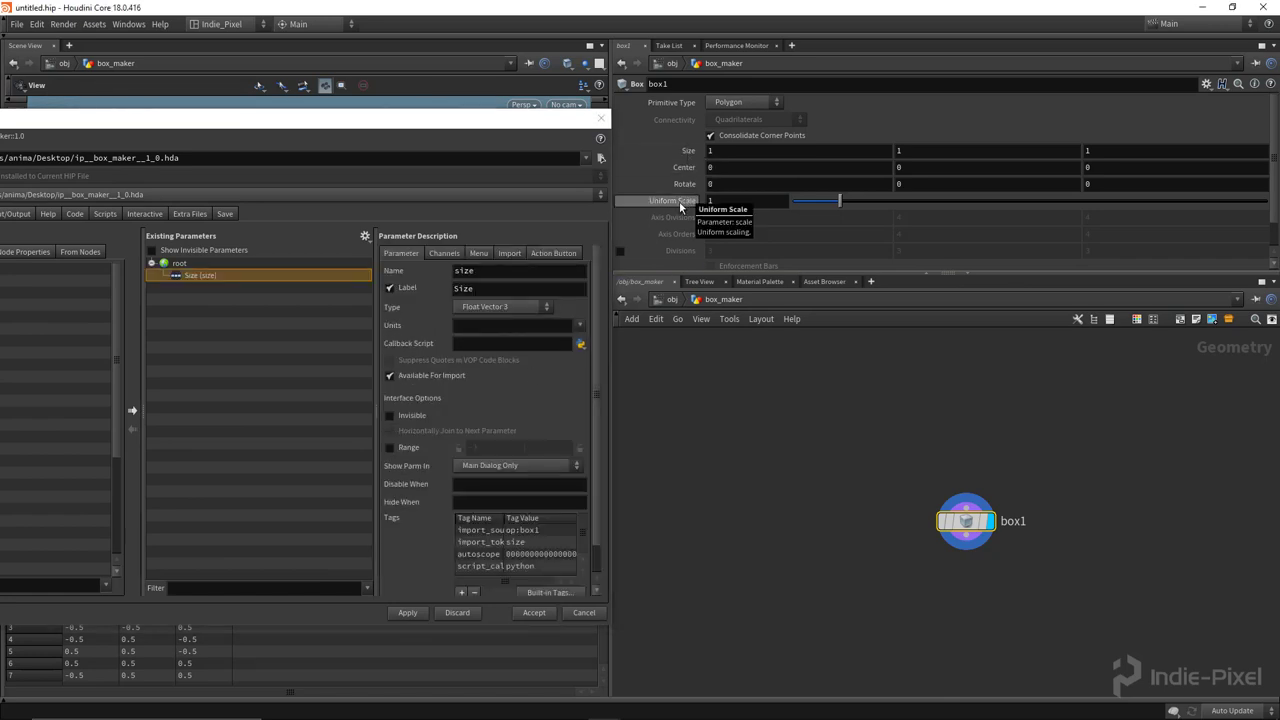
{"action": "left_click_drag", "start_coordinate": [680, 202], "coordinate": [240, 283]}
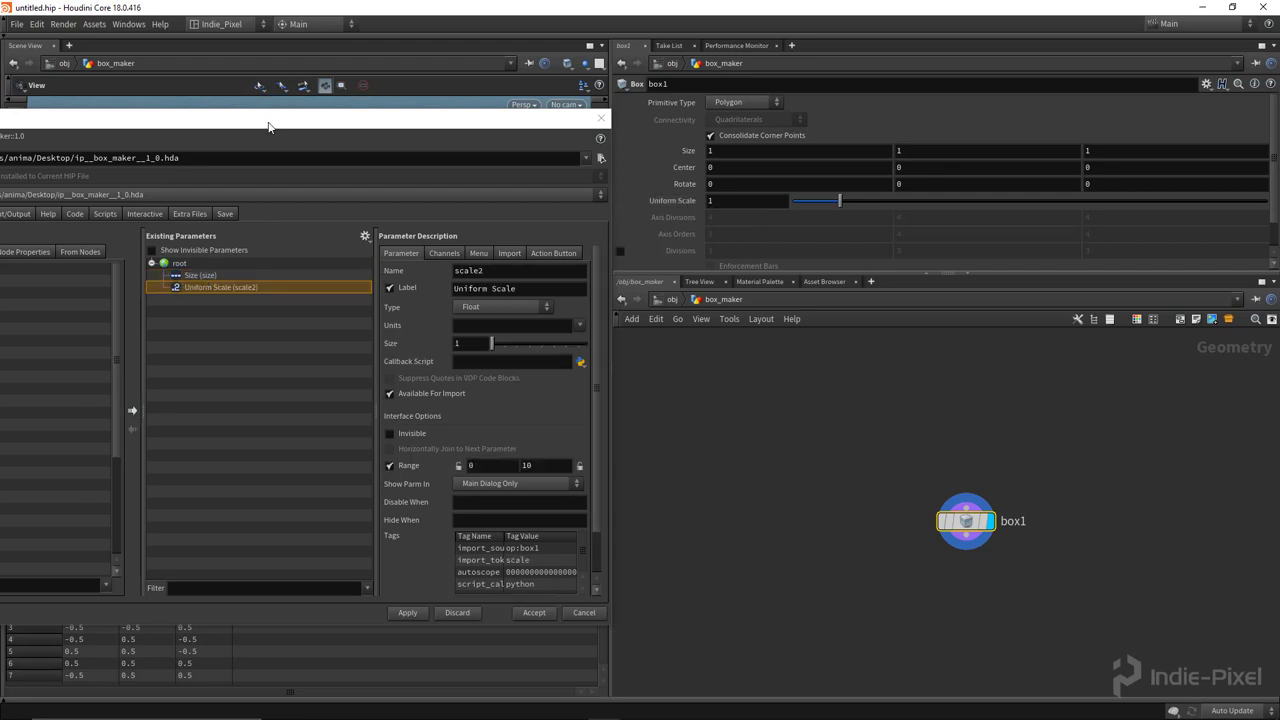
Step: Examine the Box node's help page for its overall layout and parameter descriptions, and close it
{"action": "left_click_drag", "start_coordinate": [270, 124], "coordinate": [469, 121]}
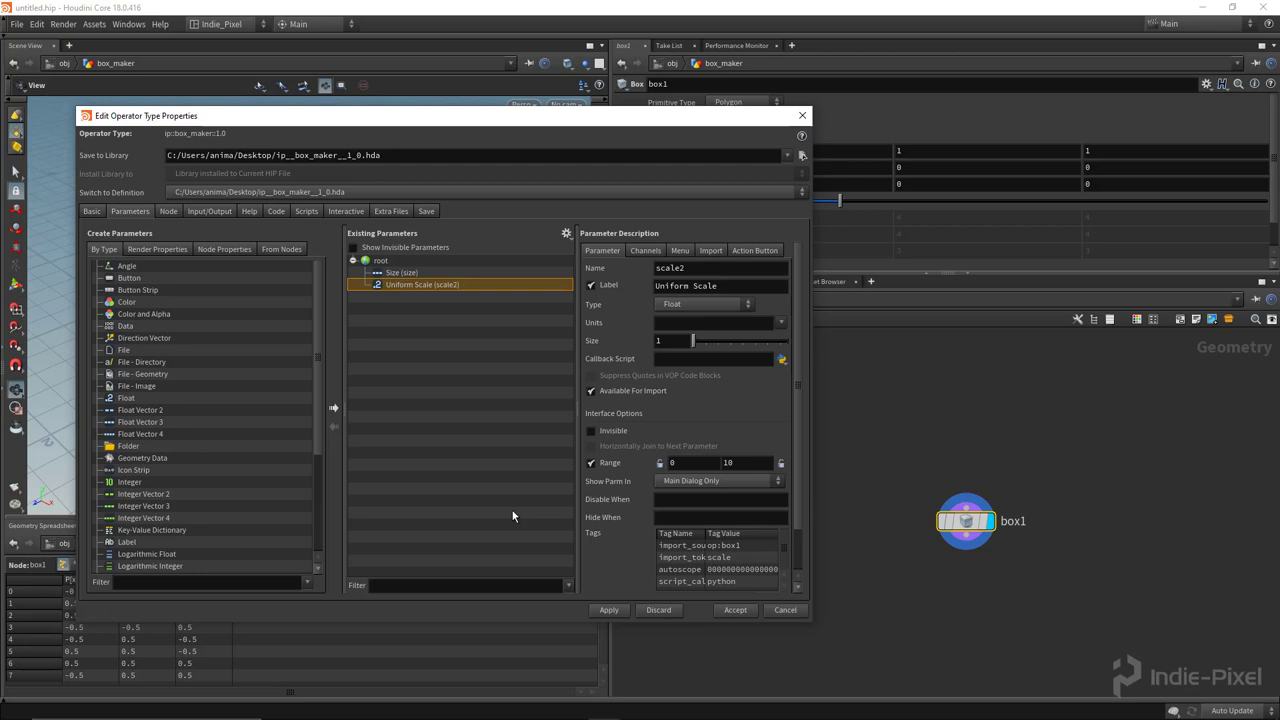
{"action": "right_click", "coordinate": [964, 520]}
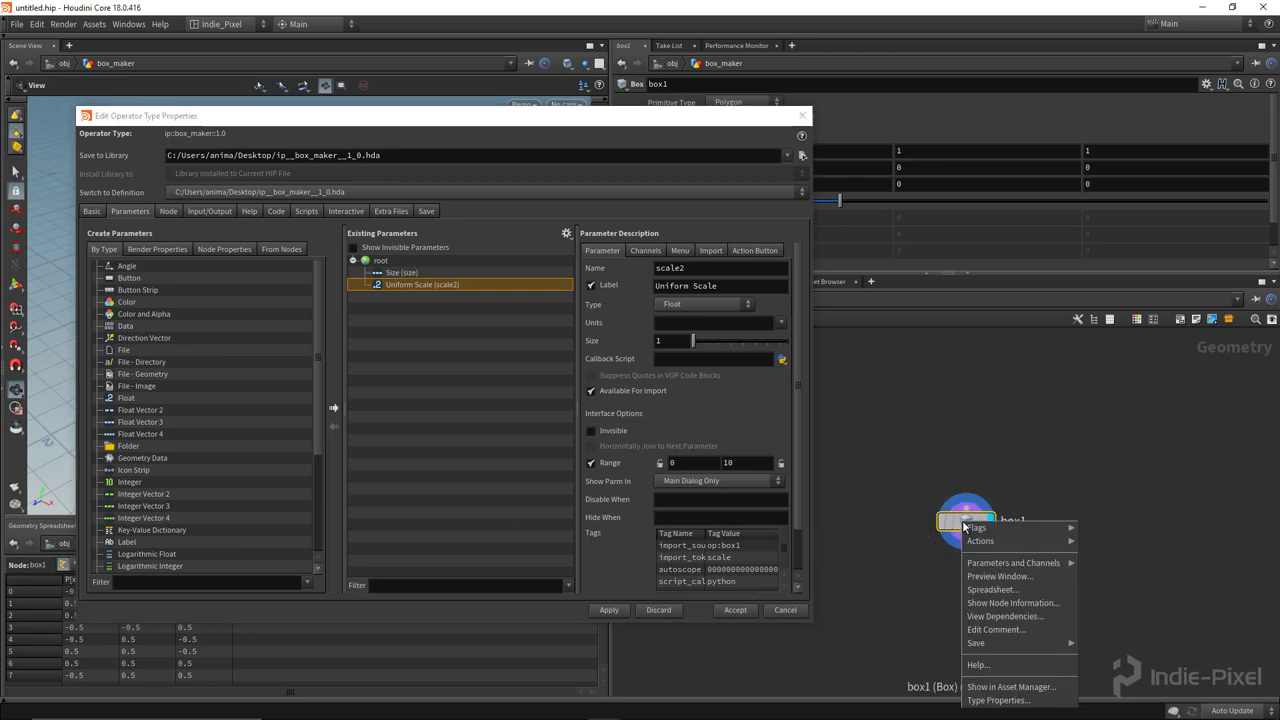
{"action": "left_click", "coordinate": [986, 666]}
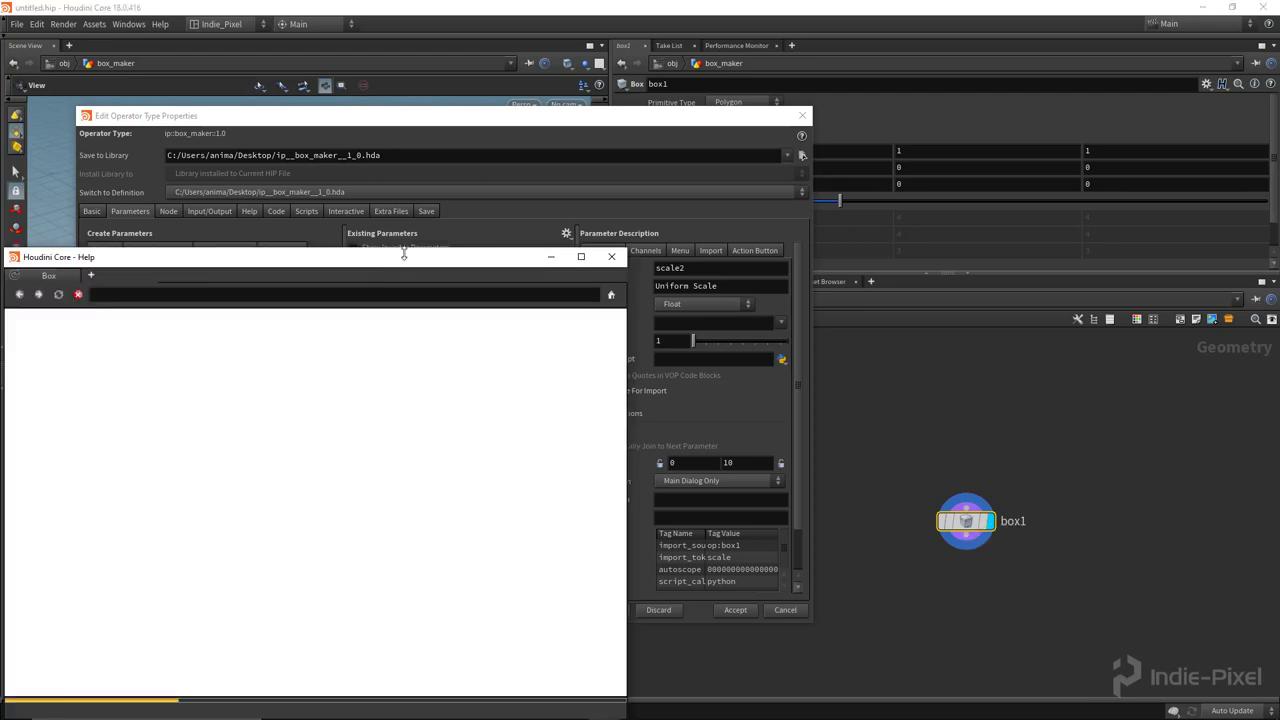
{"action": "left_click_drag", "start_coordinate": [342, 258], "coordinate": [755, 80]}
{"action": "scroll", "coordinate": [760, 248], "scroll_direction": "down", "scroll_amount": 1}
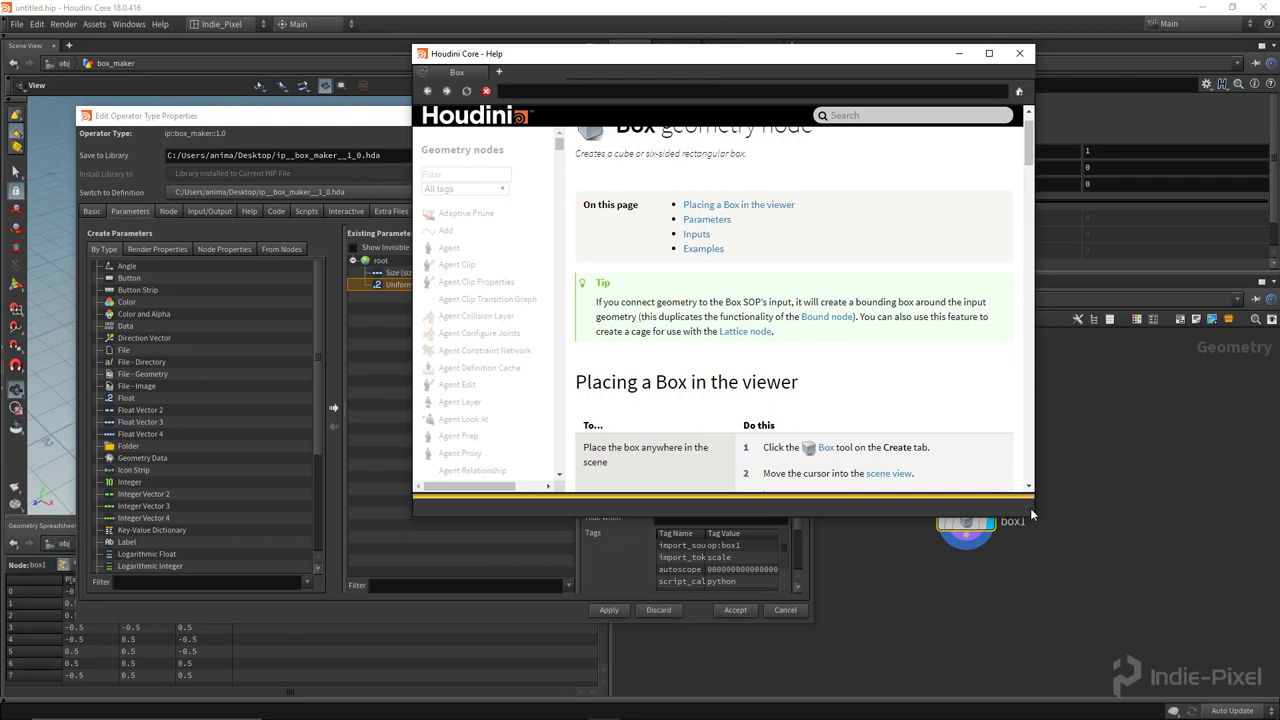
{"action": "left_click_drag", "start_coordinate": [1034, 520], "coordinate": [1040, 661]}
{"action": "scroll", "coordinate": [880, 405], "scroll_direction": "down", "scroll_amount": 5}
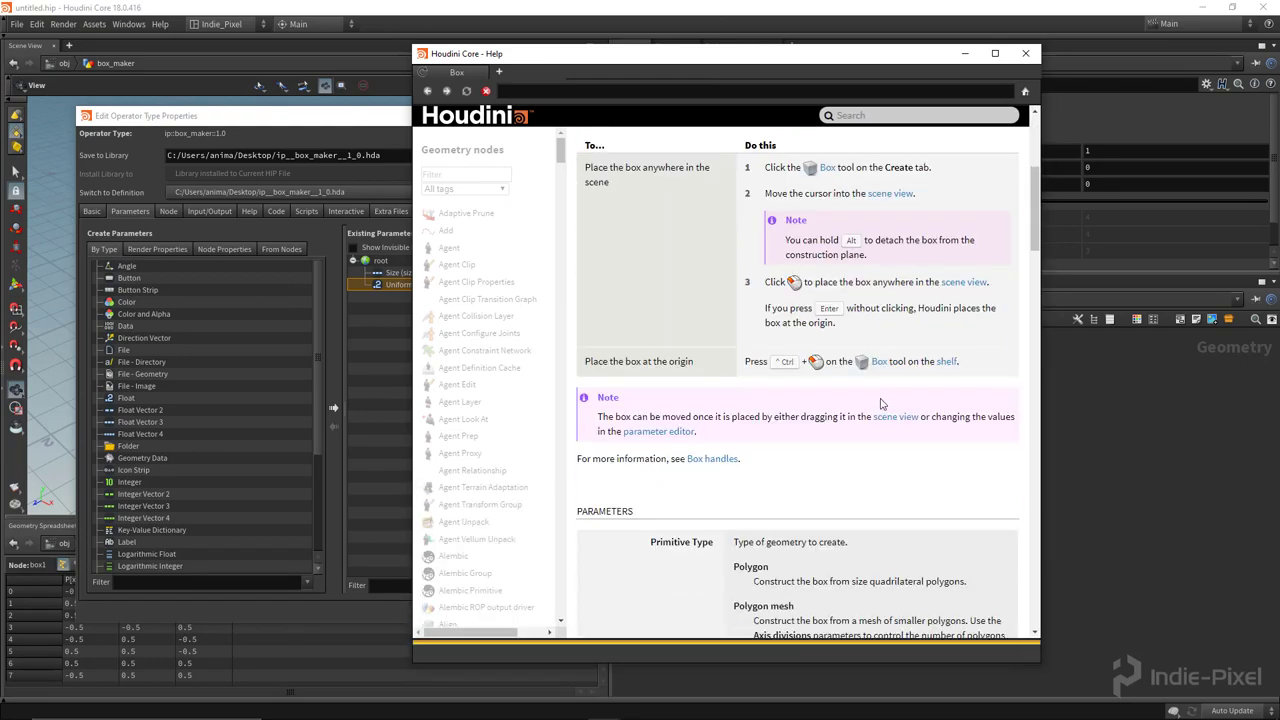
{"action": "scroll", "coordinate": [880, 405], "scroll_direction": "down", "scroll_amount": 10}
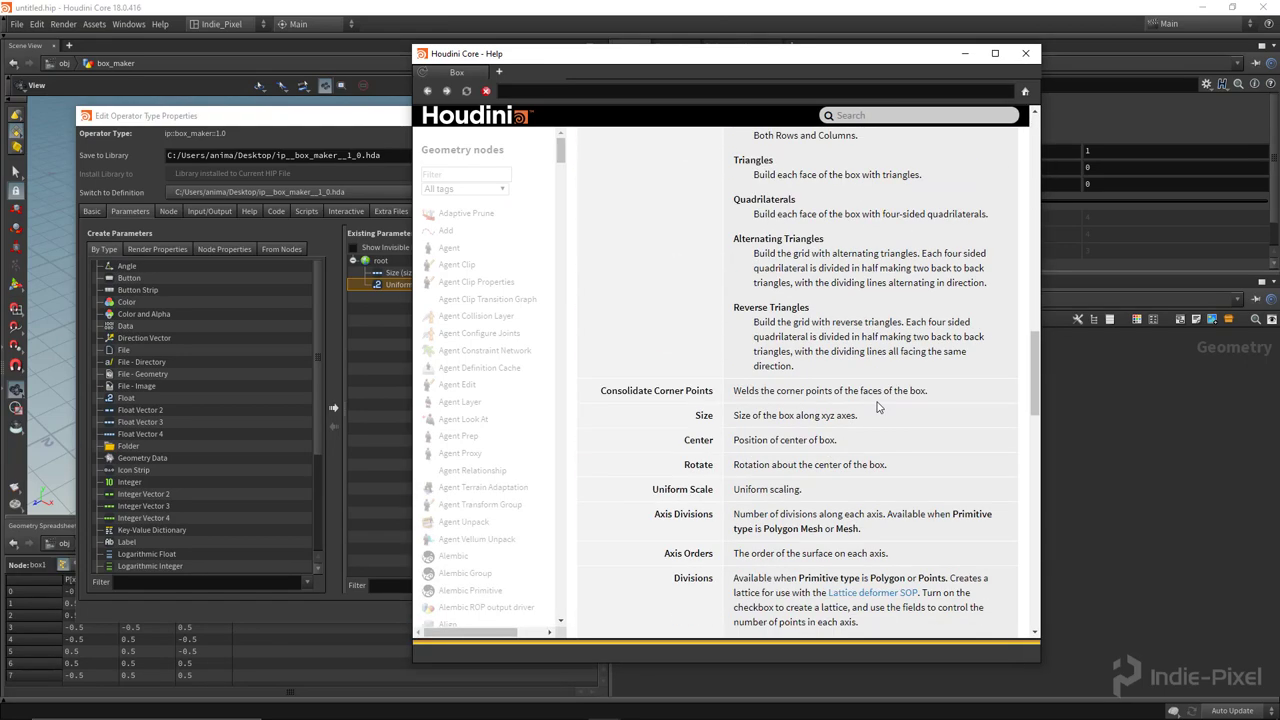
{"action": "scroll", "coordinate": [876, 407], "scroll_direction": "up", "scroll_amount": 15}
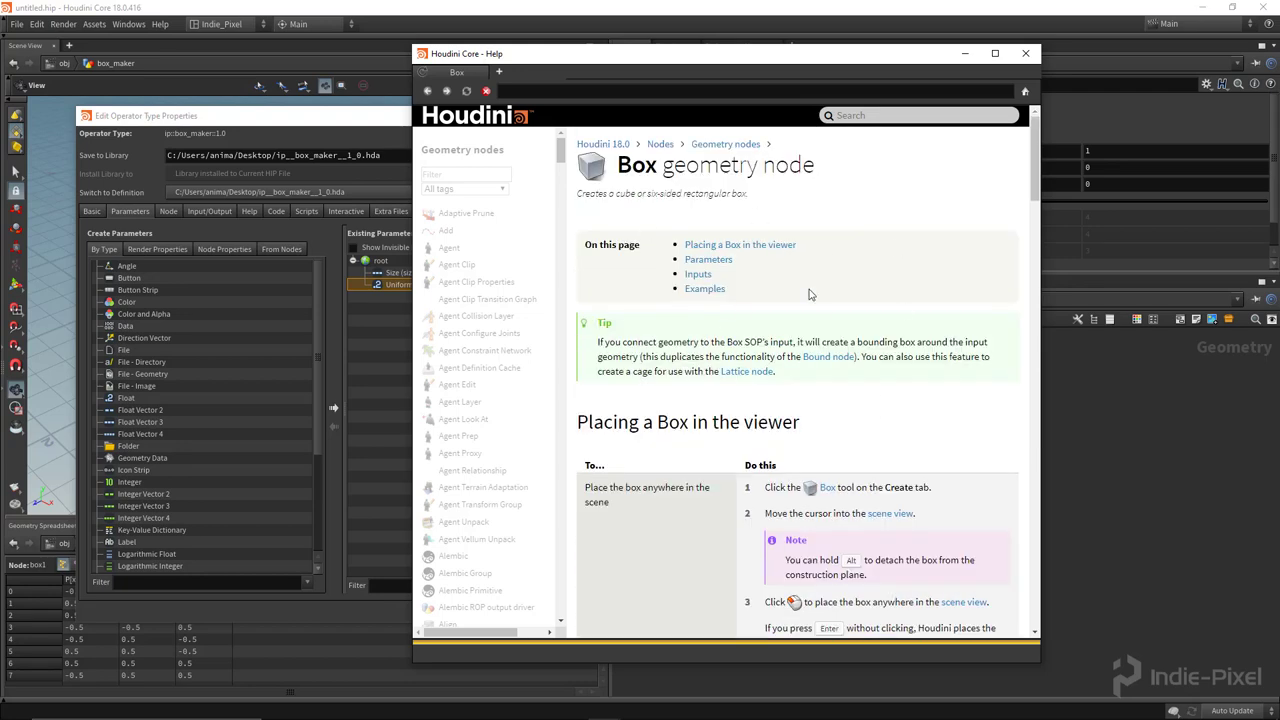
{"action": "left_click", "coordinate": [1025, 53]}
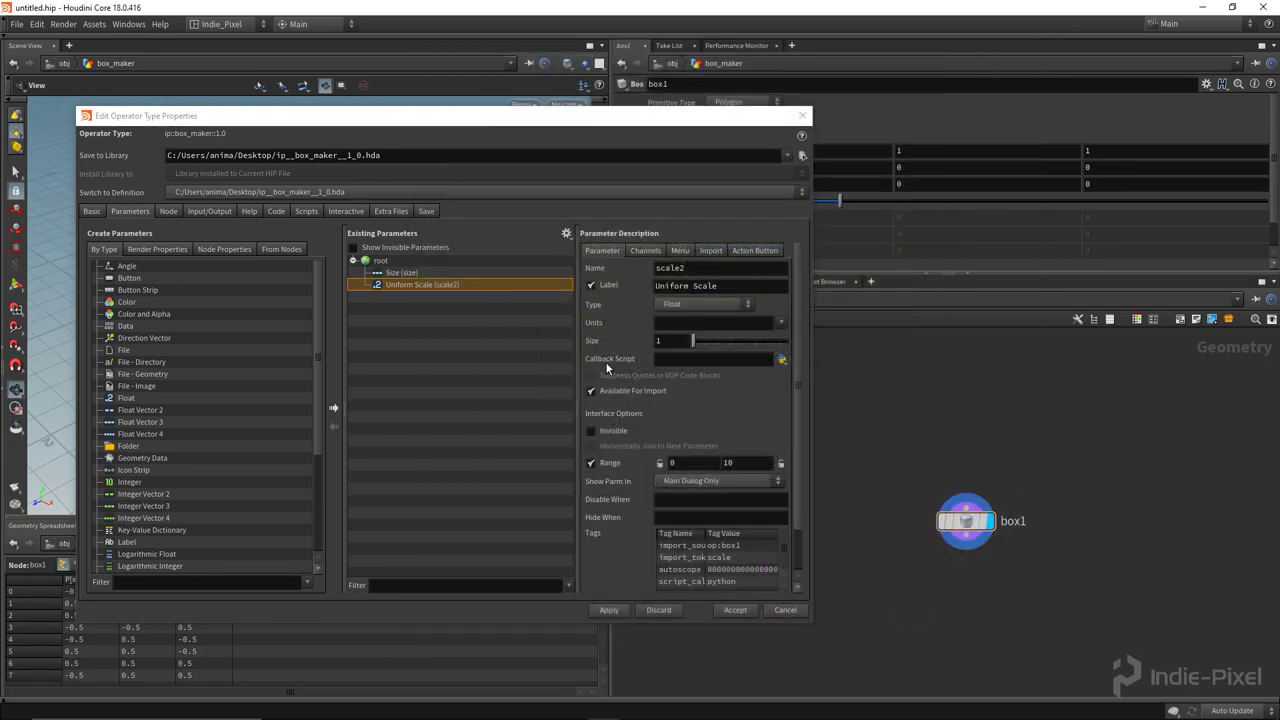
Step: Apply the promoted parameters, show the asset's empty help text, and make the properties window narrower and taller beside the network
{"action": "left_click", "coordinate": [608, 609]}
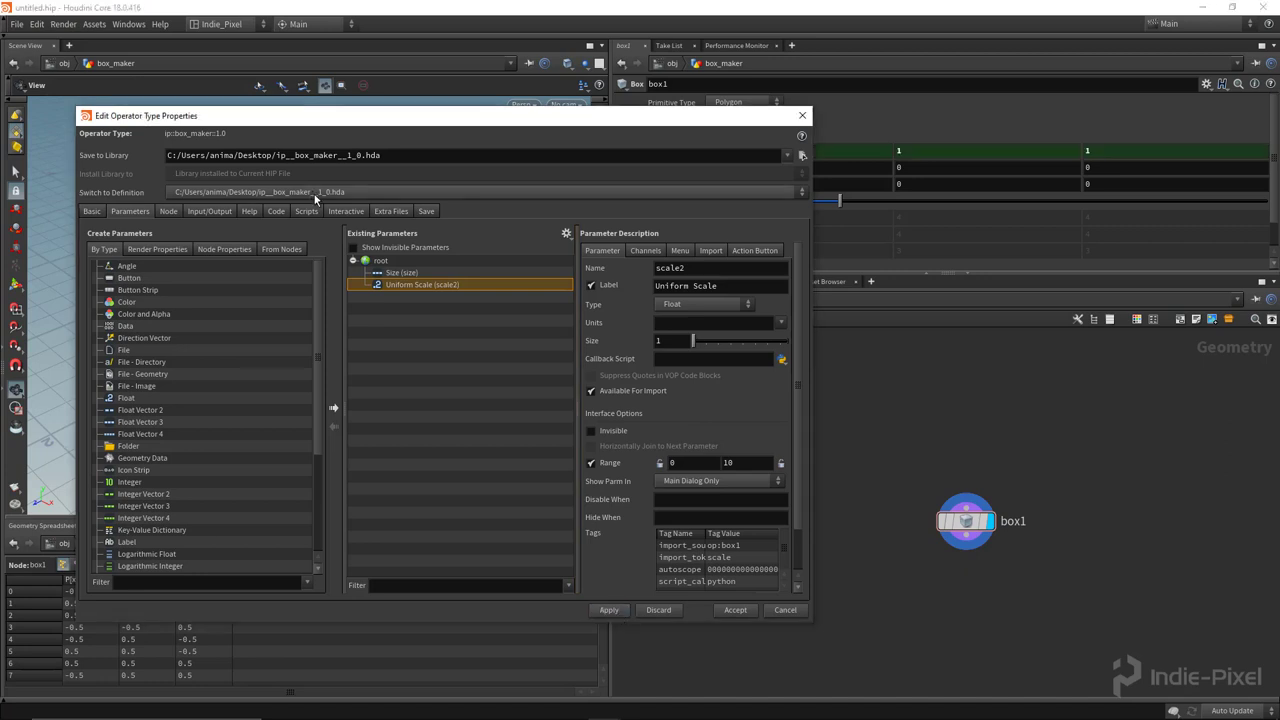
{"action": "left_click", "coordinate": [252, 212]}
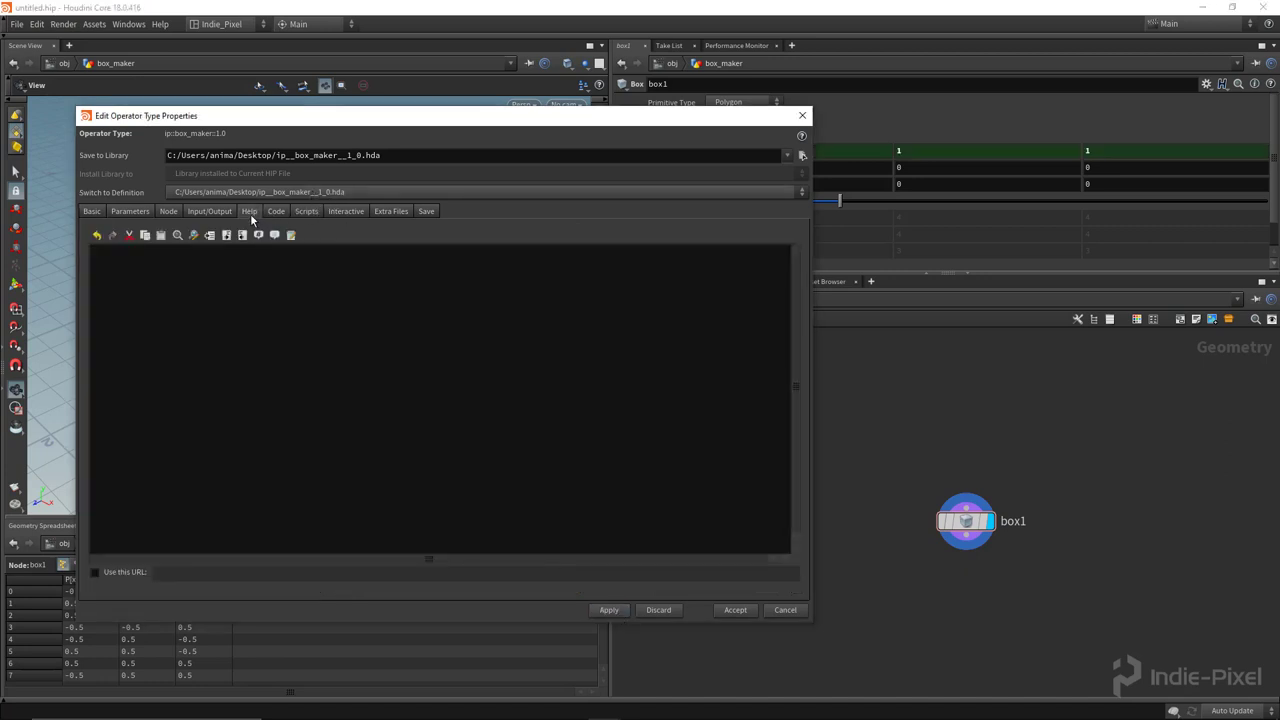
{"action": "left_click_drag", "start_coordinate": [337, 117], "coordinate": [363, 115]}
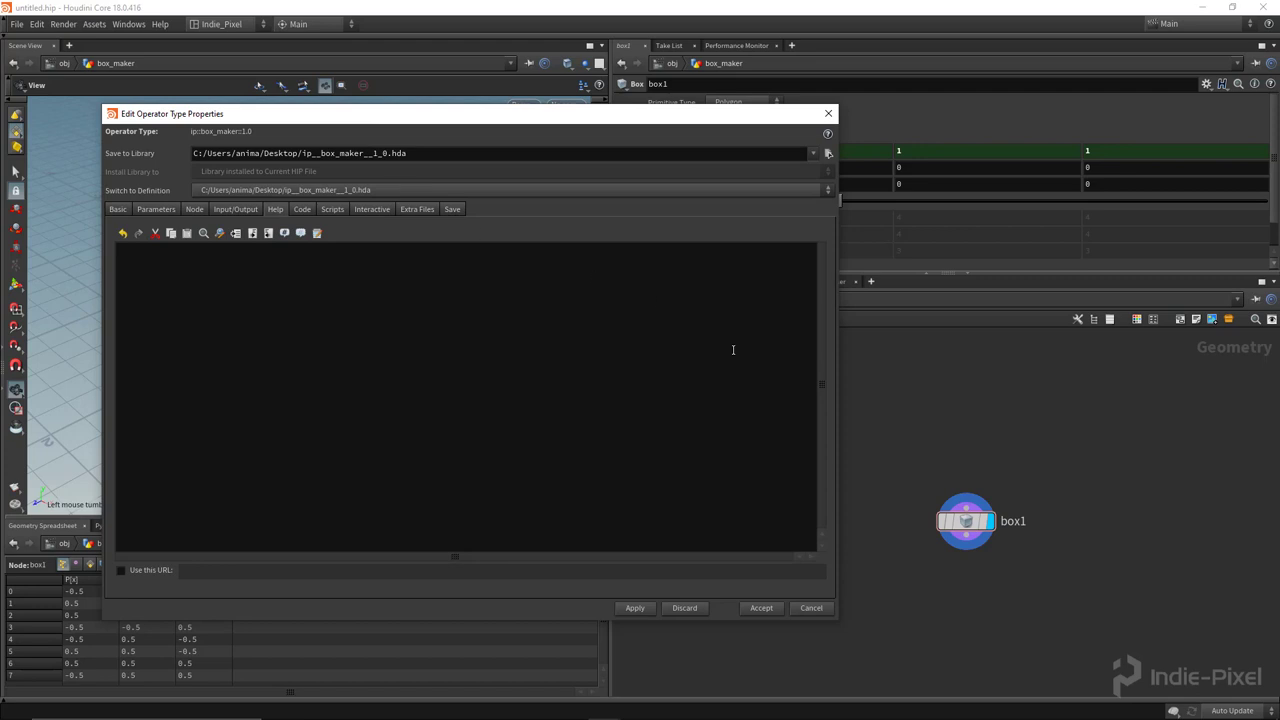
{"action": "left_click_drag", "start_coordinate": [841, 394], "coordinate": [603, 387]}
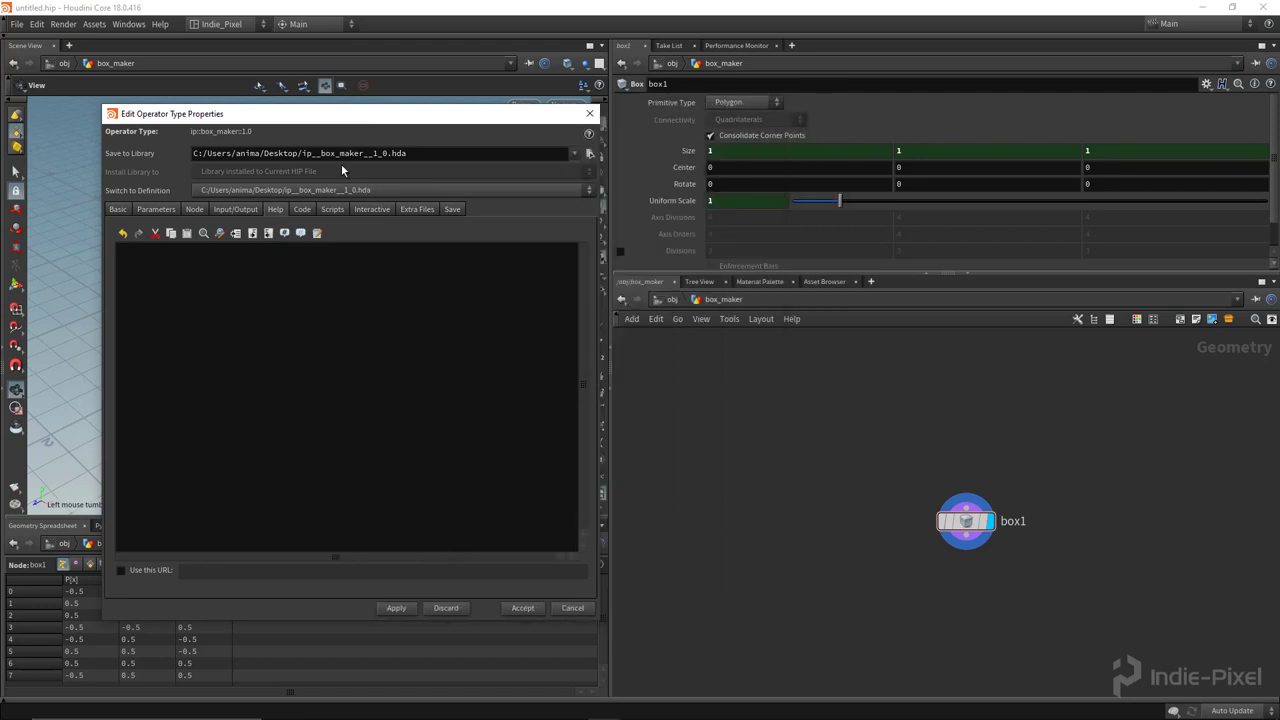
{"action": "left_click_drag", "start_coordinate": [310, 118], "coordinate": [274, 99]}
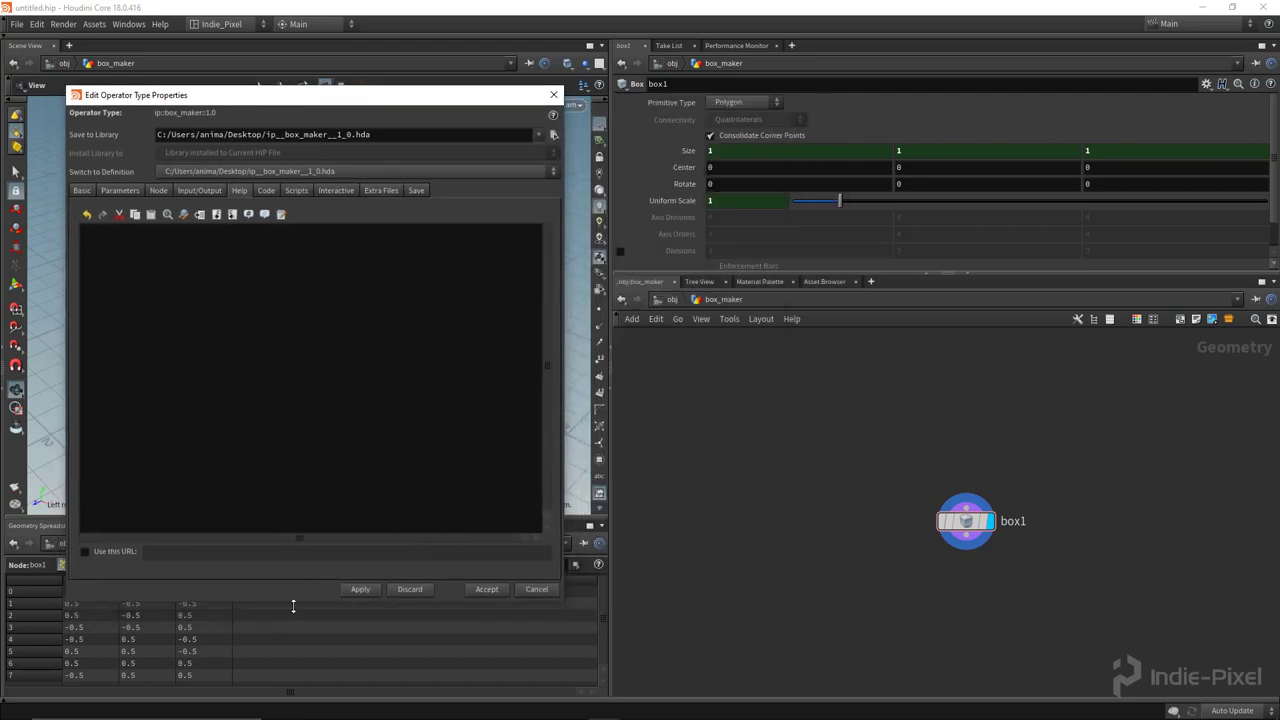
{"action": "left_click_drag", "start_coordinate": [293, 600], "coordinate": [292, 644]}
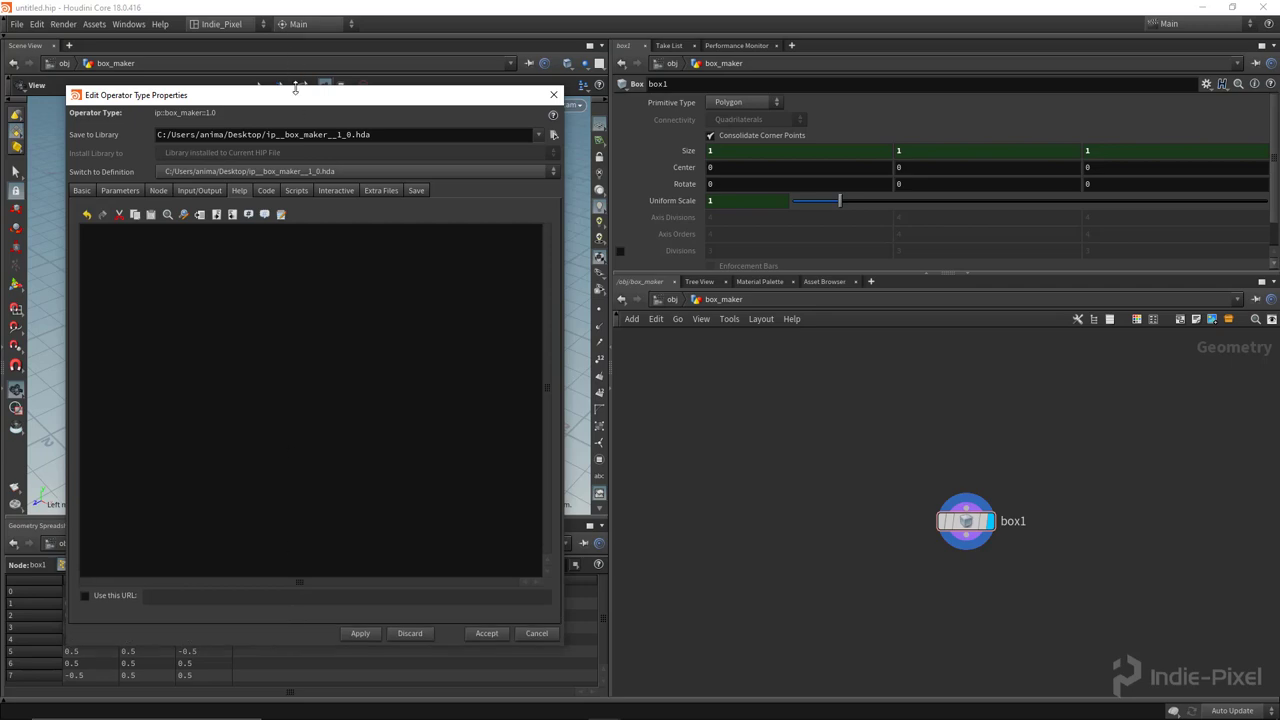
{"action": "left_click_drag", "start_coordinate": [294, 91], "coordinate": [285, 88]}
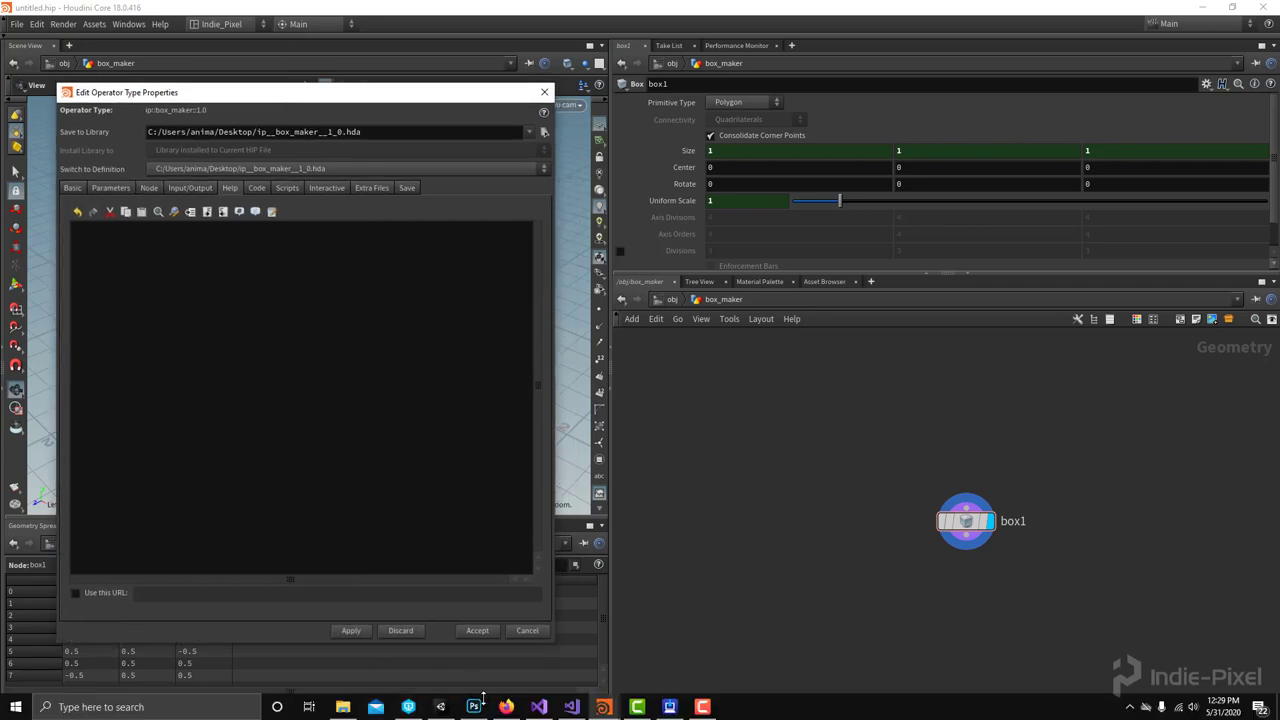
Step: Switch to Firefox, search the web for "Houdini Help Markup" and open SideFX's Wiki markup reference
{"action": "left_click", "coordinate": [506, 706]}
{"action": "left_click", "coordinate": [311, 10]}
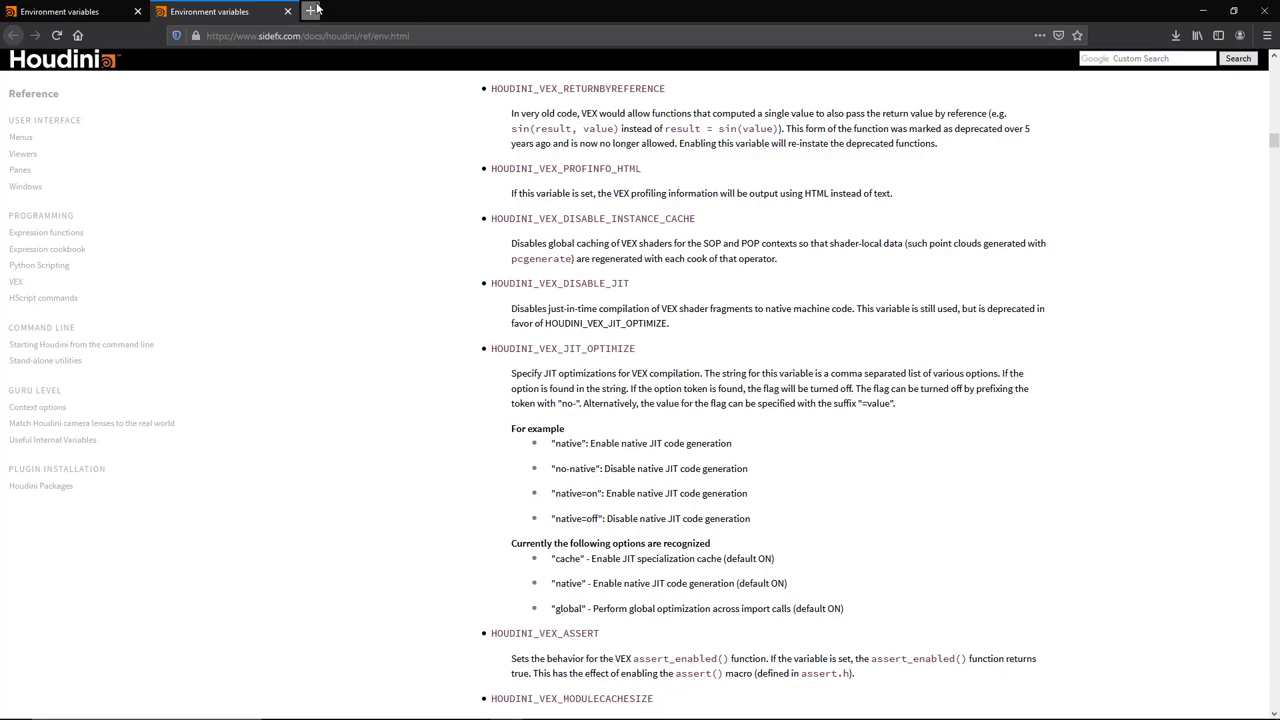
{"action": "left_click", "coordinate": [521, 280]}
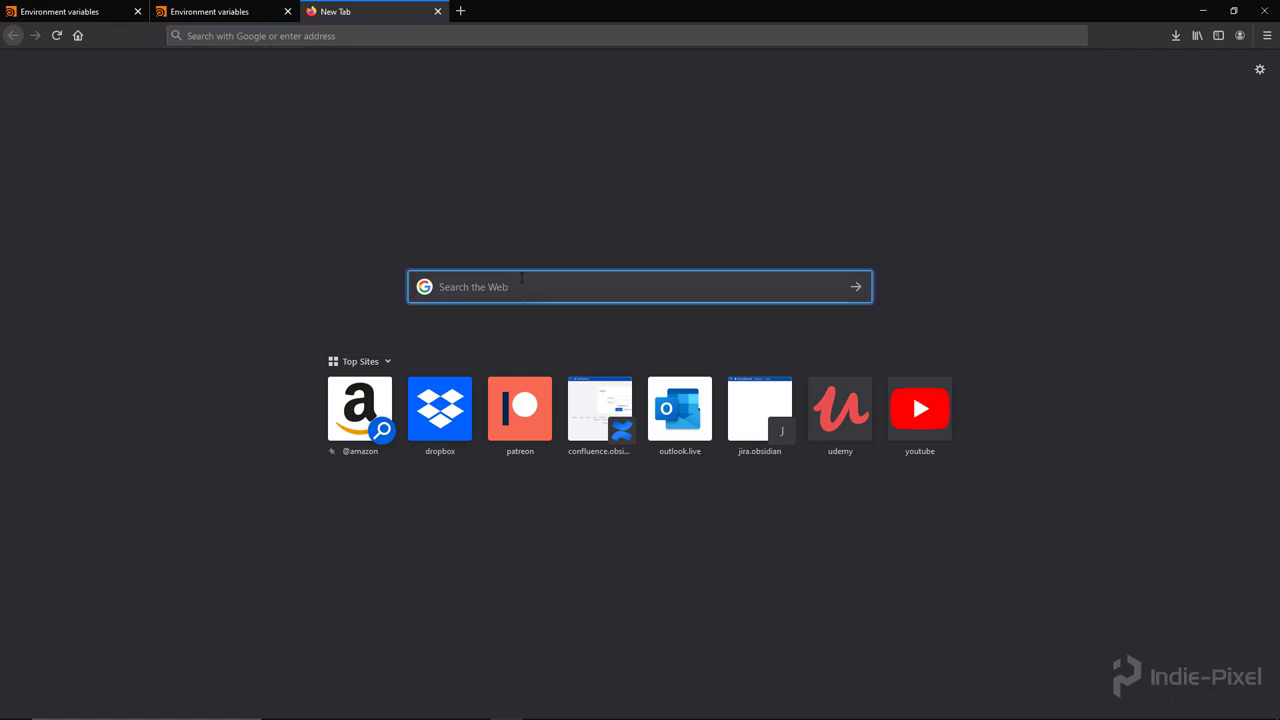
{"action": "type", "text": "Houdini He"}
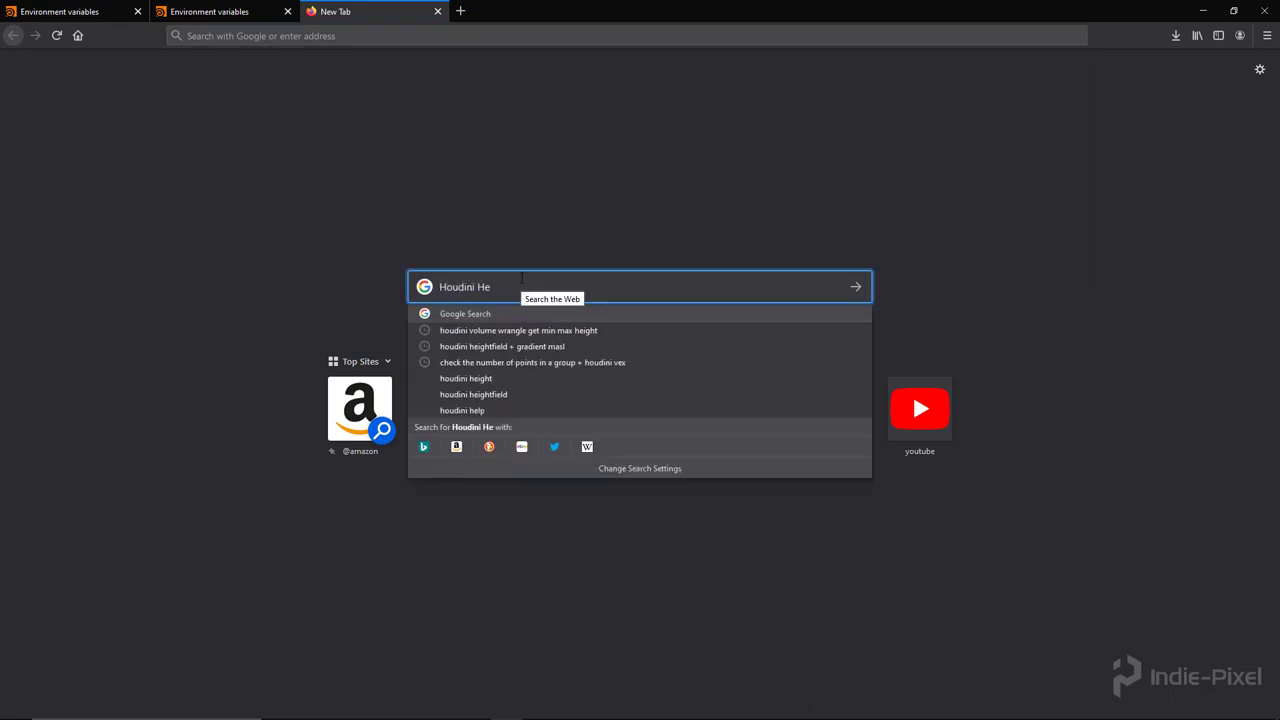
{"action": "type", "text": "lp "}
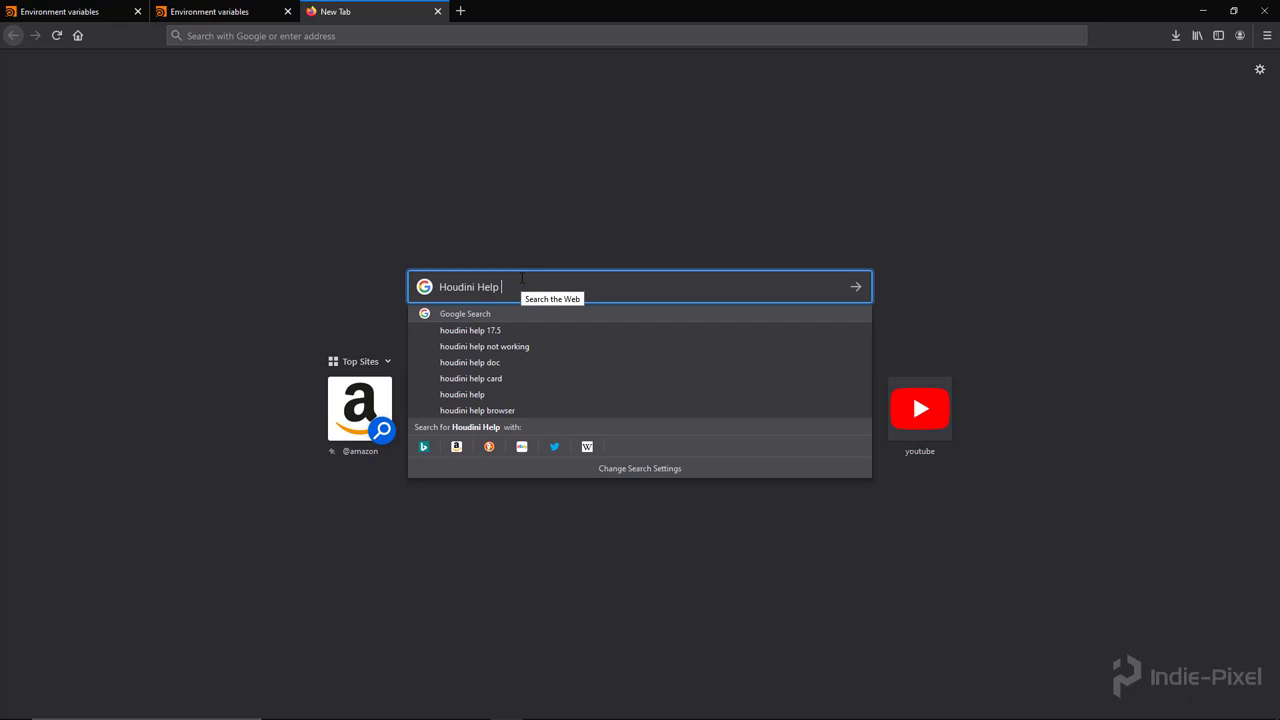
{"action": "type", "text": "Markup"}
{"action": "key", "text": "Return"}
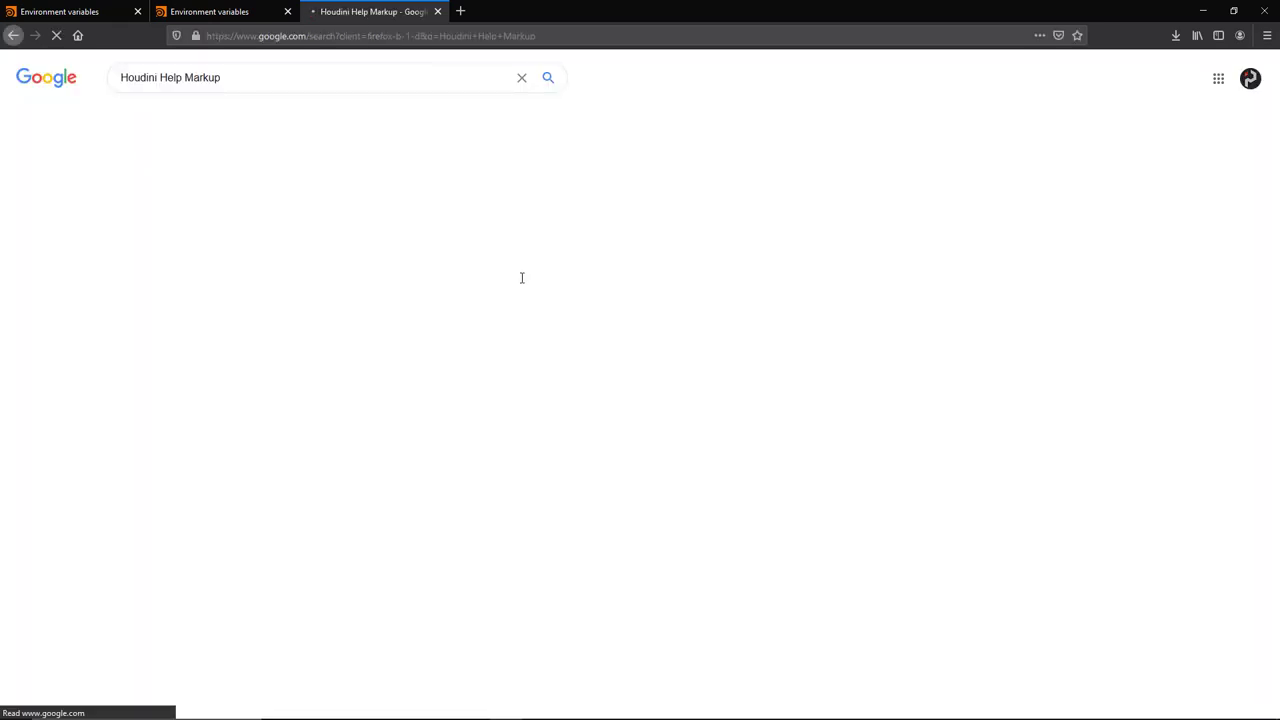
{"action": "left_click", "coordinate": [290, 190]}
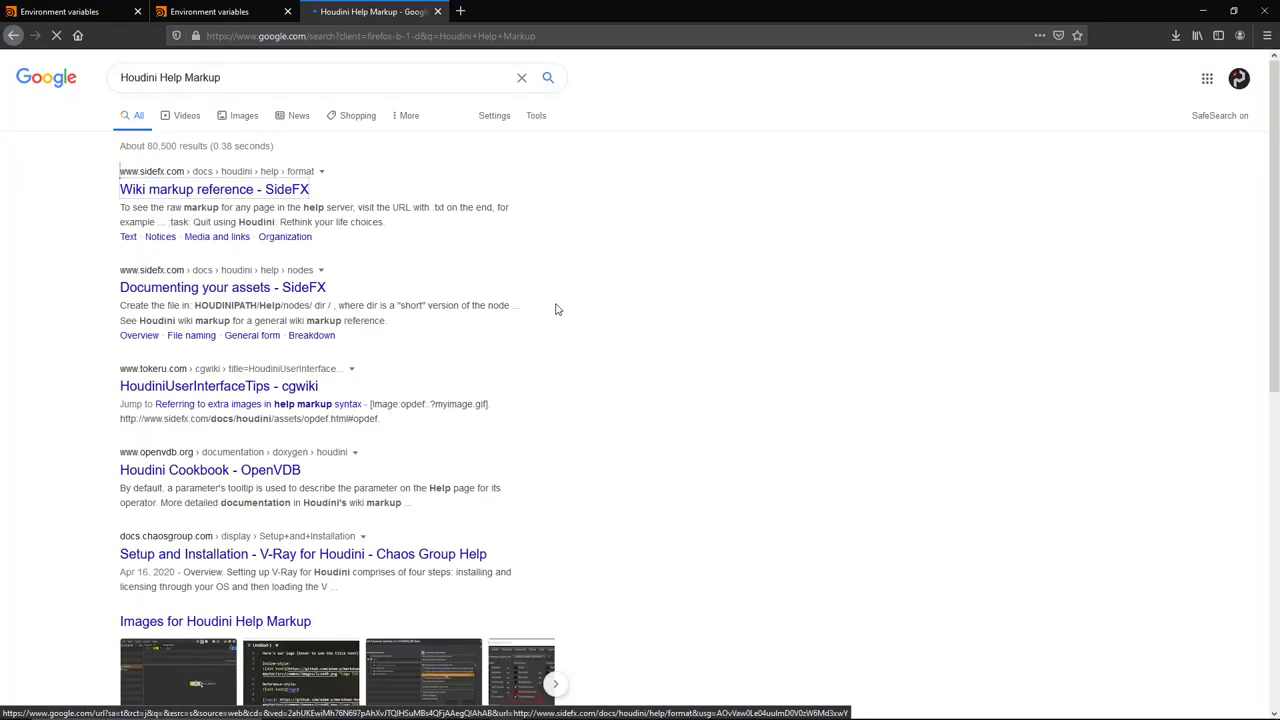
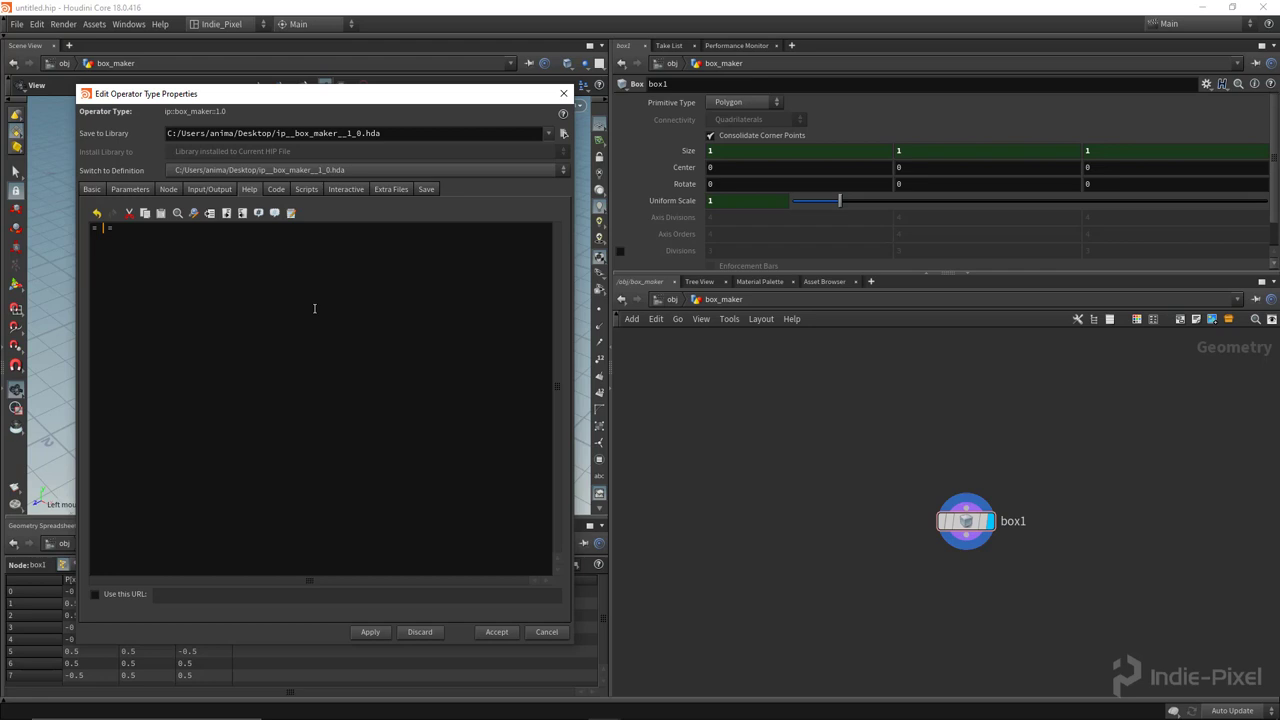
Step: Title the asset's help text "= Box Maker =", go up to the object level, and start a "#context" line below the title
{"action": "type", "text": "Box Maker"}
{"action": "middle_click_drag", "start_coordinate": [866, 491], "coordinate": [855, 521]}
{"action": "key", "text": "u"}
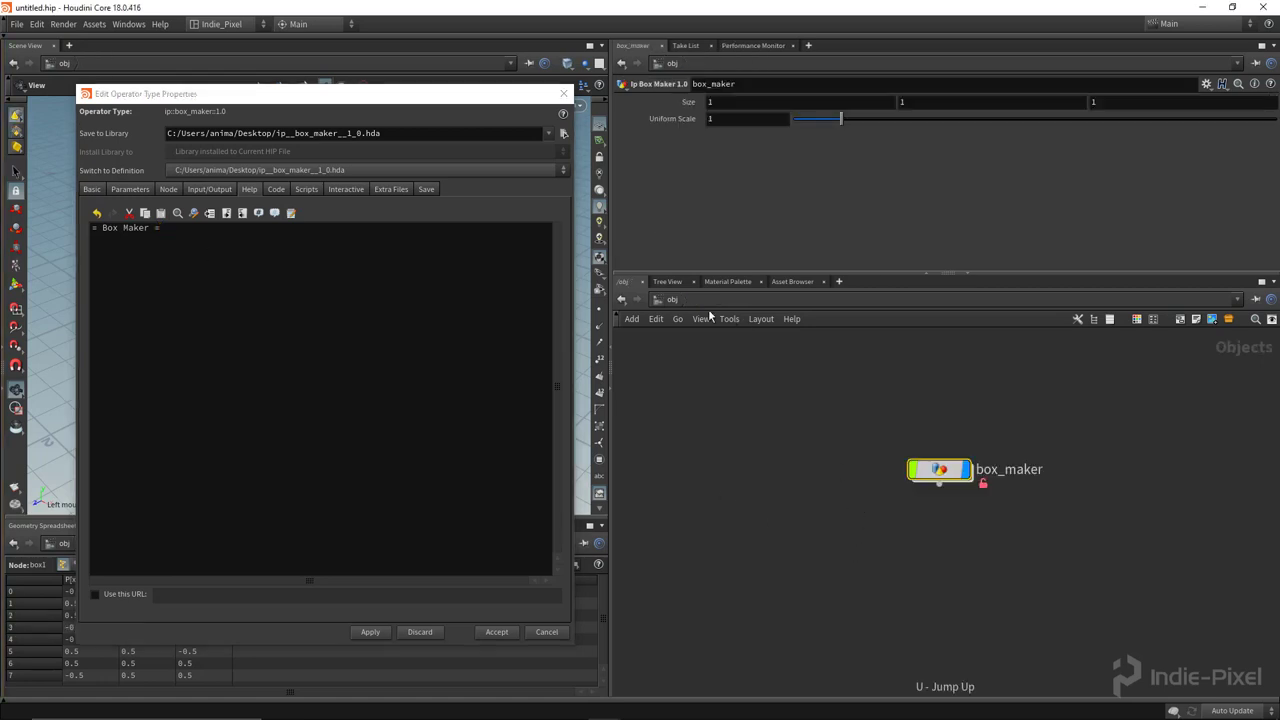
{"action": "left_click", "coordinate": [184, 229]}
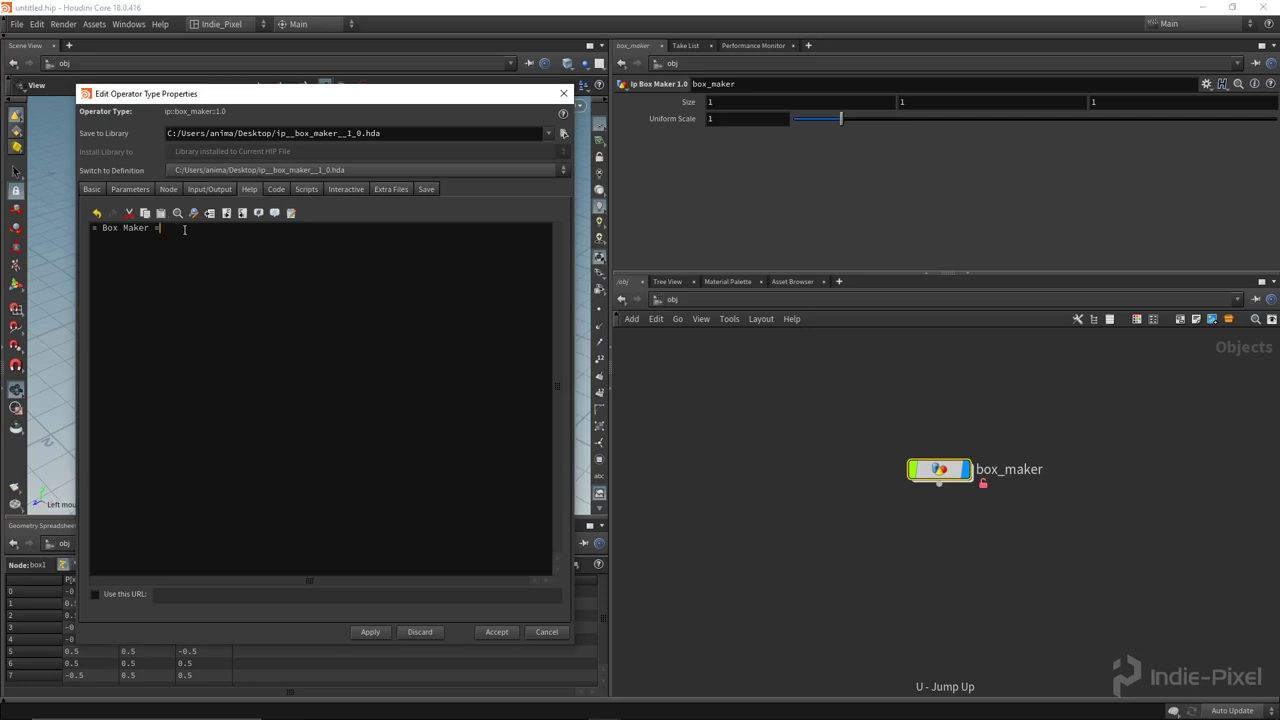
{"action": "type", "text": "#context"}
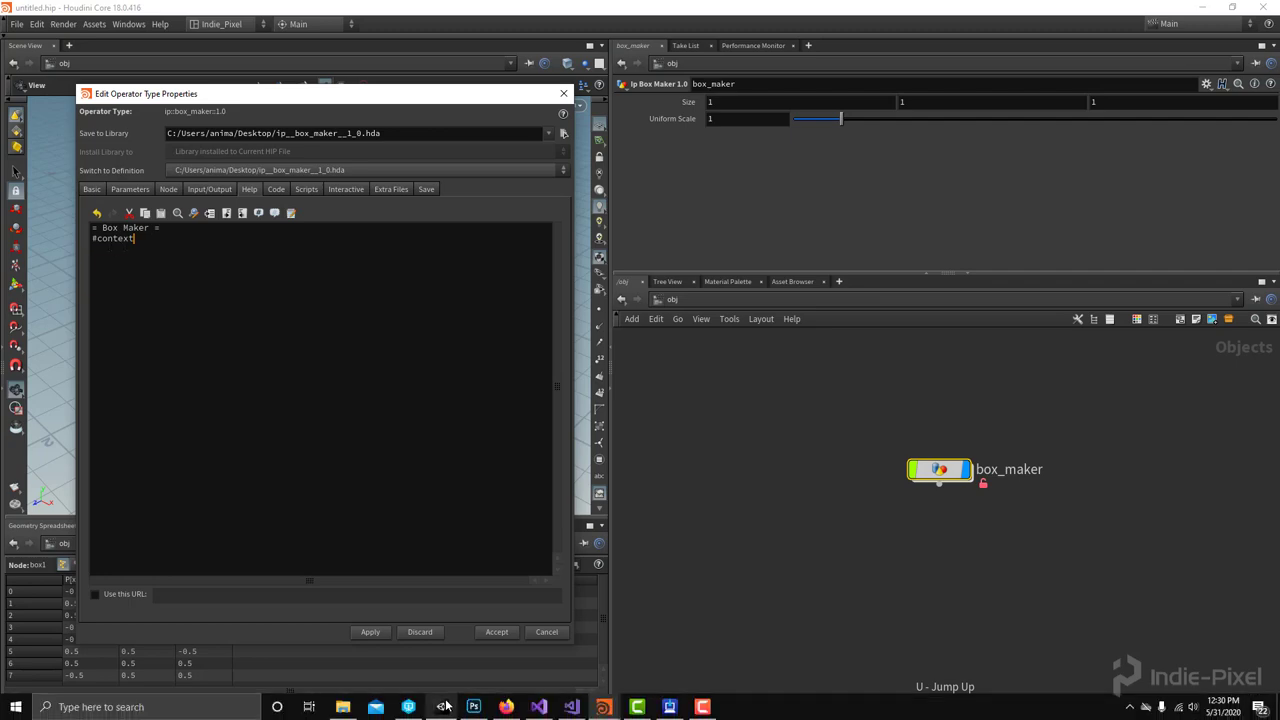
Step: Switch to Firefox, look up the list of page properties in the Wiki markup reference, and return to Houdini
{"action": "left_click", "coordinate": [506, 712]}
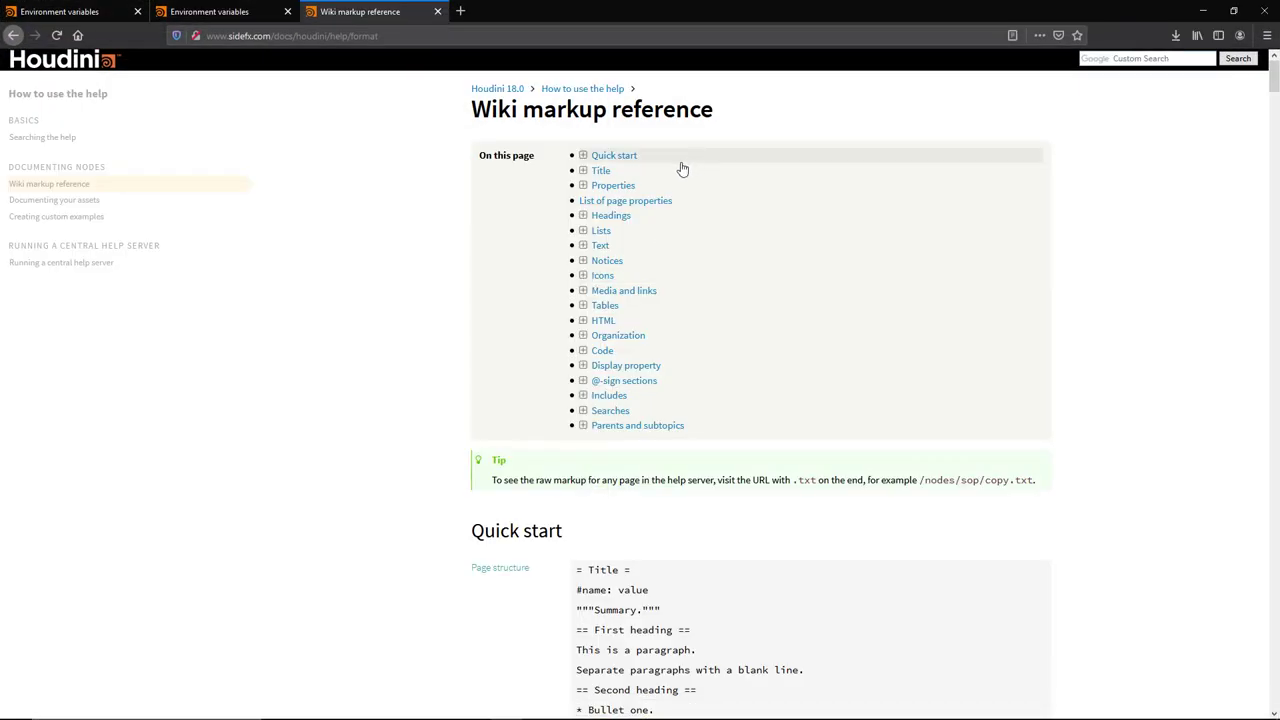
{"action": "left_click", "coordinate": [602, 204]}
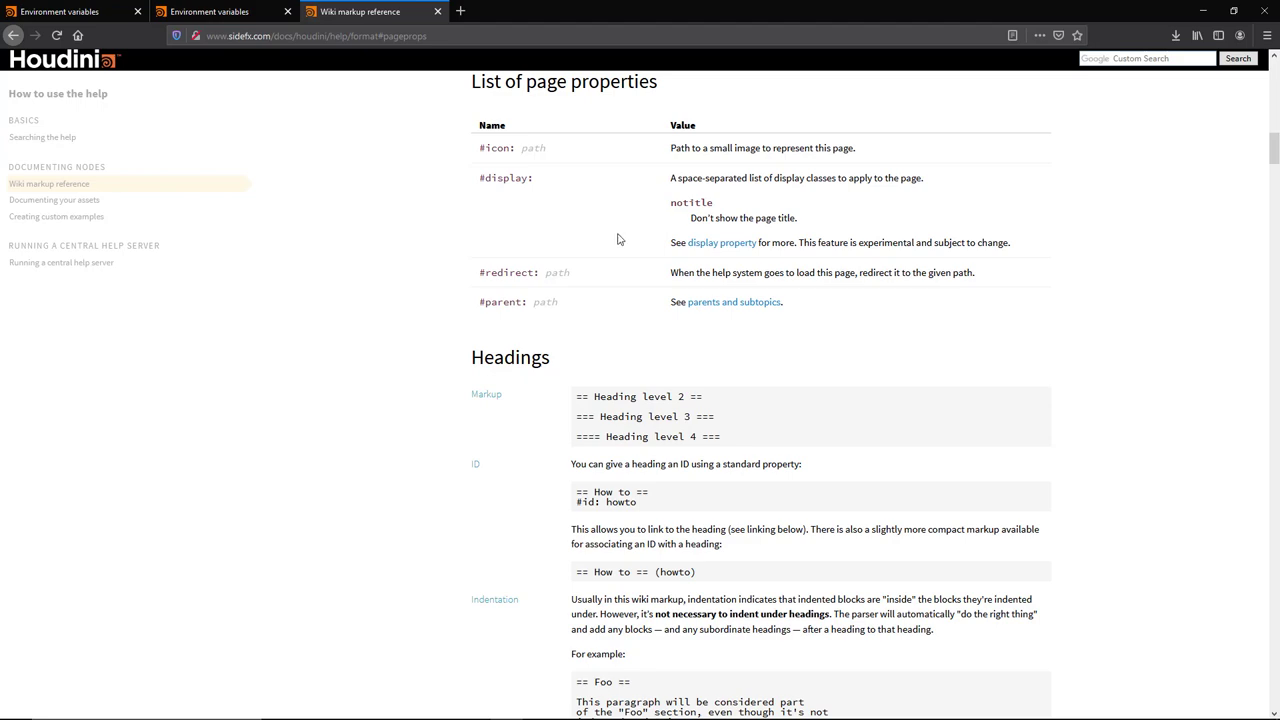
{"action": "left_click", "coordinate": [1203, 11]}
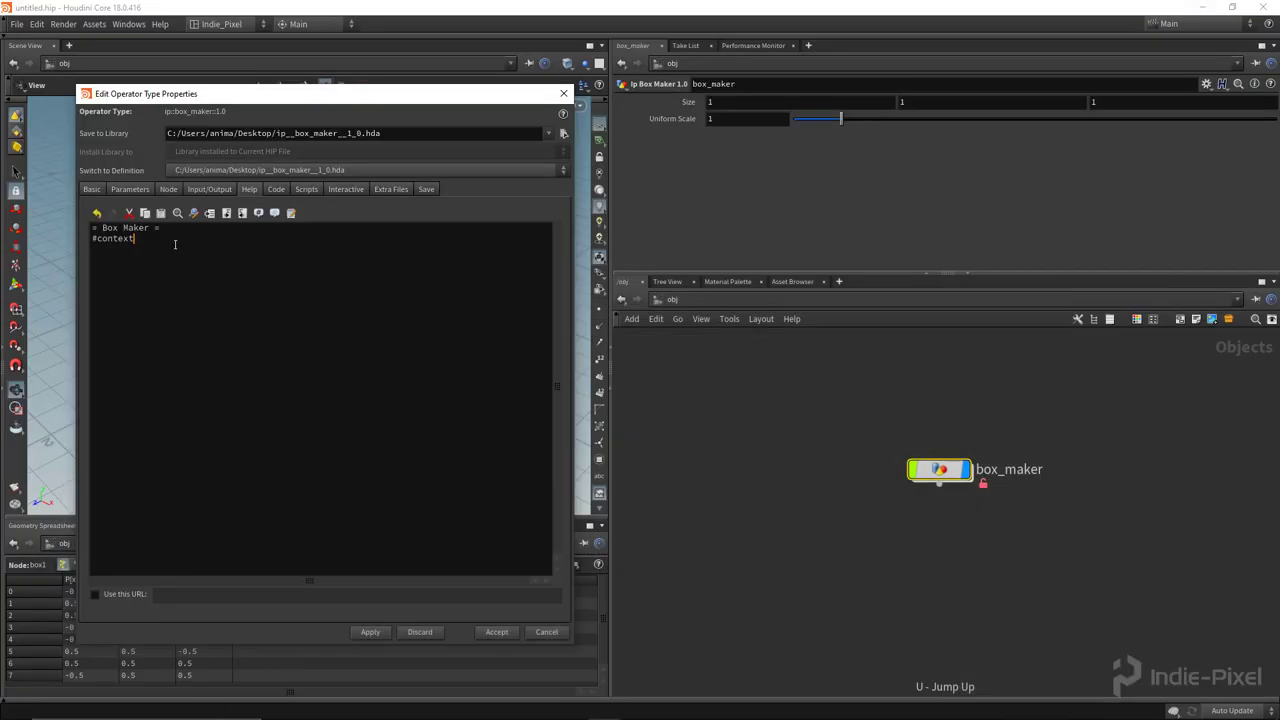
Step: Complete the property line as "#context: obj" and preview the box_maker node's help page beside the properties window
{"action": "type", "text": ": obj"}
{"action": "left_click_drag", "start_coordinate": [306, 100], "coordinate": [270, 118]}
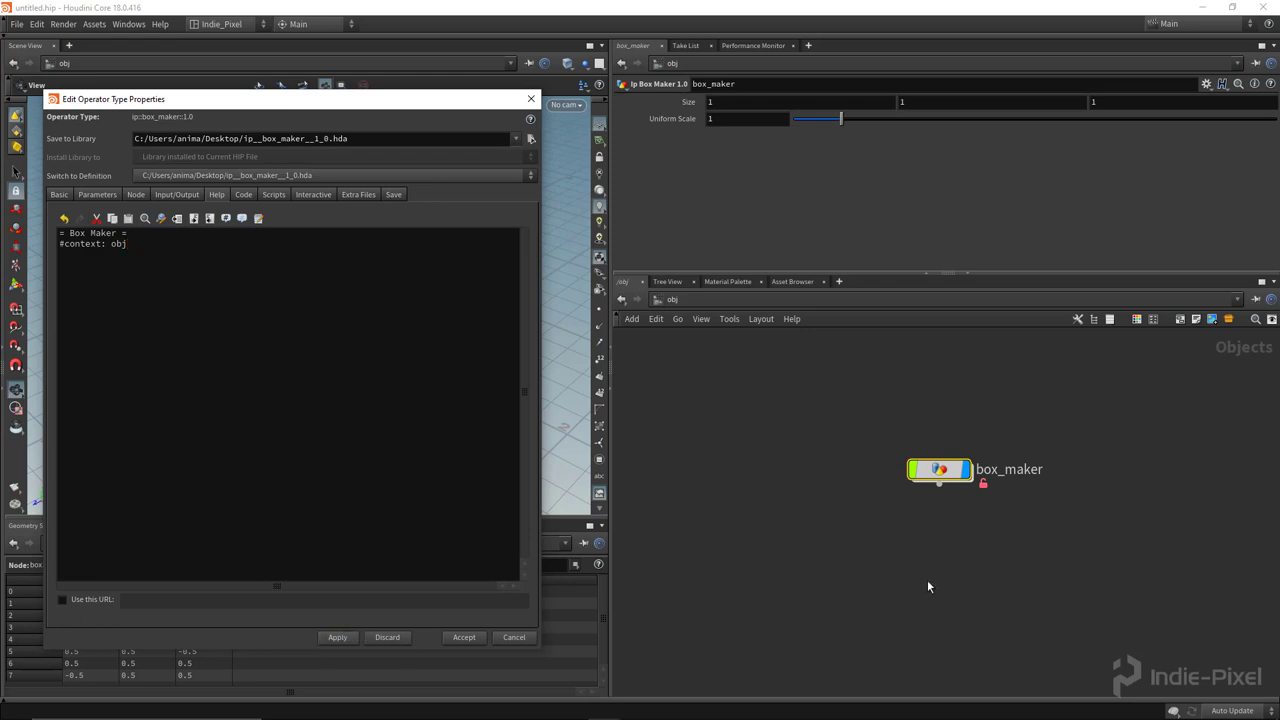
{"action": "right_click", "coordinate": [942, 470]}
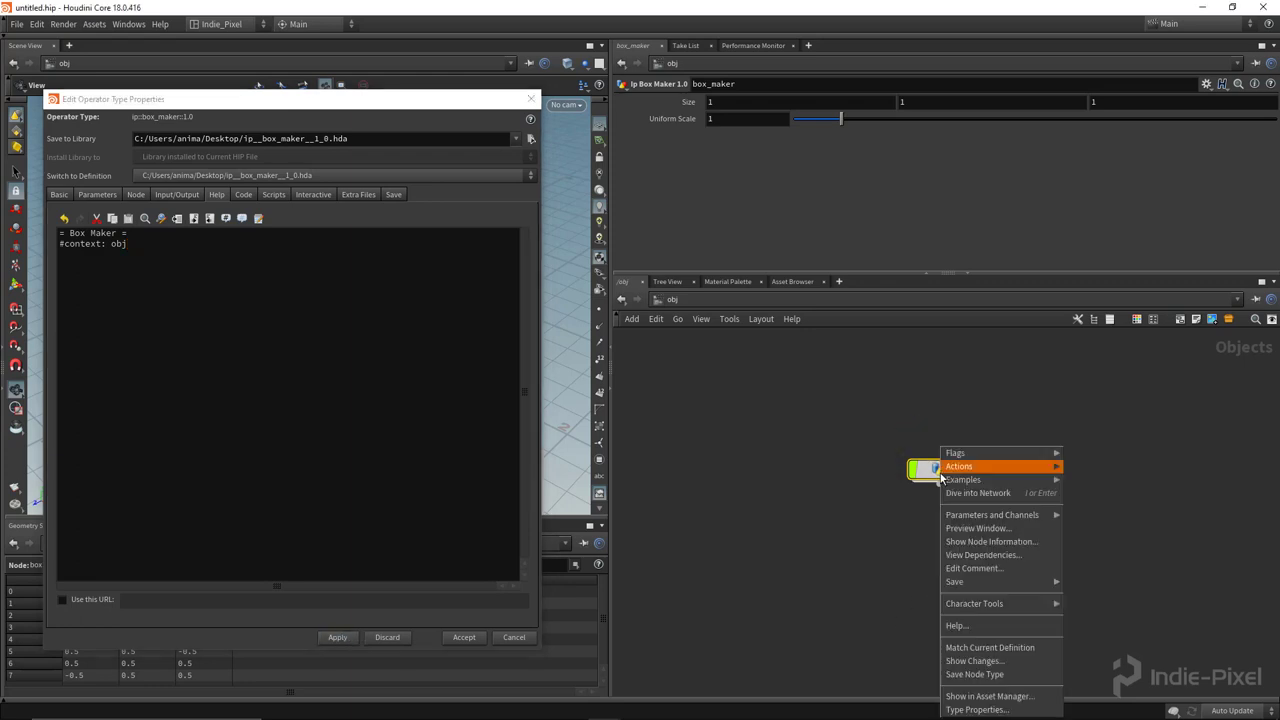
{"action": "left_click", "coordinate": [973, 626]}
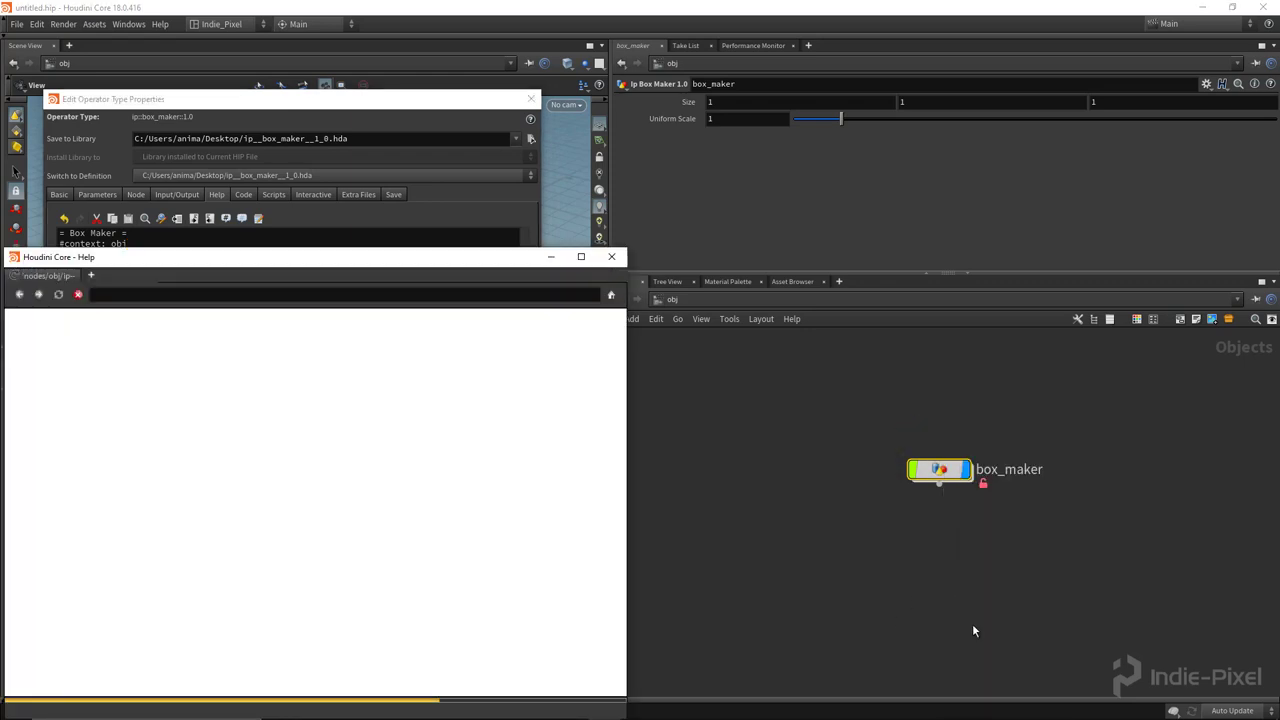
{"action": "left_click_drag", "start_coordinate": [222, 258], "coordinate": [784, 106]}
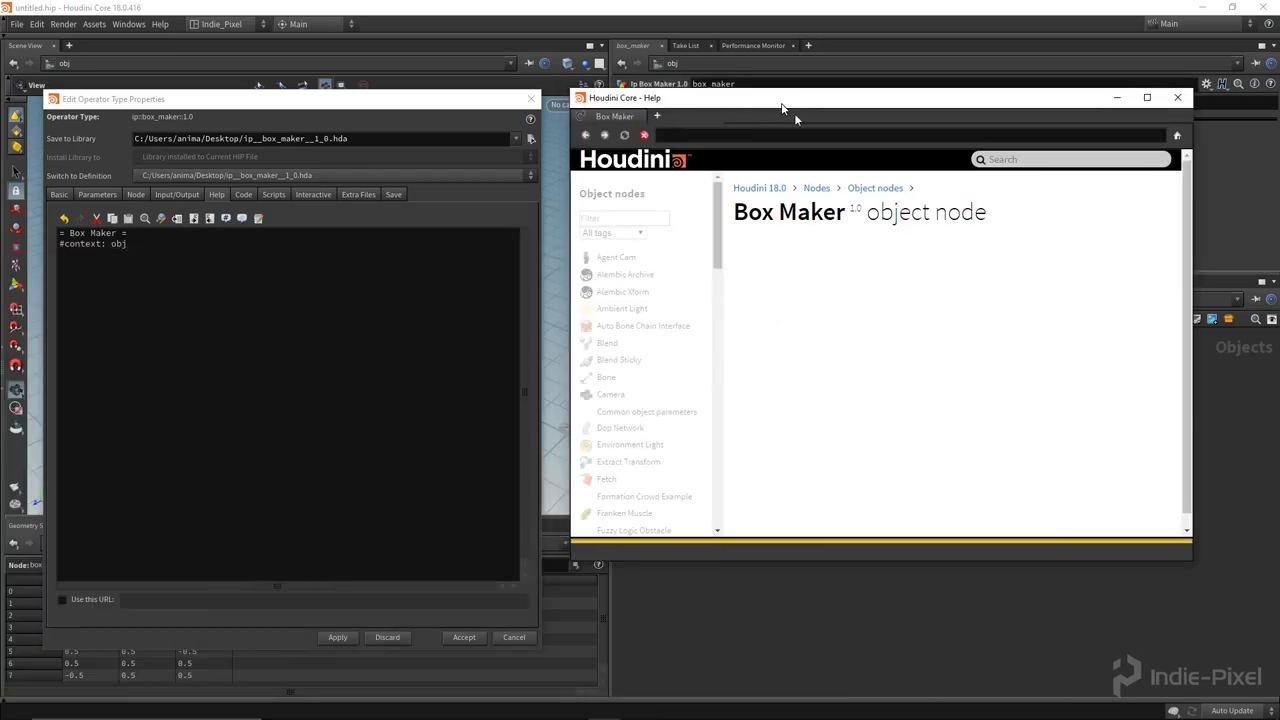
{"action": "left_click_drag", "start_coordinate": [988, 563], "coordinate": [986, 634]}
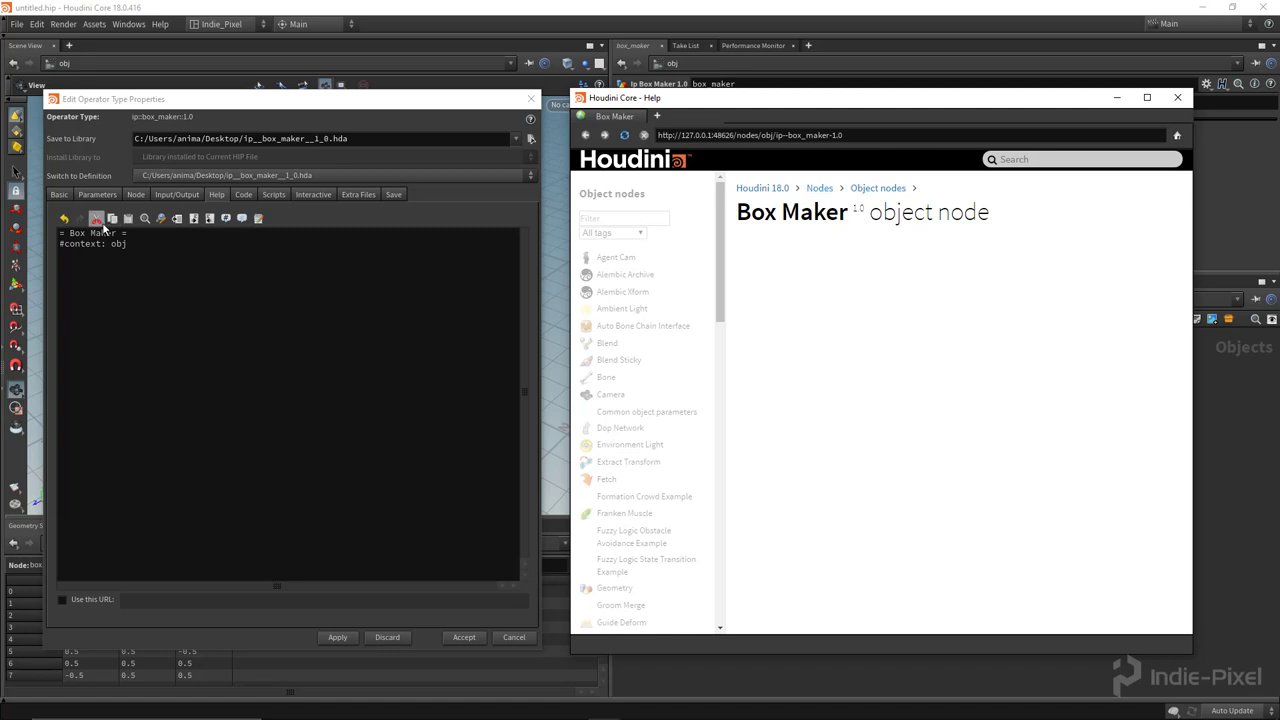
{"action": "left_click_drag", "start_coordinate": [305, 141], "coordinate": [317, 141]}
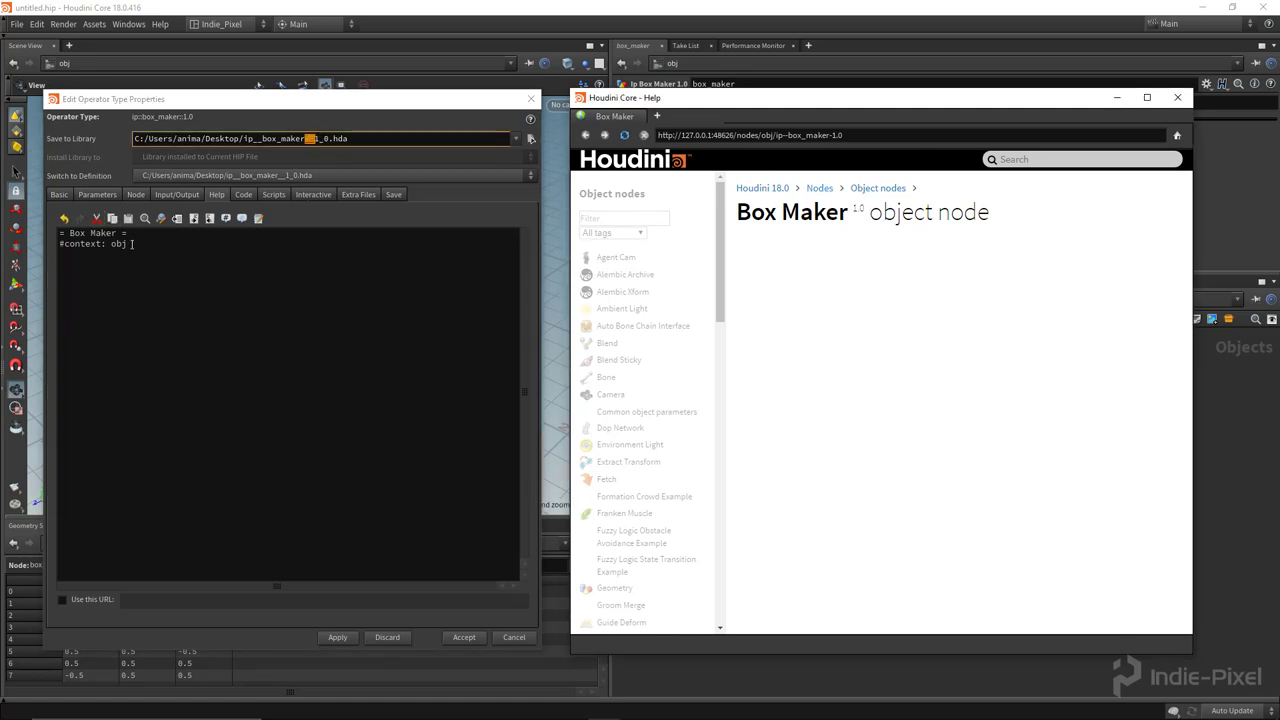
{"action": "left_click_drag", "start_coordinate": [127, 245], "coordinate": [54, 255]}
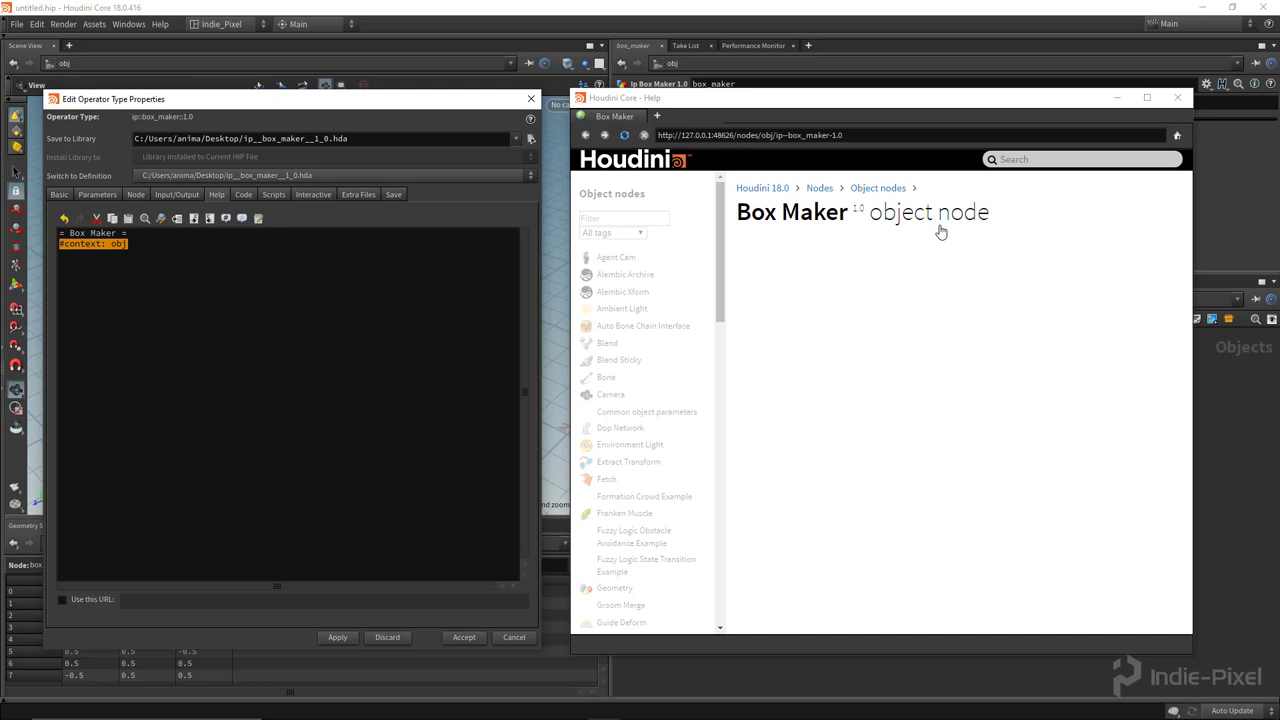
Step: Add the property line "#icon: opdef:.?" below the context line in the asset's help text
{"action": "left_click", "coordinate": [132, 257]}
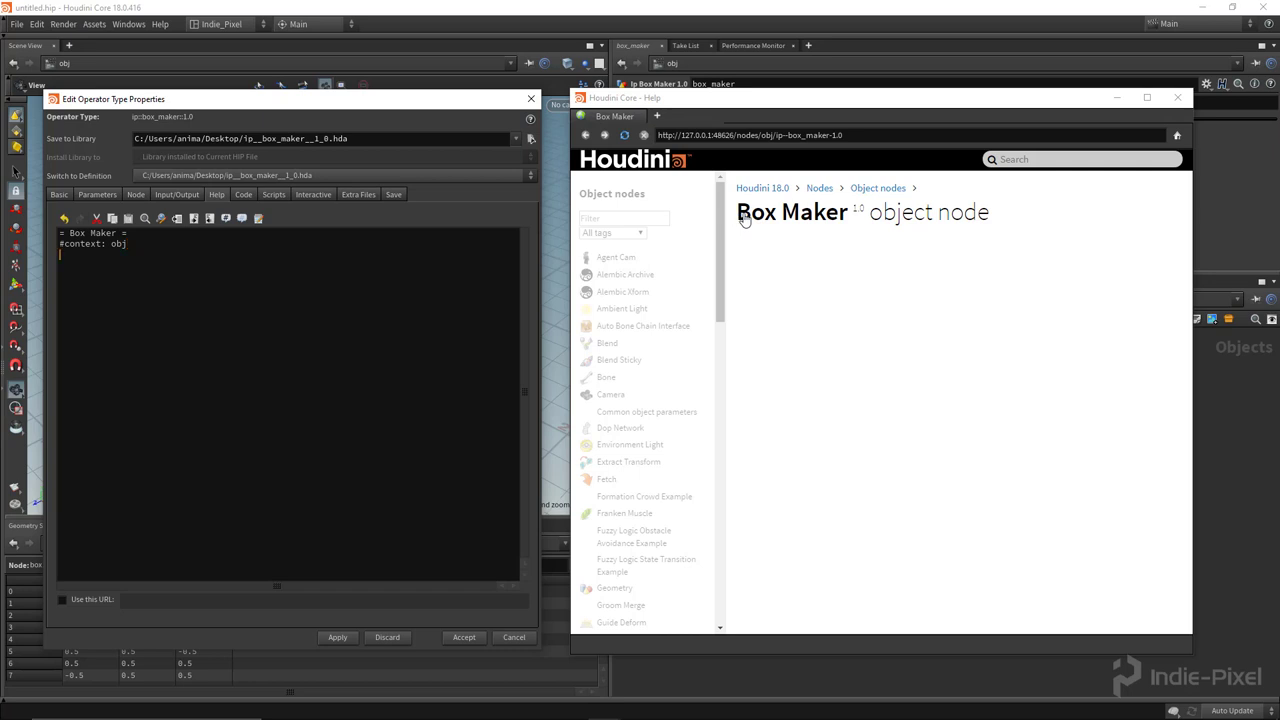
{"action": "type", "text": "#icon:"}
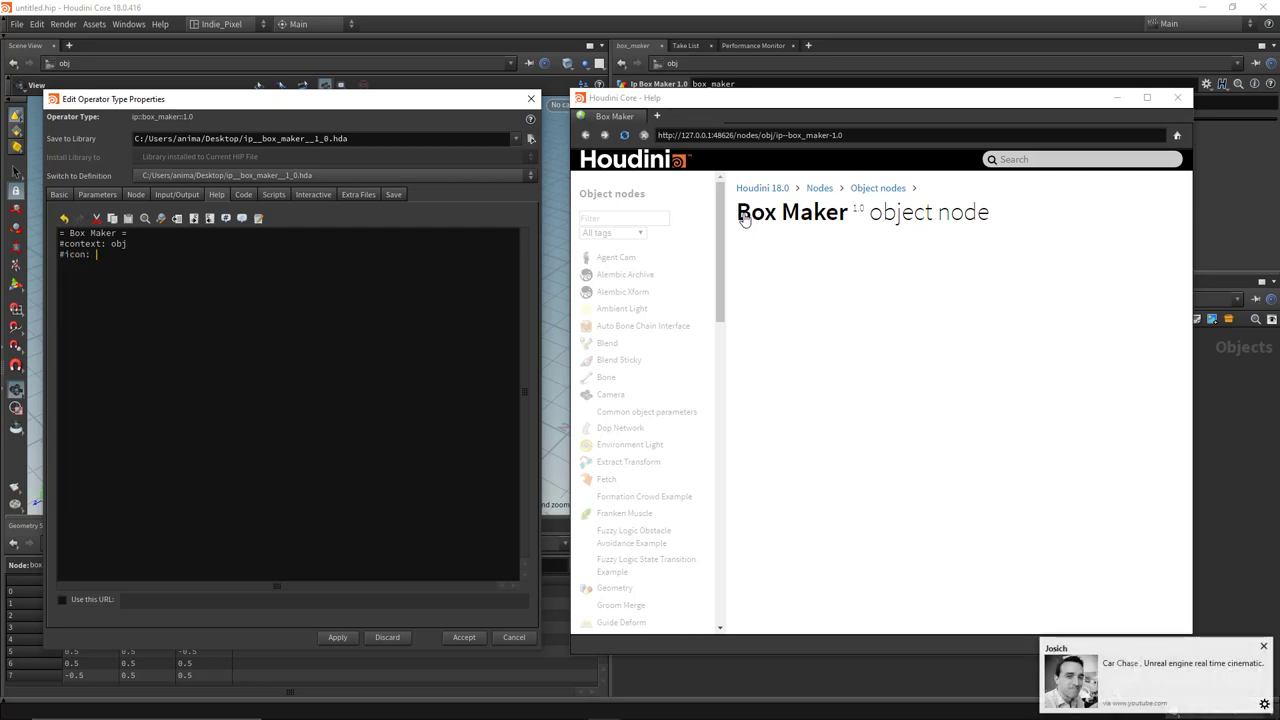
{"action": "left_click", "coordinate": [1263, 647]}
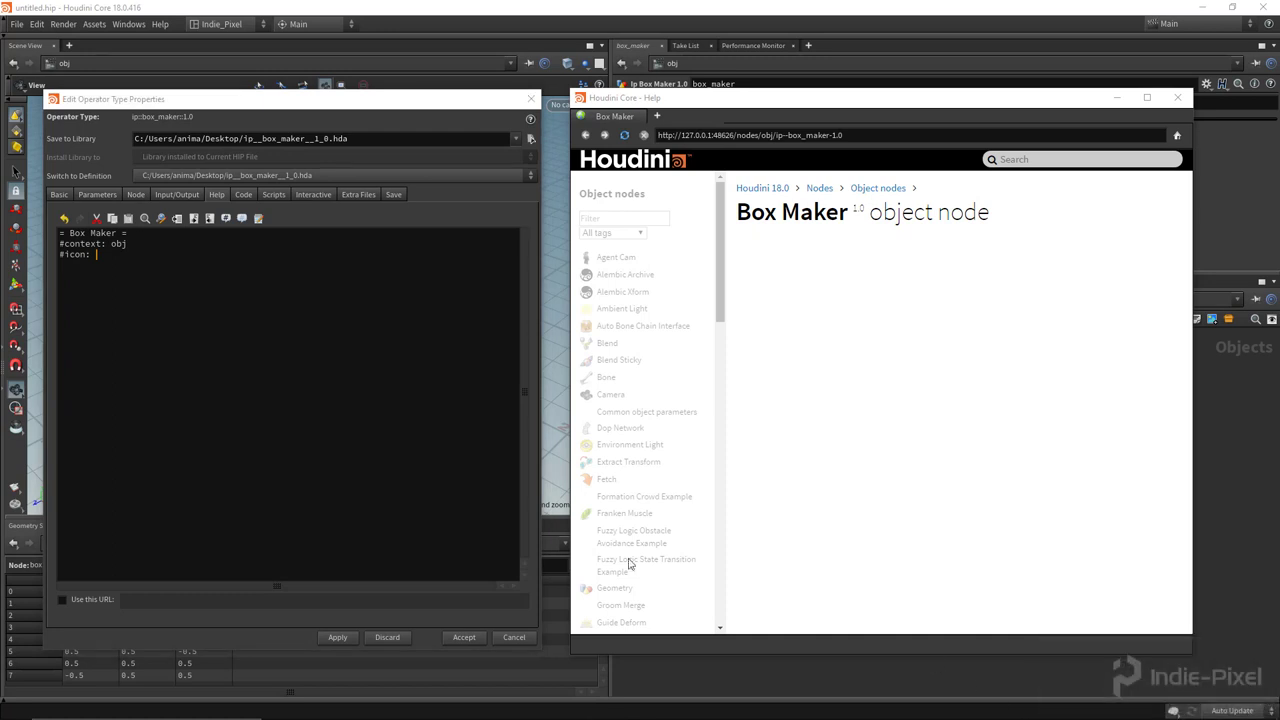
{"action": "left_click", "coordinate": [174, 311]}
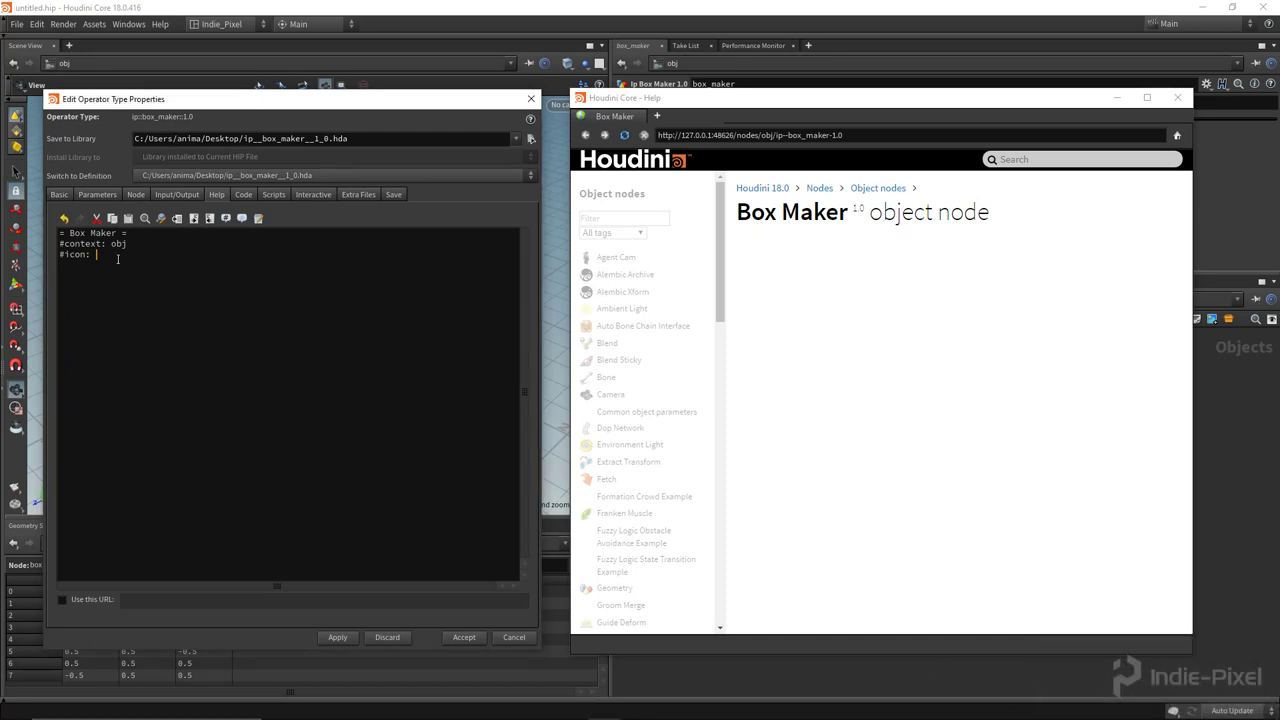
{"action": "type", "text": "opdef:.?"}
{"action": "left_click_drag", "start_coordinate": [292, 99], "coordinate": [307, 85]}
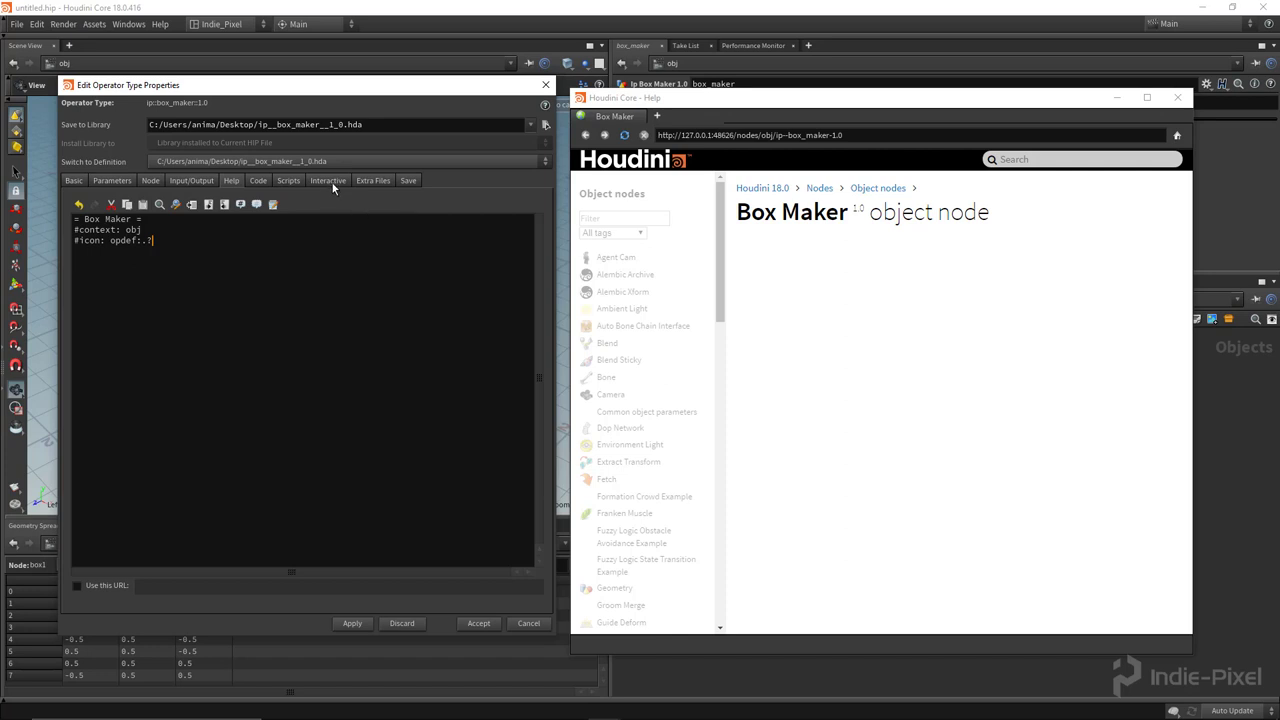
Step: Embed box-outline-filled.png from the Desktop folder in the asset as an extra file
{"action": "left_click", "coordinate": [371, 180]}
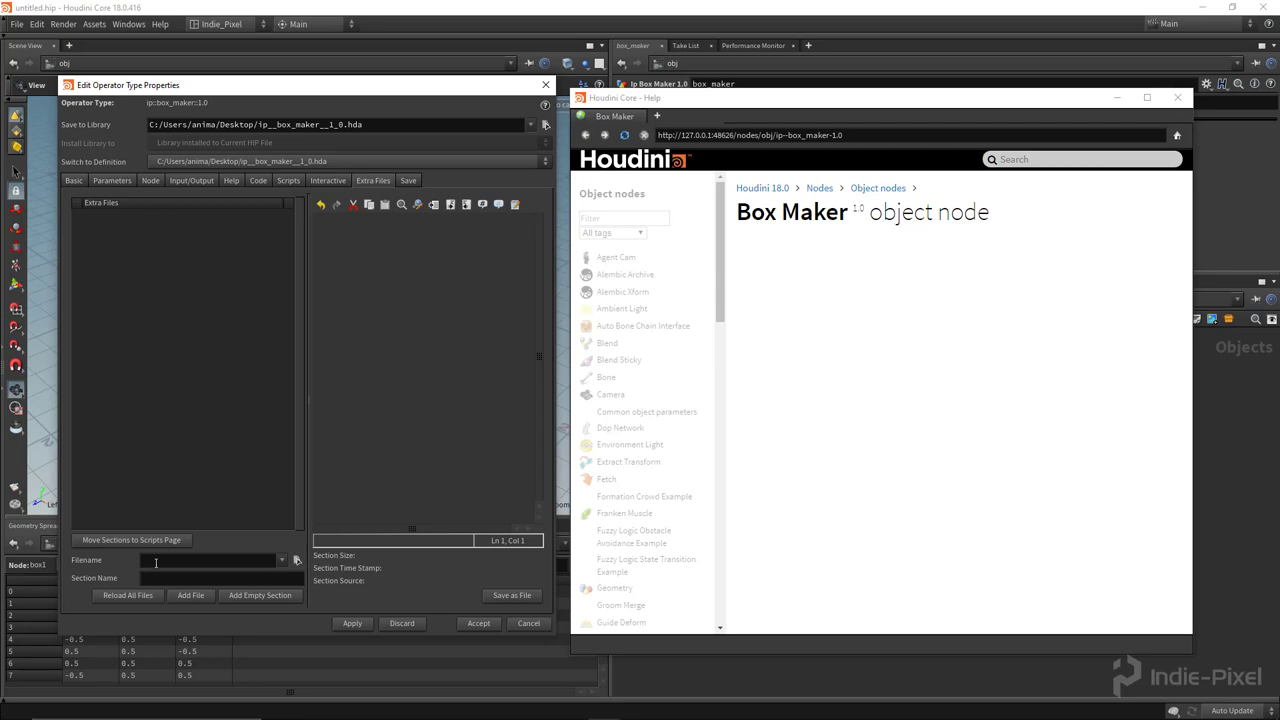
{"action": "left_click", "coordinate": [296, 560]}
{"action": "left_click_drag", "start_coordinate": [597, 341], "coordinate": [540, 288]}
{"action": "left_click", "coordinate": [549, 460]}
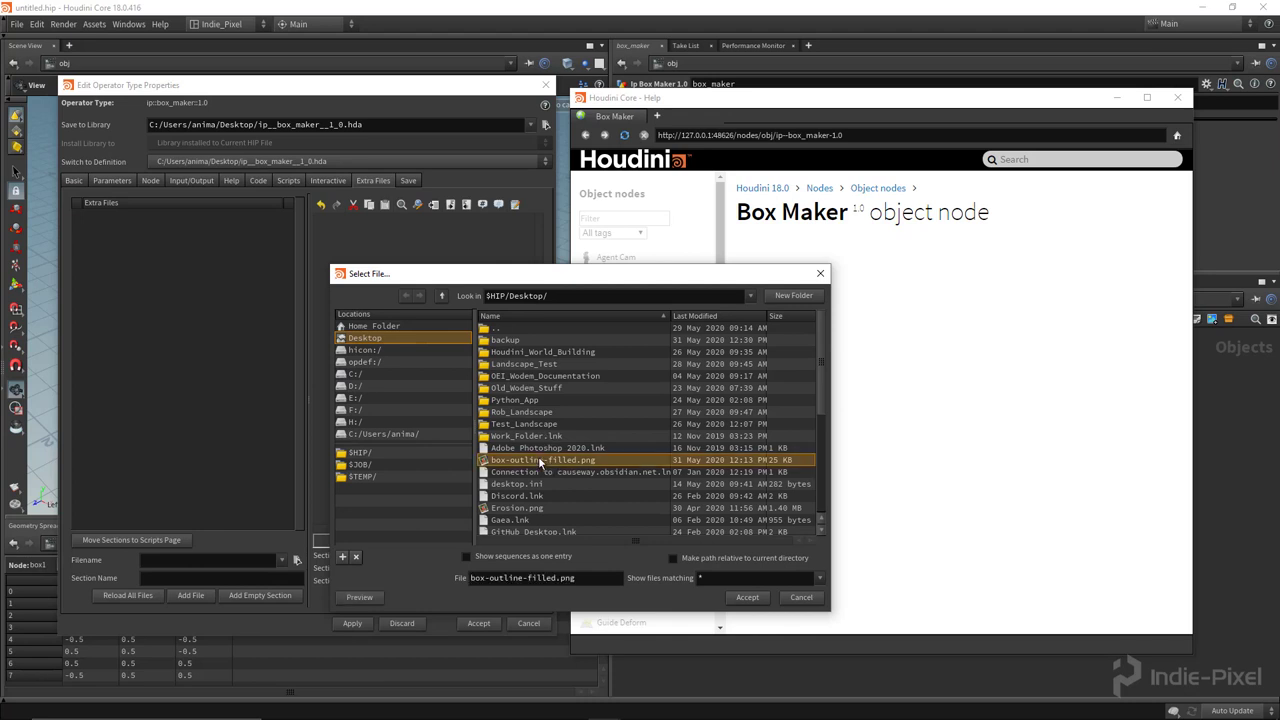
{"action": "left_click", "coordinate": [747, 597]}
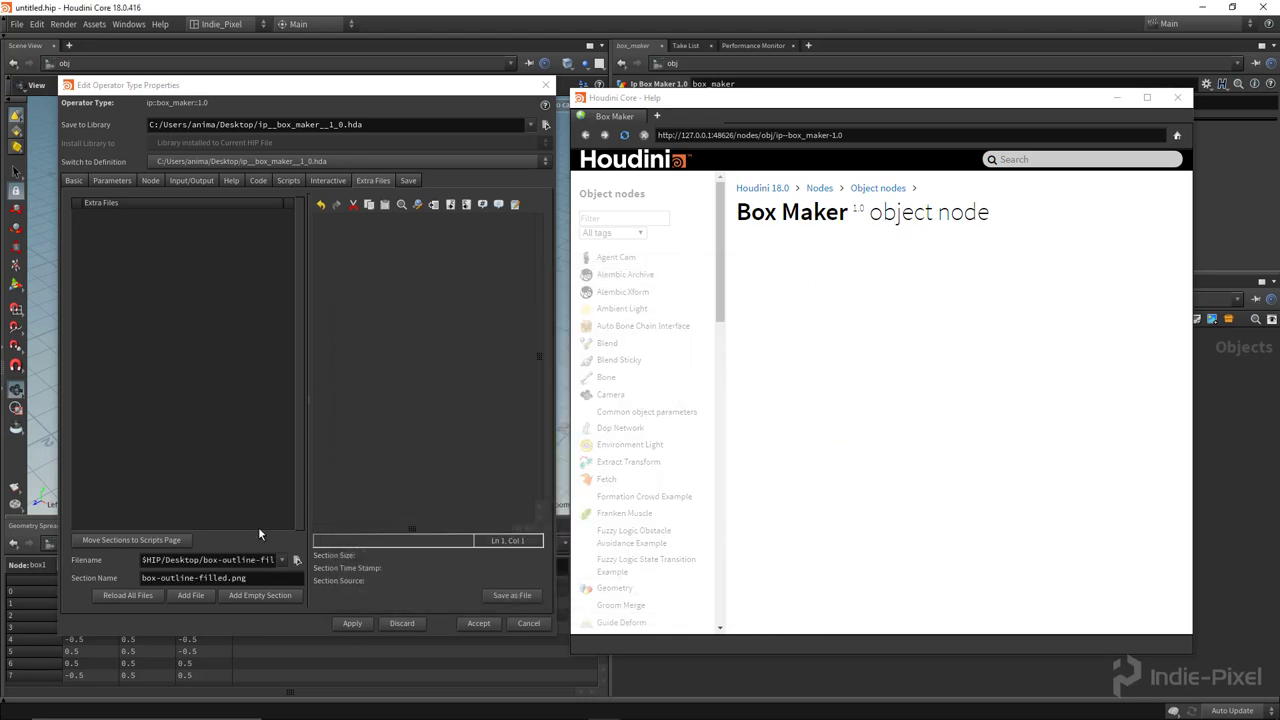
{"action": "left_click", "coordinate": [193, 596]}
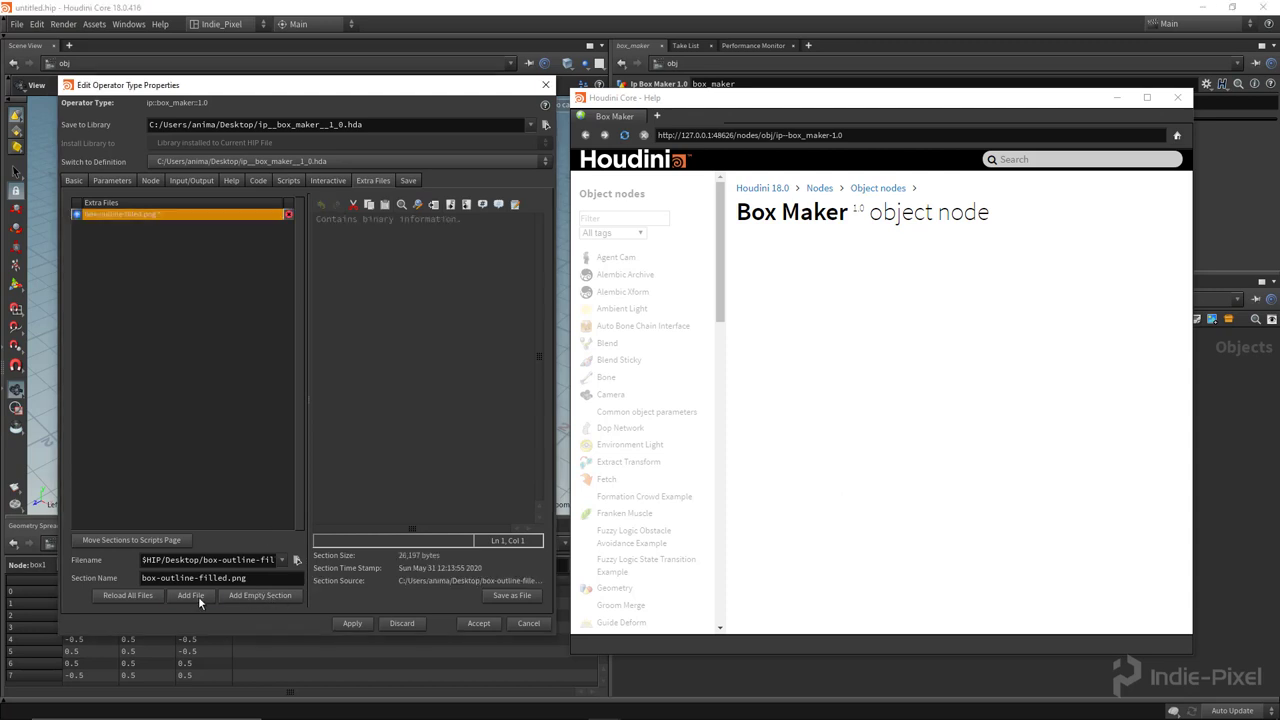
Step: Copy the embedded image's section name, complete the help line as "#icon: opdef:.?box-outline-filled.png", apply it and refresh the help page
{"action": "double_click", "coordinate": [145, 215]}
{"action": "key", "text": "ctrl+c"}
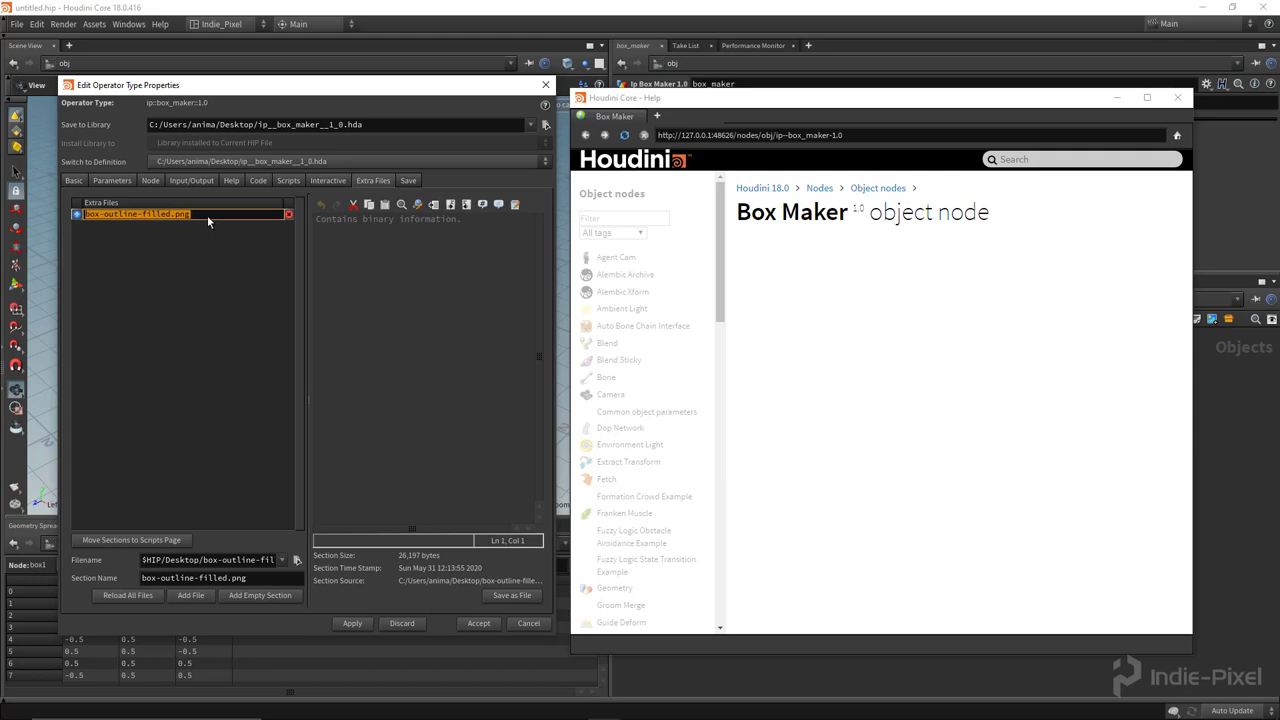
{"action": "key", "text": "Return"}
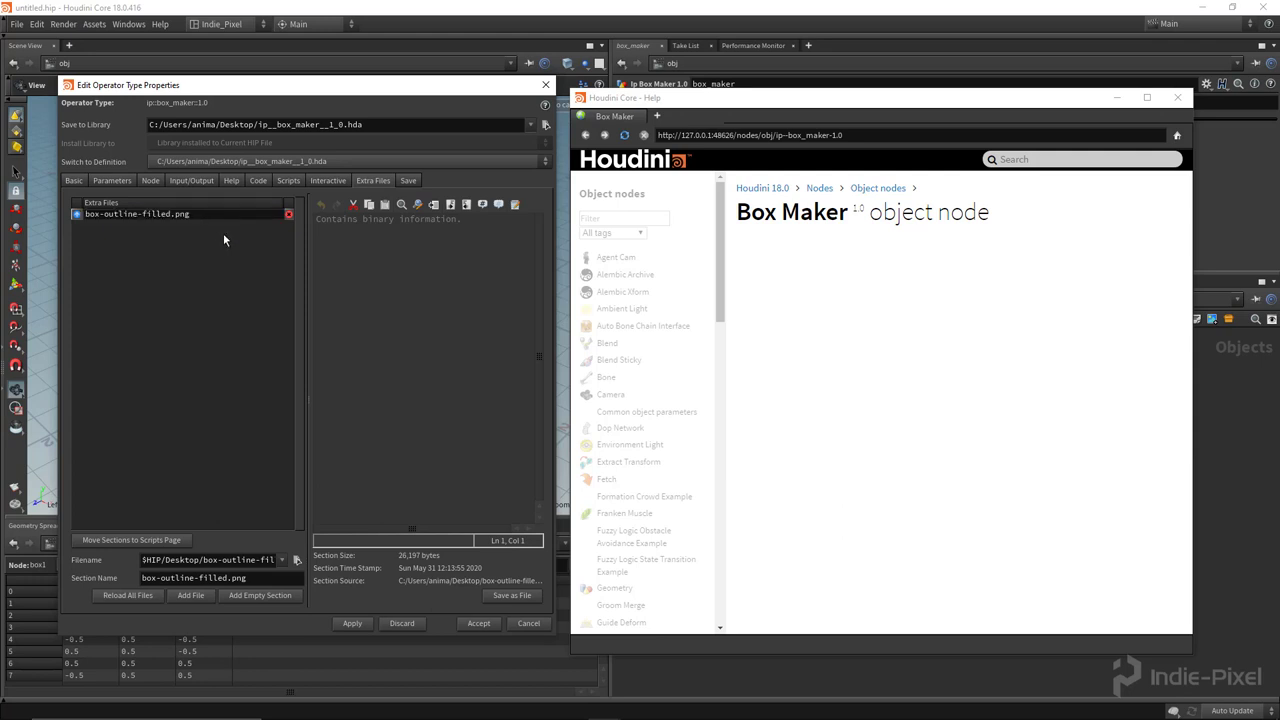
{"action": "left_click", "coordinate": [233, 181]}
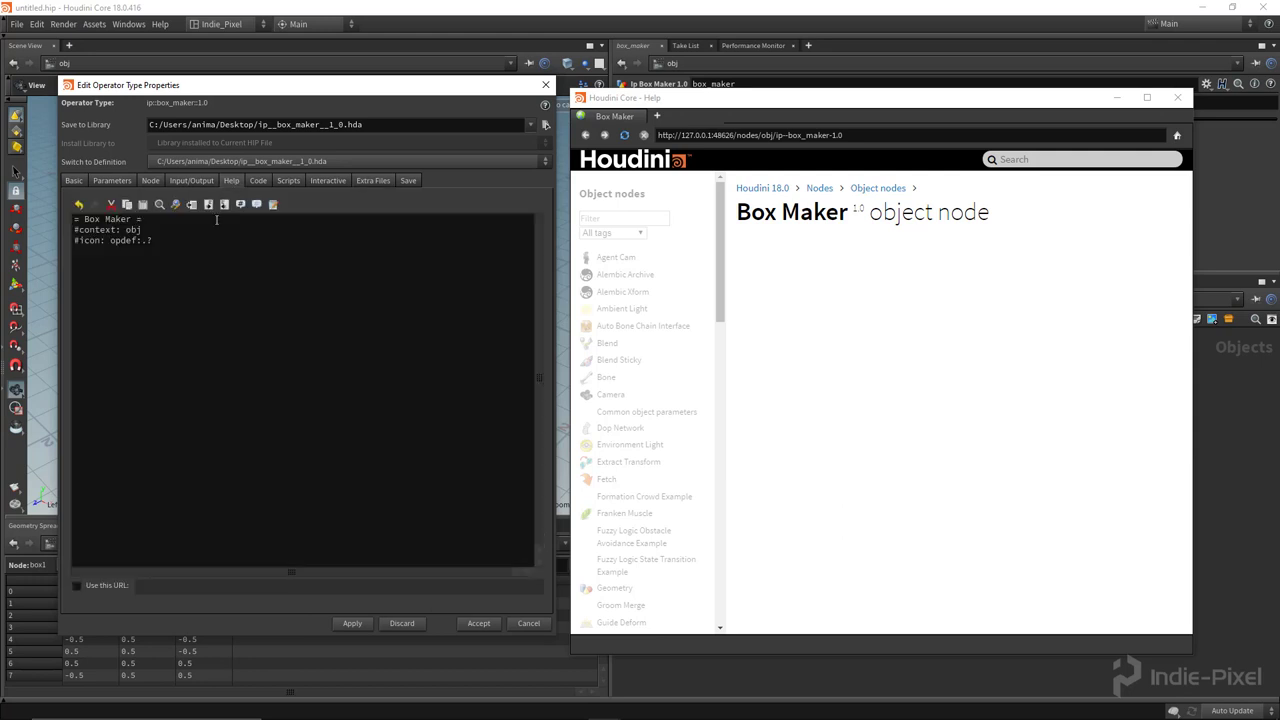
{"action": "key", "text": "ctrl+v"}
{"action": "left_click", "coordinate": [352, 623]}
{"action": "left_click", "coordinate": [623, 134]}
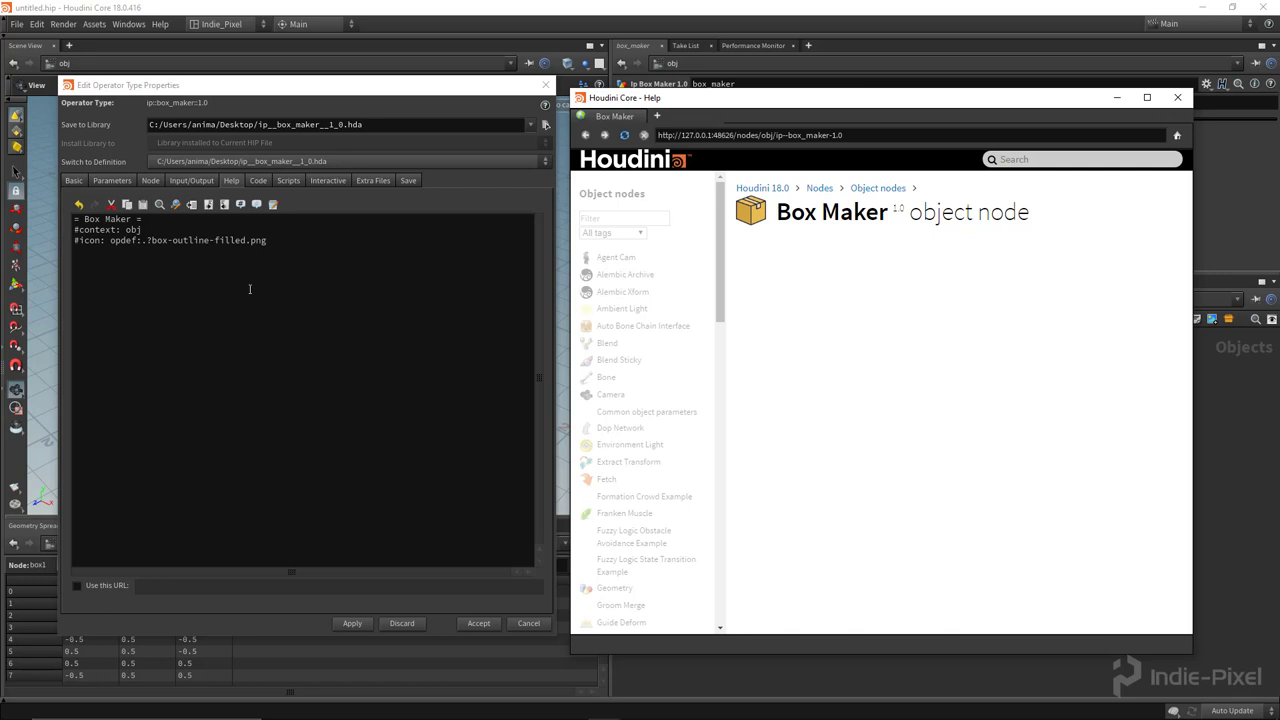
Step: Copy the path "opdef:.?box-outline-filled.png" from the help text's icon line and check the box_maker node's icon in the network
{"action": "left_click_drag", "start_coordinate": [268, 240], "coordinate": [110, 245]}
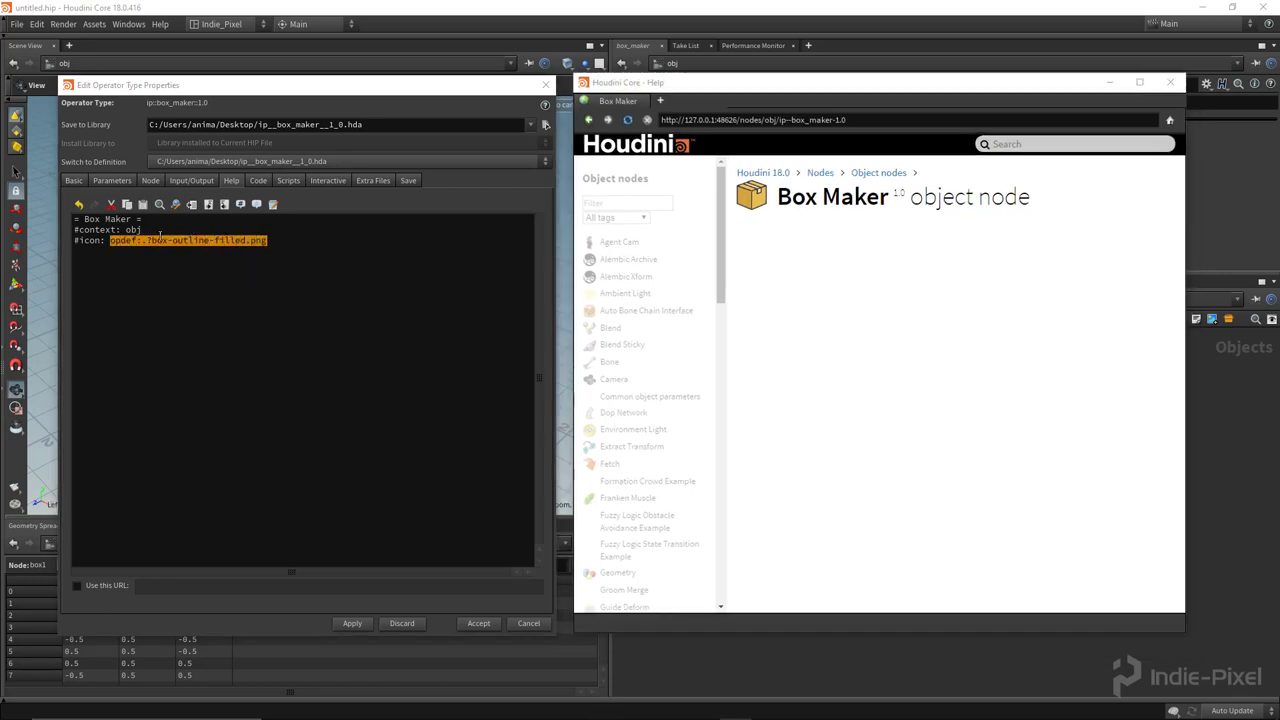
{"action": "left_click", "coordinate": [273, 241]}
{"action": "left_click_drag", "start_coordinate": [273, 241], "coordinate": [110, 242]}
{"action": "key", "text": "ctrl+c"}
{"action": "left_click_drag", "start_coordinate": [1010, 86], "coordinate": [558, 113]}
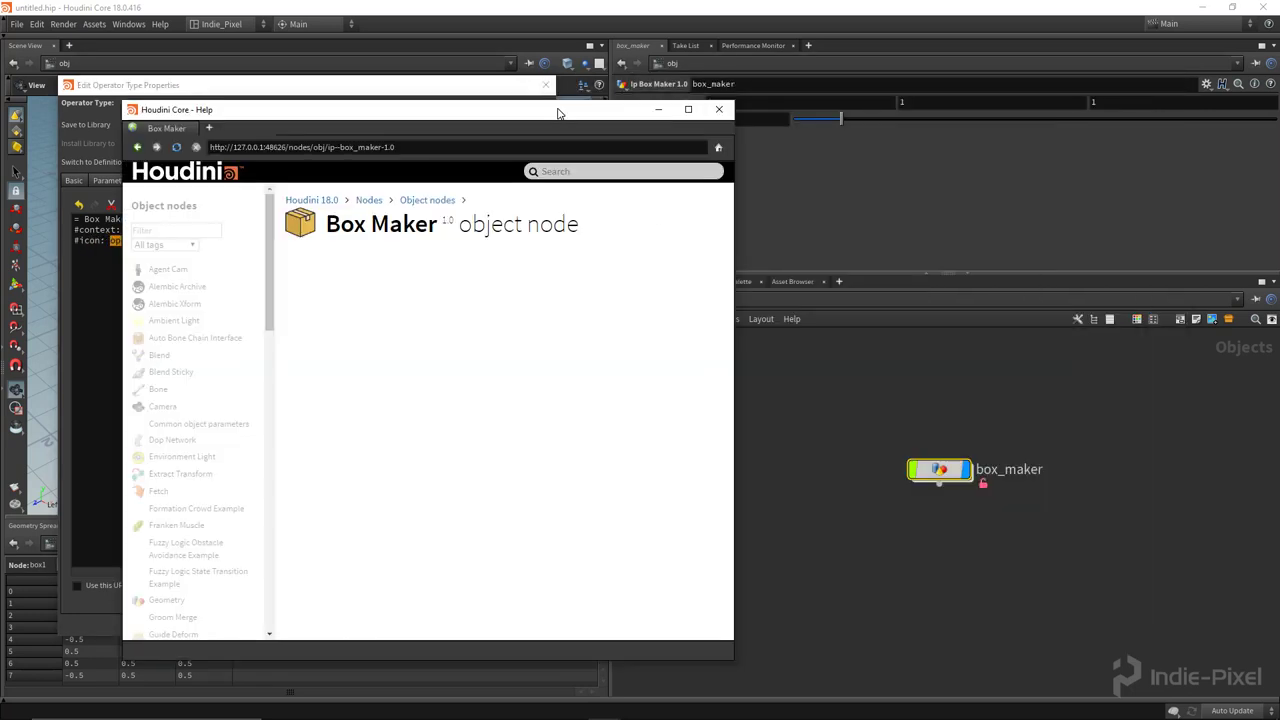
{"action": "mouse_move", "coordinate": [938, 480]}
{"action": "left_click_drag", "start_coordinate": [396, 112], "coordinate": [843, 93]}
Step: Replace the asset's basic icon setting with the copied path "opdef:.?box-outline-filled.png"
{"action": "left_click", "coordinate": [78, 181]}
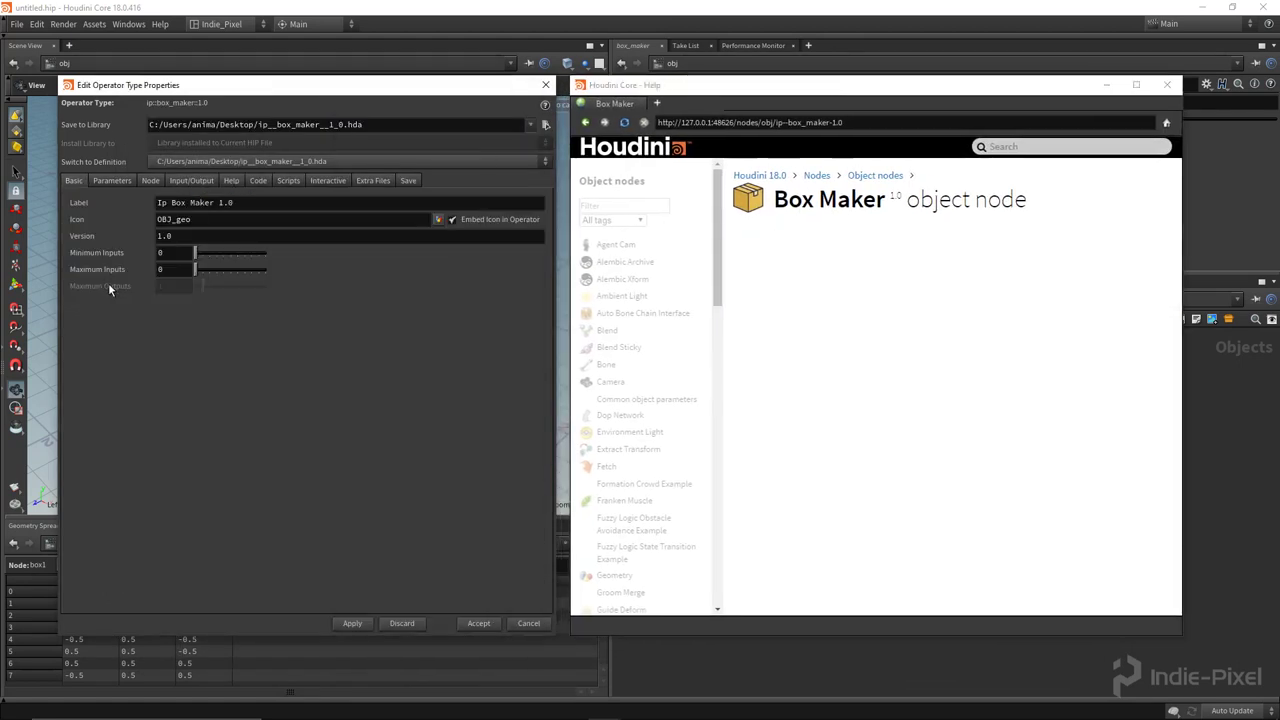
{"action": "left_click", "coordinate": [265, 219]}
{"action": "key", "text": "BackSpace"}
{"action": "key", "text": "BackSpace"}
{"action": "key", "text": "BackSpace"}
{"action": "key", "text": "BackSpace"}
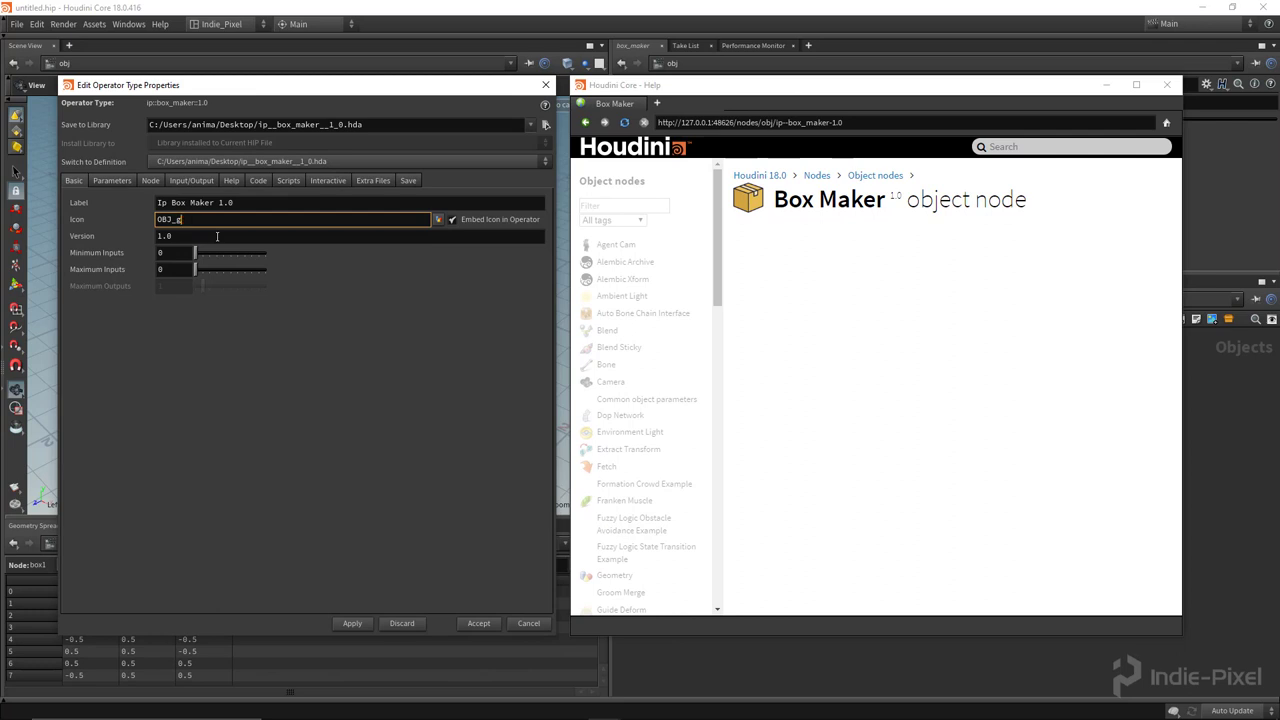
{"action": "key", "text": "BackSpace"}
{"action": "key", "text": "BackSpace"}
{"action": "key", "text": "BackSpace"}
{"action": "key", "text": "ctrl+v"}
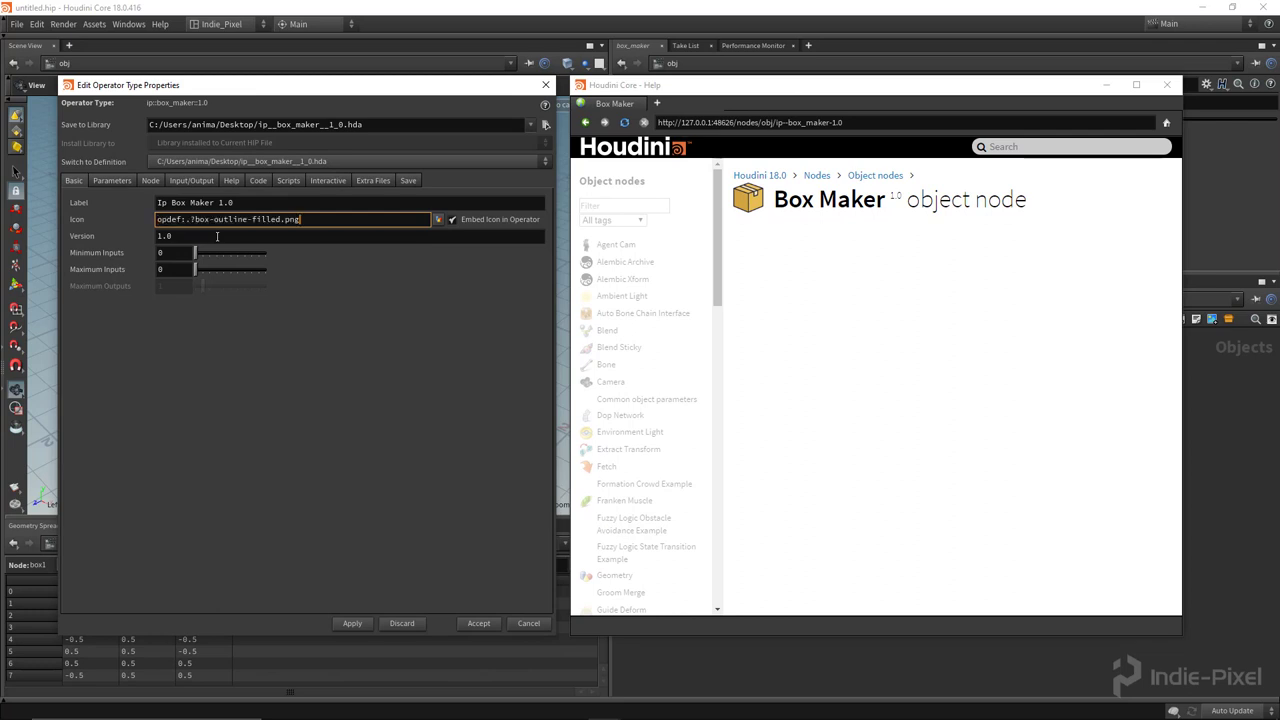
Step: Try the full icon path "opdef:/Ip_Object/Box_Maker_1.0?box-outline-filled.png" for the asset and apply it
{"action": "left_click", "coordinate": [189, 220]}
{"action": "key", "text": "BackSpace"}
{"action": "type", "text": "/Ip"}
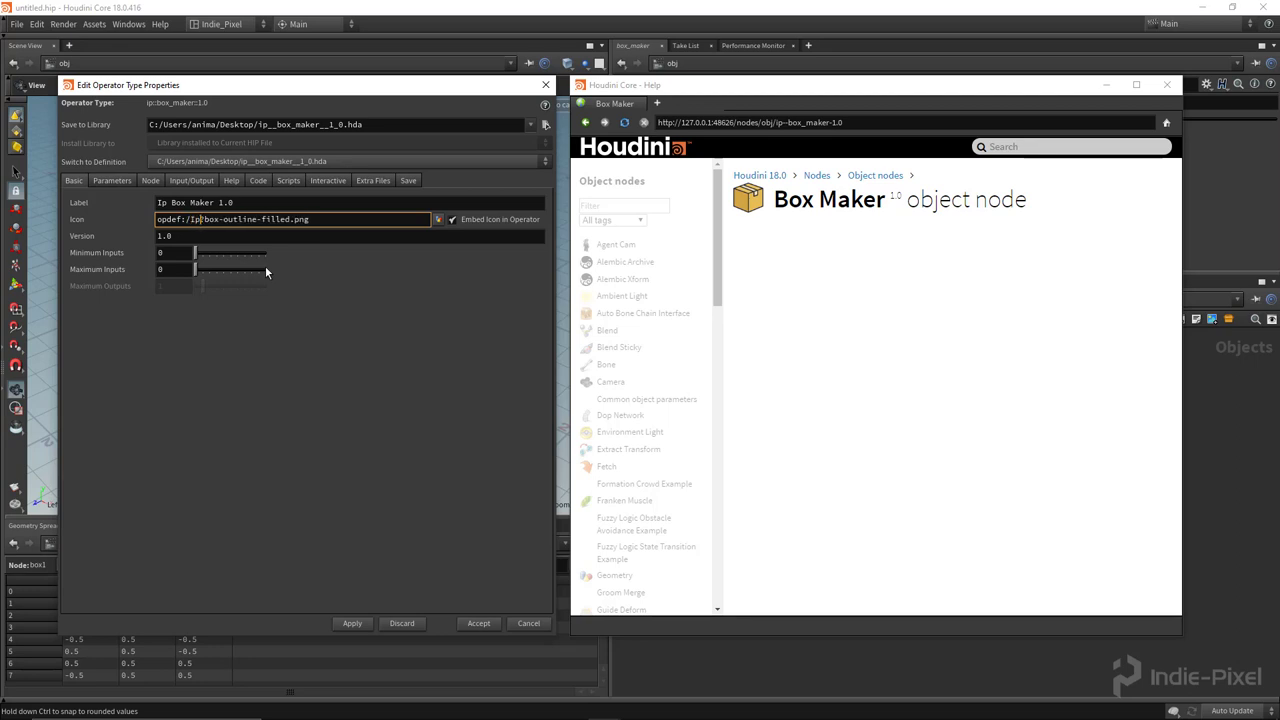
{"action": "type", "text": "_Object/"}
{"action": "type", "text": "Box_Maker_1.0"}
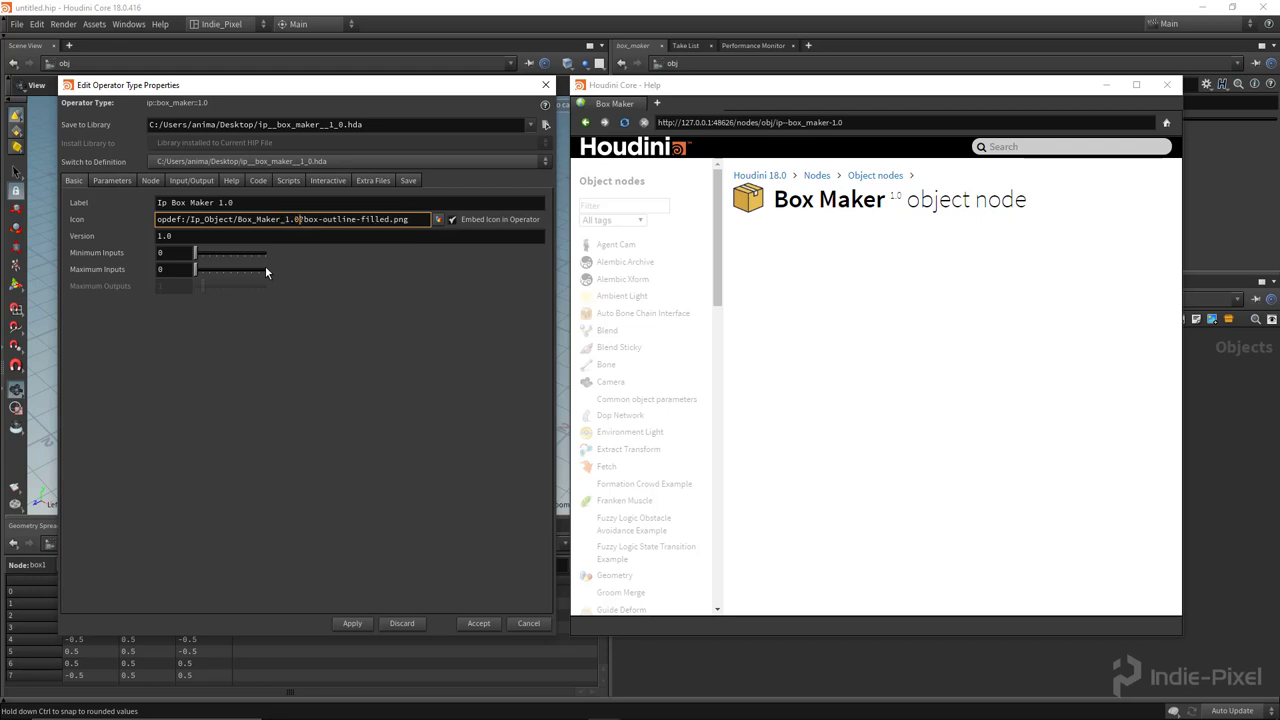
{"action": "left_click", "coordinate": [352, 624]}
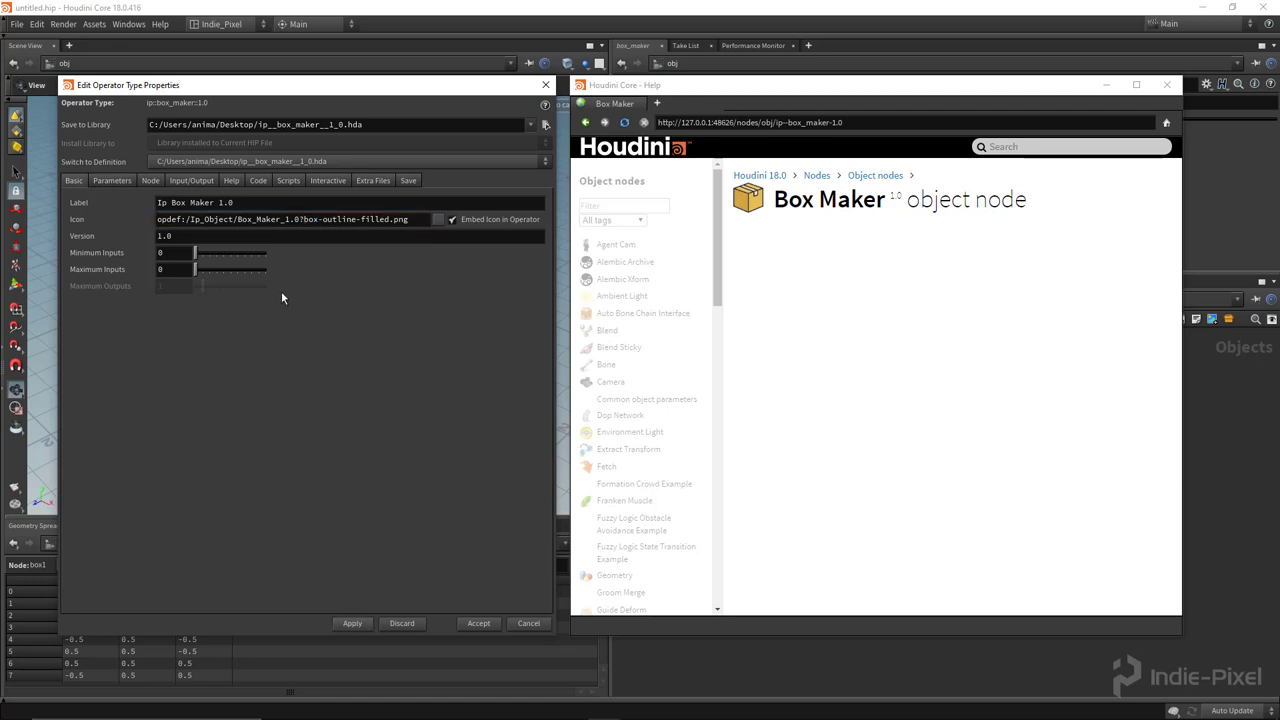
Step: Try double-colon separators in the icon path, as "opdef:/Ip::Object/Box_Maker::1.0?box-outline-filled.png", and apply it
{"action": "left_click", "coordinate": [200, 221]}
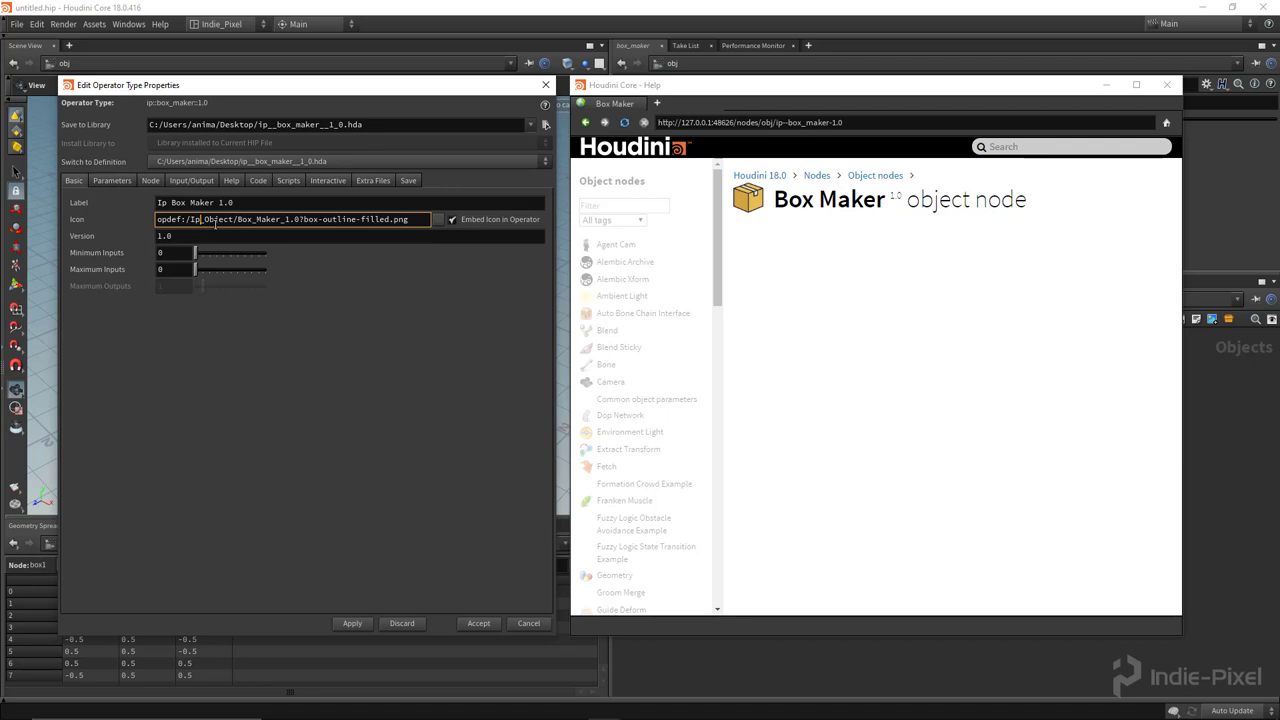
{"action": "key", "text": "Delete"}
{"action": "type", "text": "::"}
{"action": "left_click", "coordinate": [289, 221]}
{"action": "key", "text": "BackSpace"}
{"action": "type", "text": "::"}
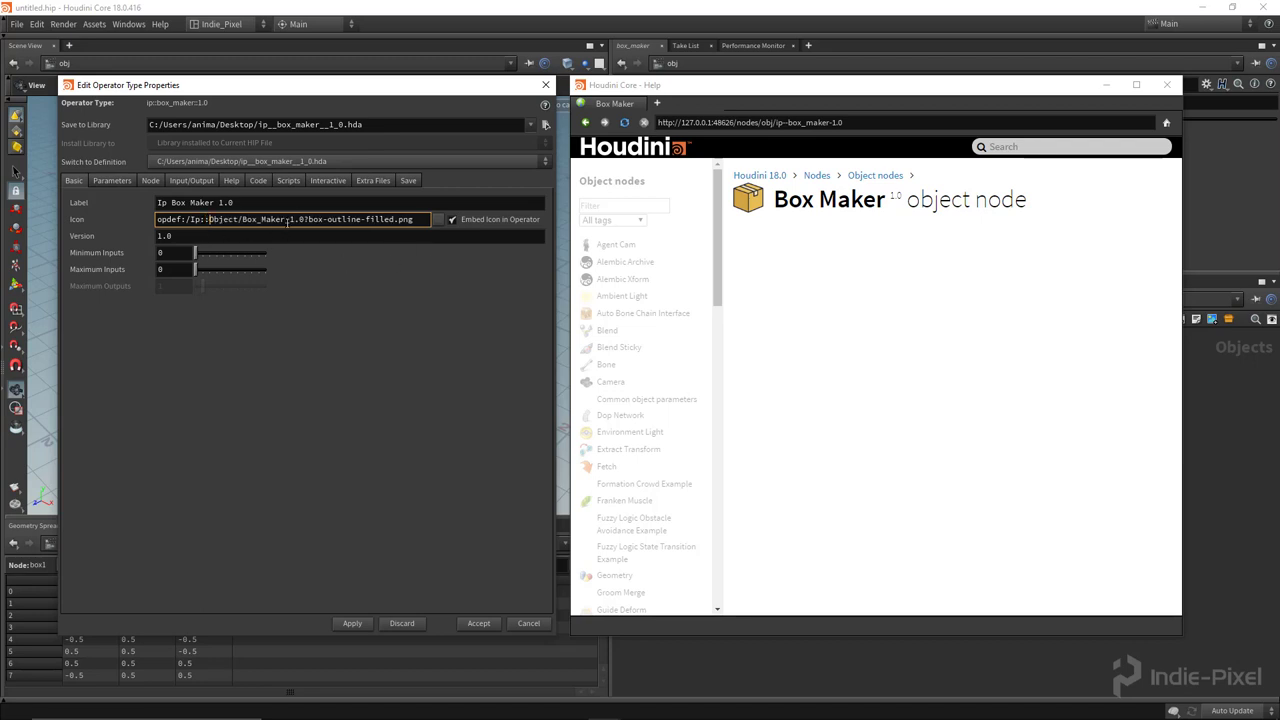
{"action": "left_click", "coordinate": [289, 221]}
{"action": "key", "text": "BackSpace"}
{"action": "type", "text": "::"}
{"action": "left_click", "coordinate": [354, 623]}
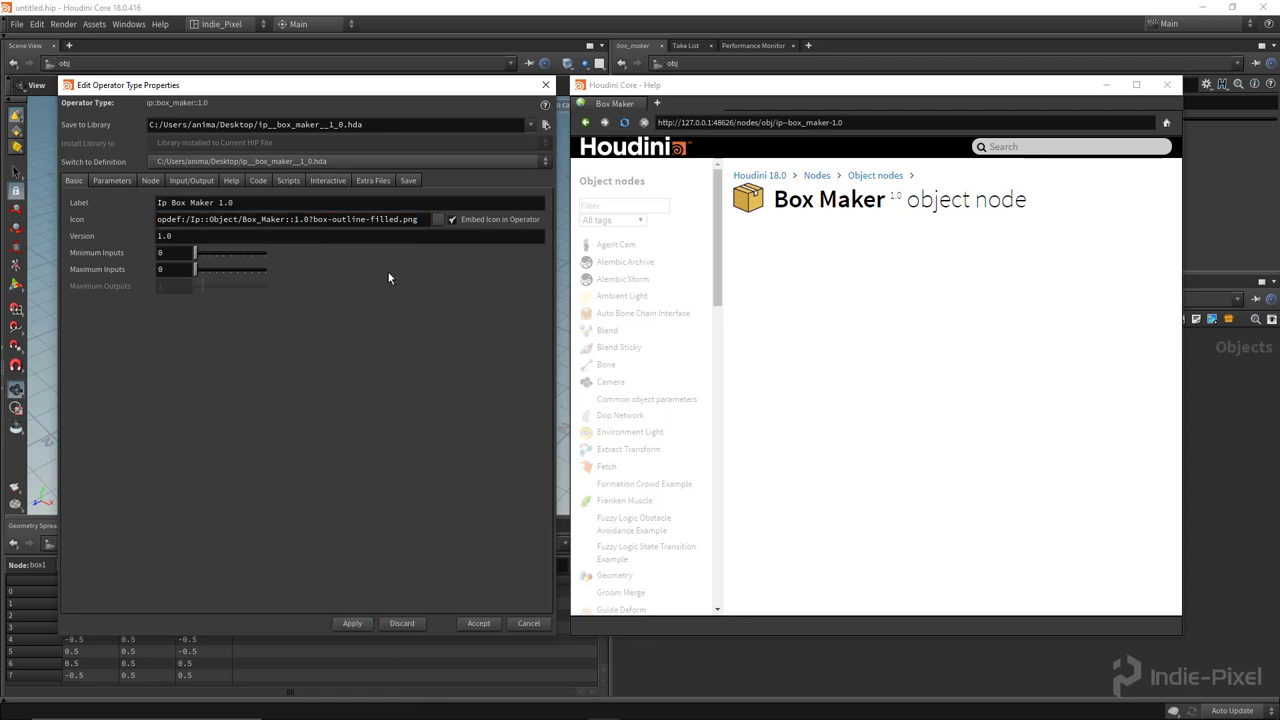
Step: Choose box-outline-filled.png from the Desktop folder as the asset's icon and accept the type properties
{"action": "left_click", "coordinate": [438, 220]}
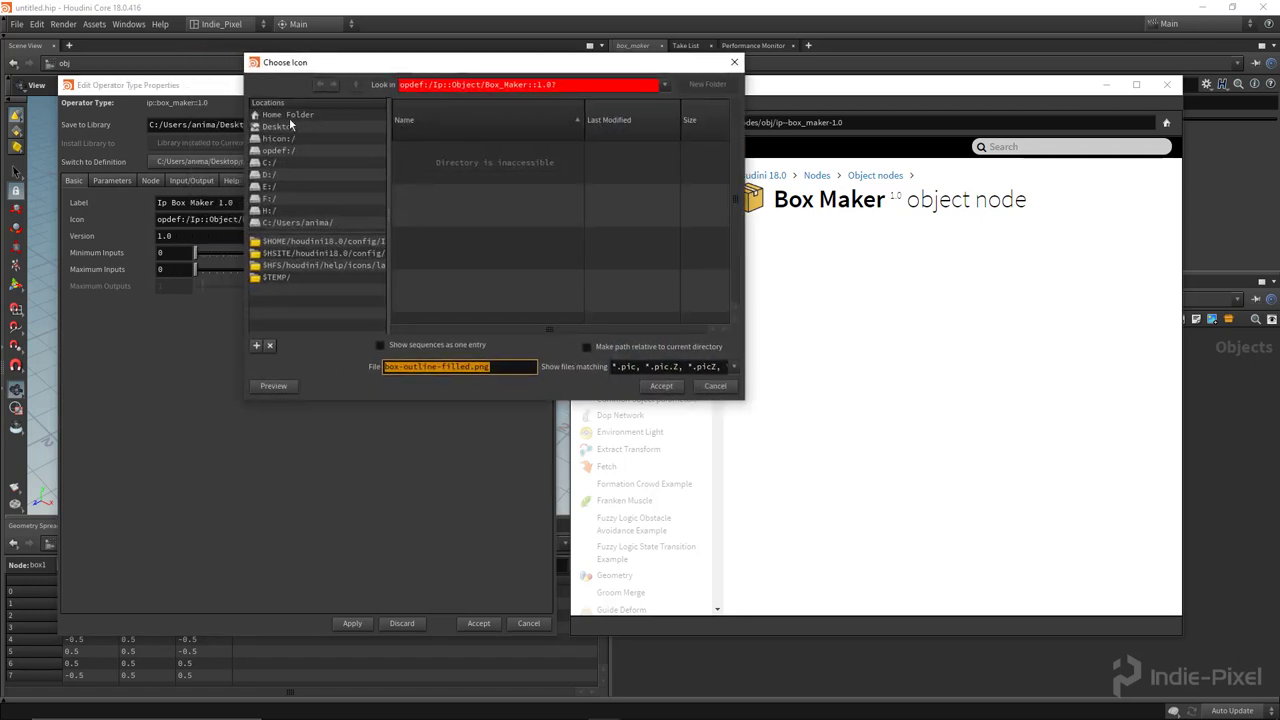
{"action": "left_click", "coordinate": [279, 126]}
{"action": "scroll", "coordinate": [422, 234], "scroll_direction": "down", "scroll_amount": 3}
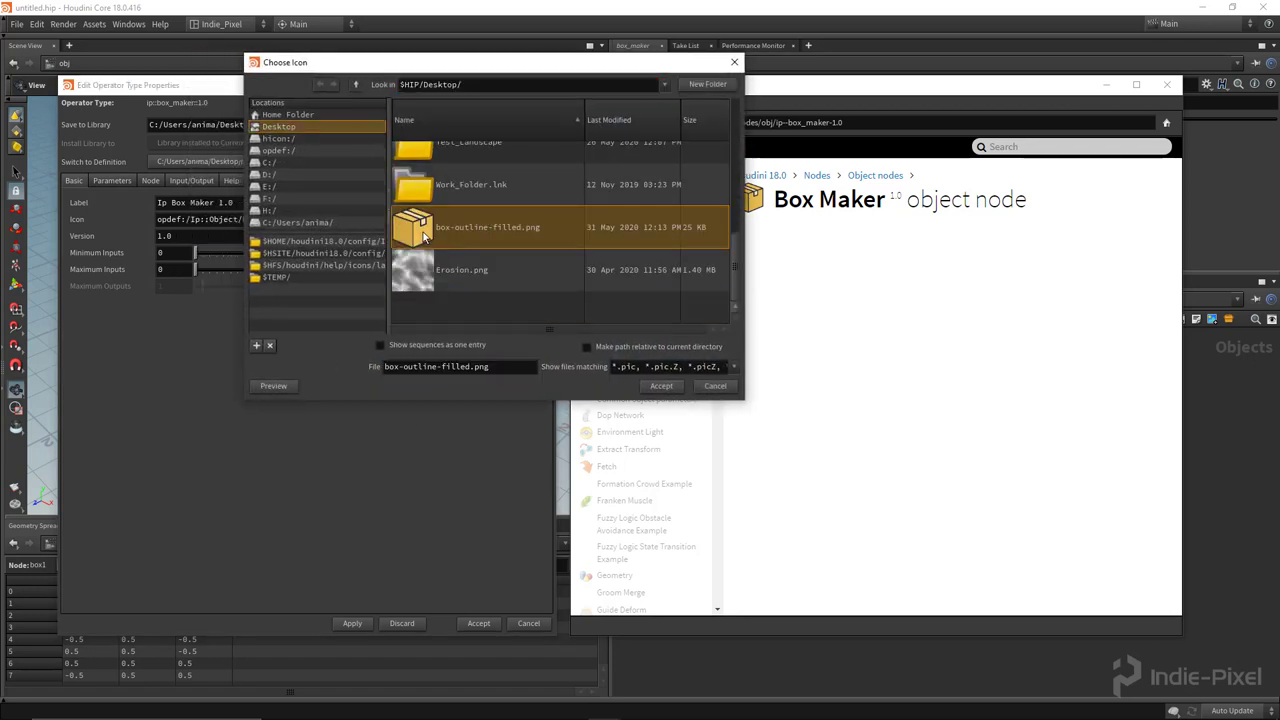
{"action": "left_click_drag", "start_coordinate": [400, 63], "coordinate": [693, 92]}
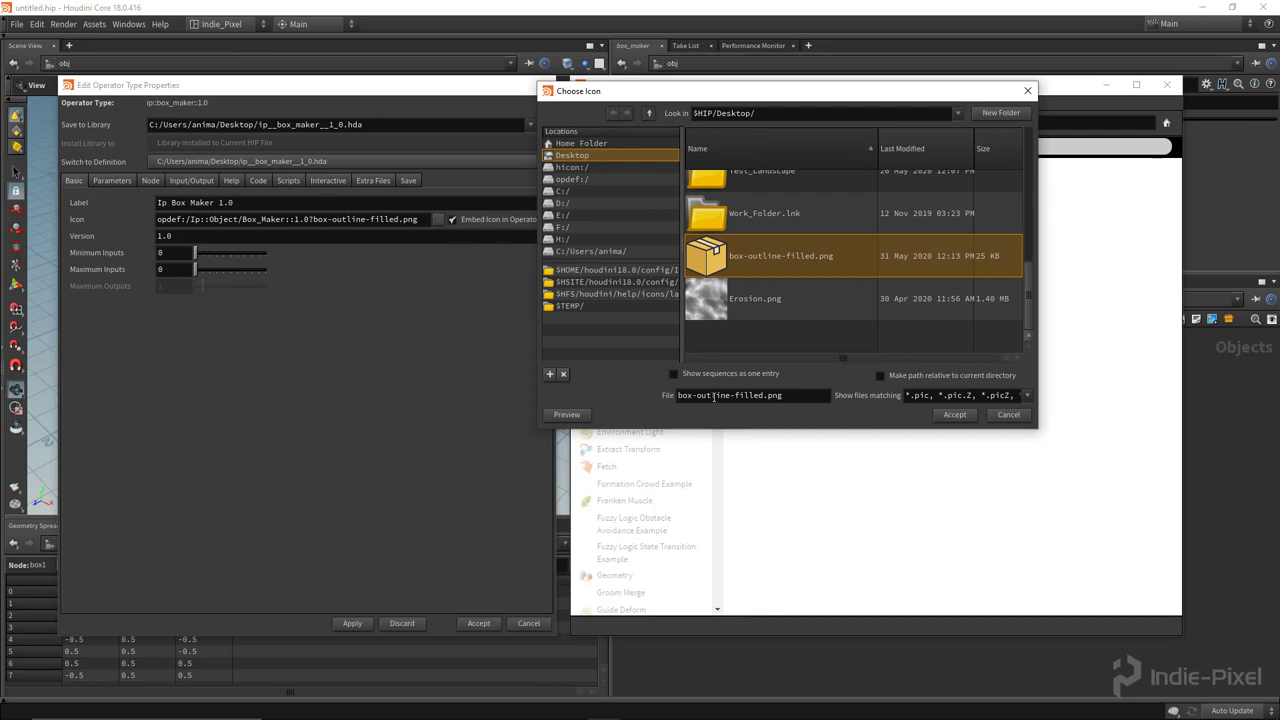
{"action": "left_click", "coordinate": [954, 414]}
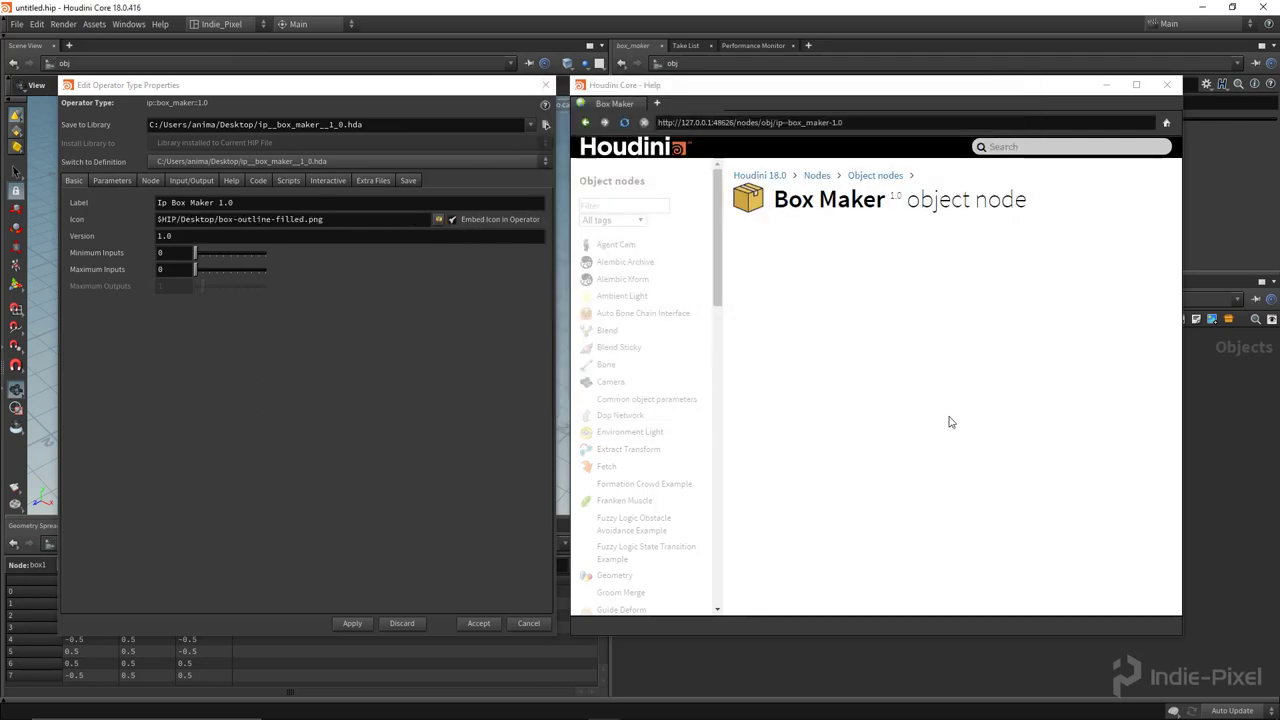
{"action": "left_click", "coordinate": [478, 623]}
Step: Reopen the box_maker node's type properties beside the help page and examine the namespace and version separators in its icon path
{"action": "left_click_drag", "start_coordinate": [1095, 84], "coordinate": [670, 75]}
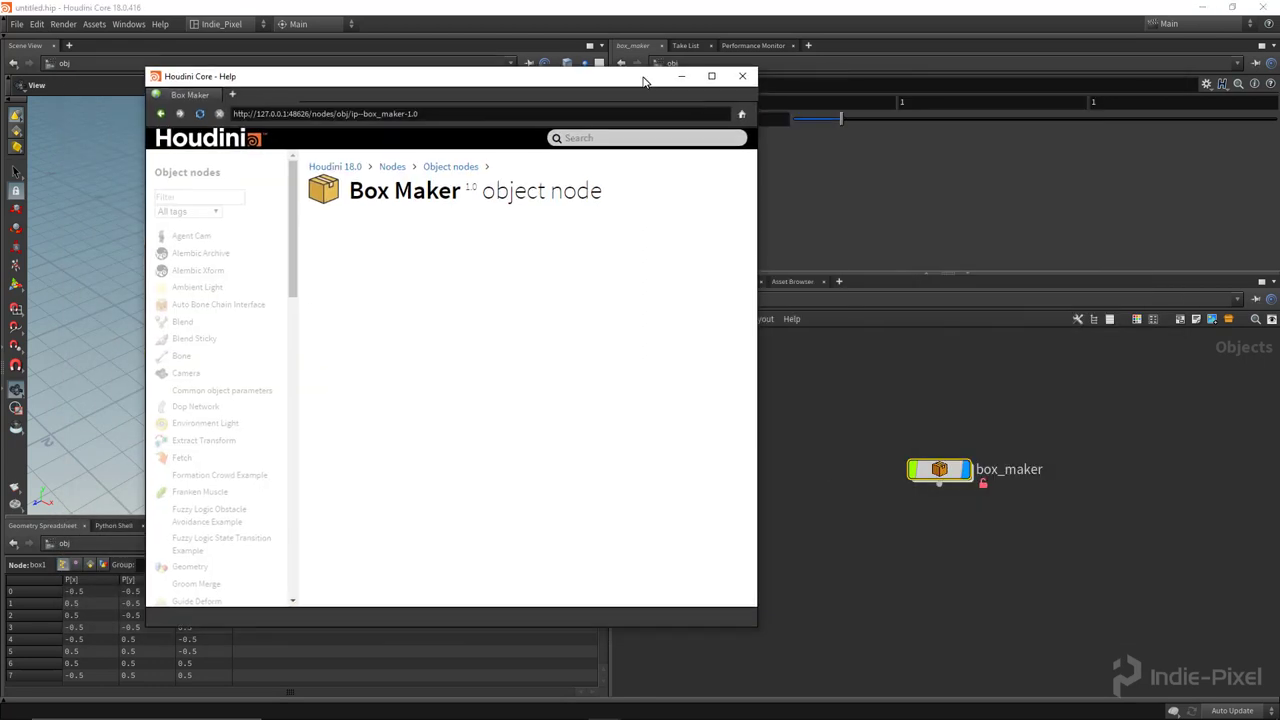
{"action": "right_click", "coordinate": [936, 476]}
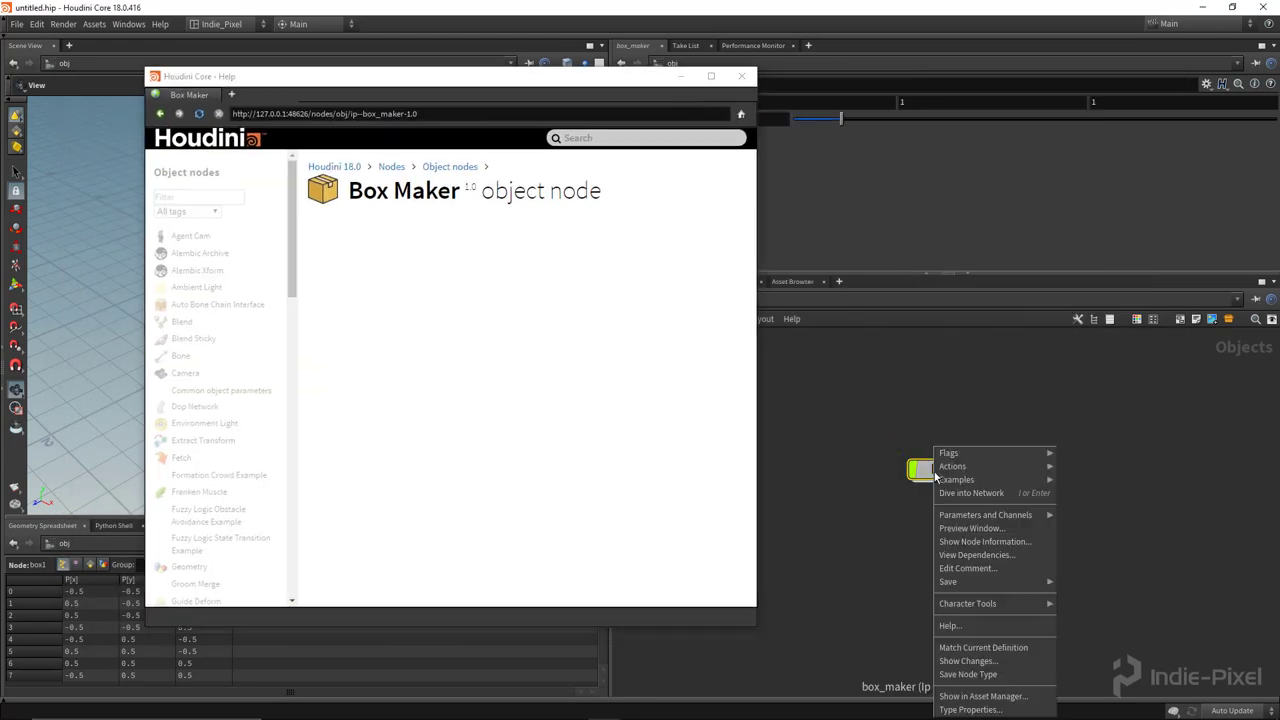
{"action": "left_click", "coordinate": [966, 710]}
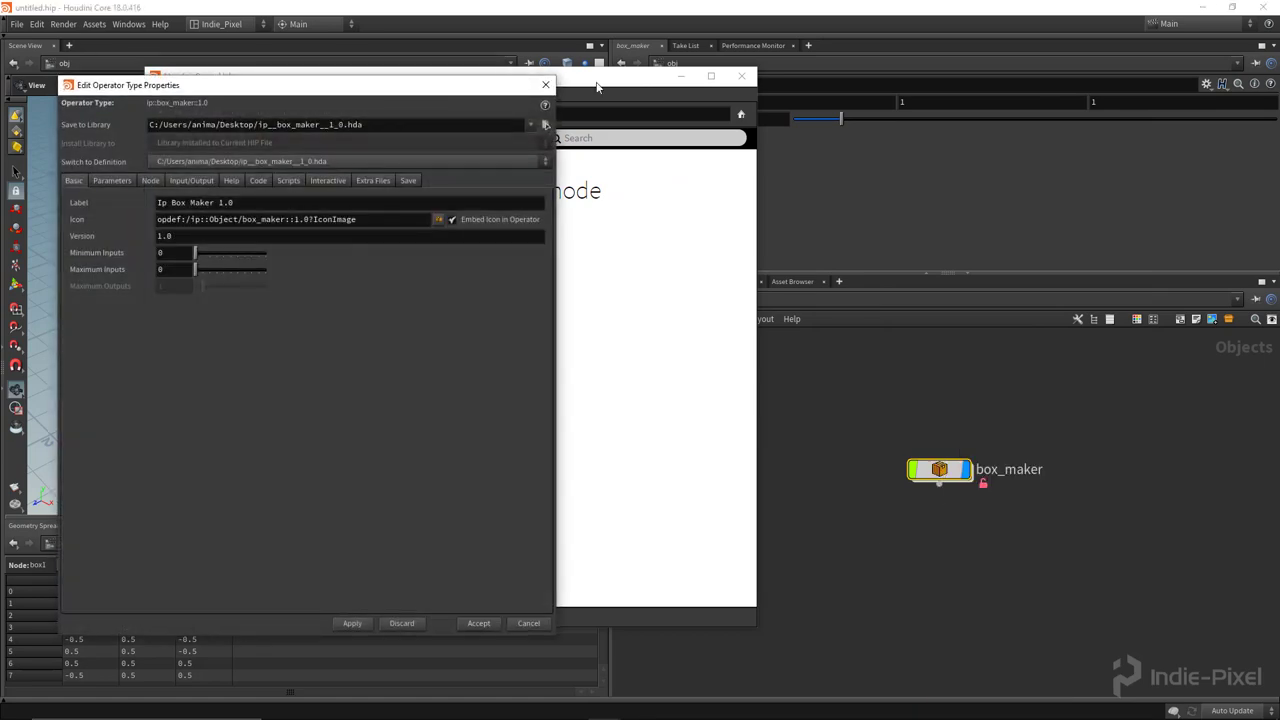
{"action": "left_click_drag", "start_coordinate": [600, 78], "coordinate": [1031, 85]}
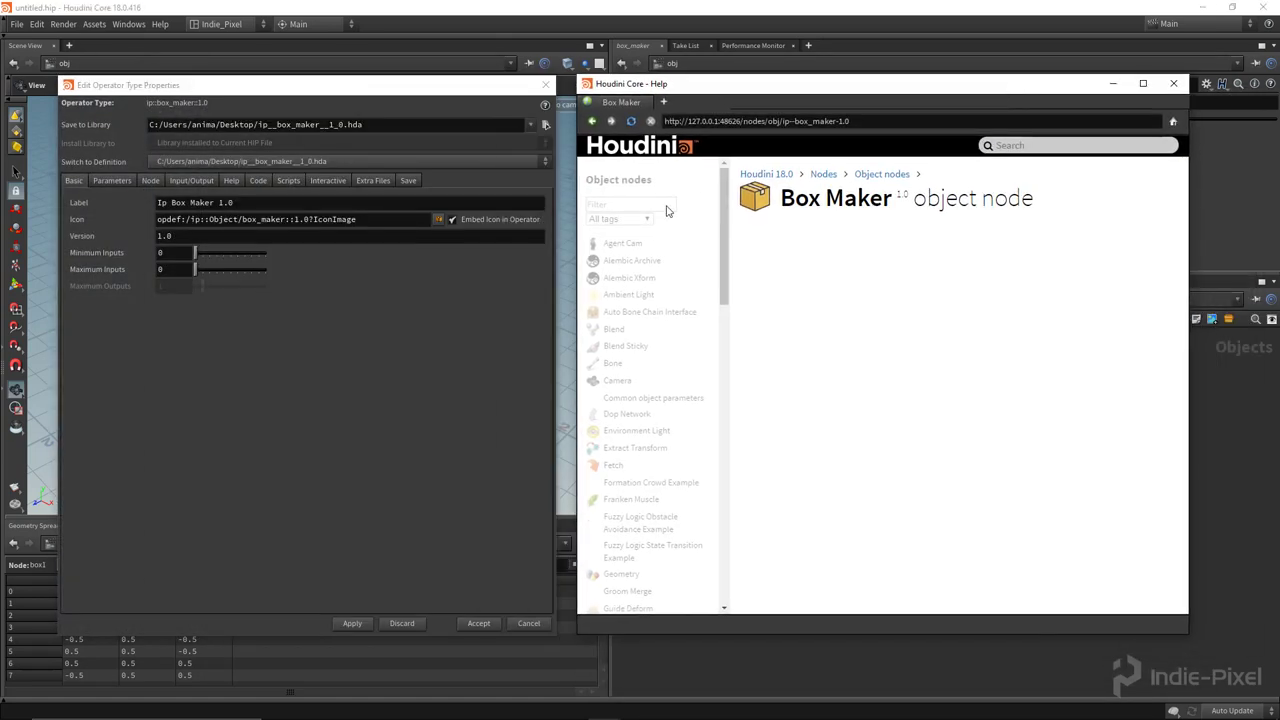
{"action": "left_click", "coordinate": [194, 219]}
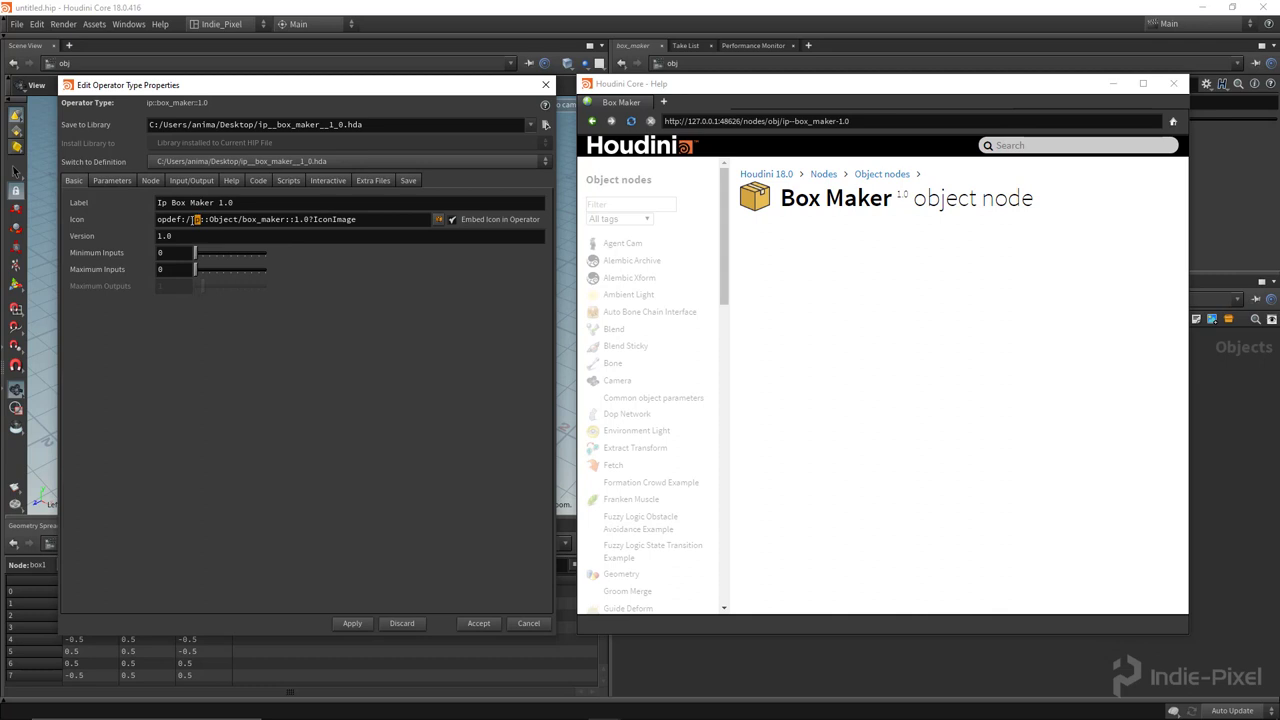
{"action": "double_click", "coordinate": [197, 219]}
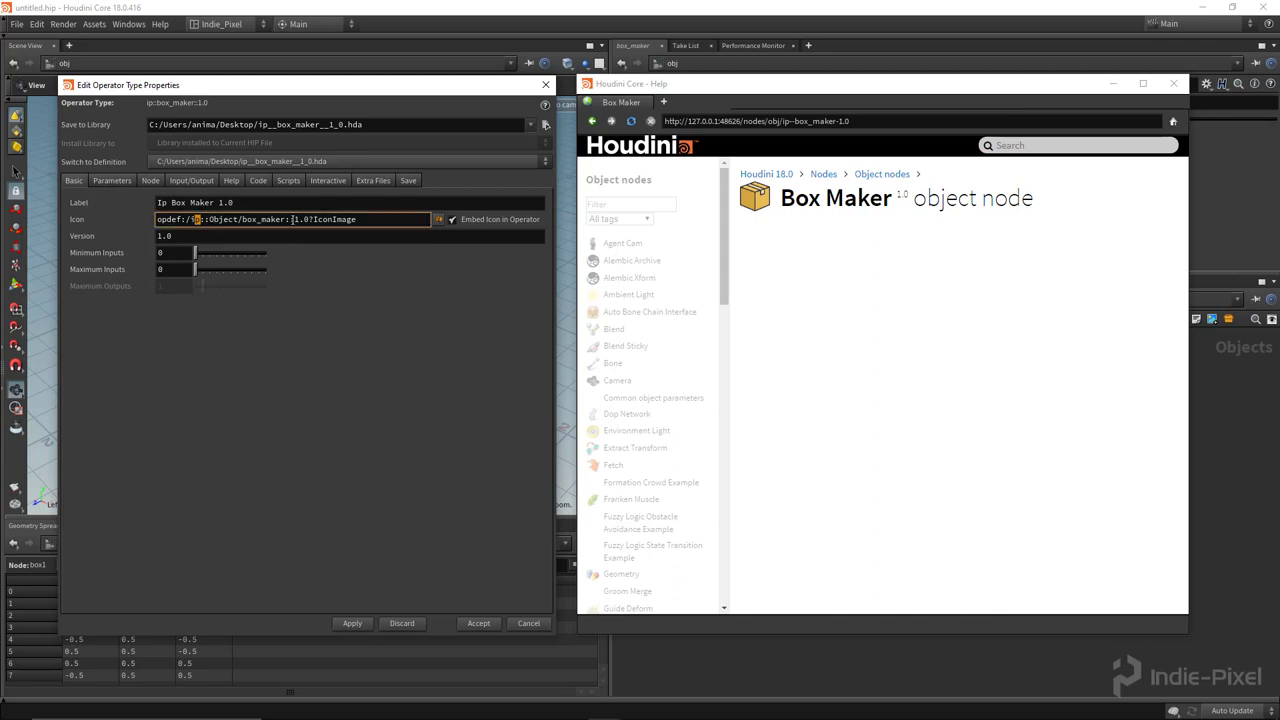
{"action": "left_click", "coordinate": [292, 219]}
{"action": "left_click_drag", "start_coordinate": [292, 219], "coordinate": [285, 219]}
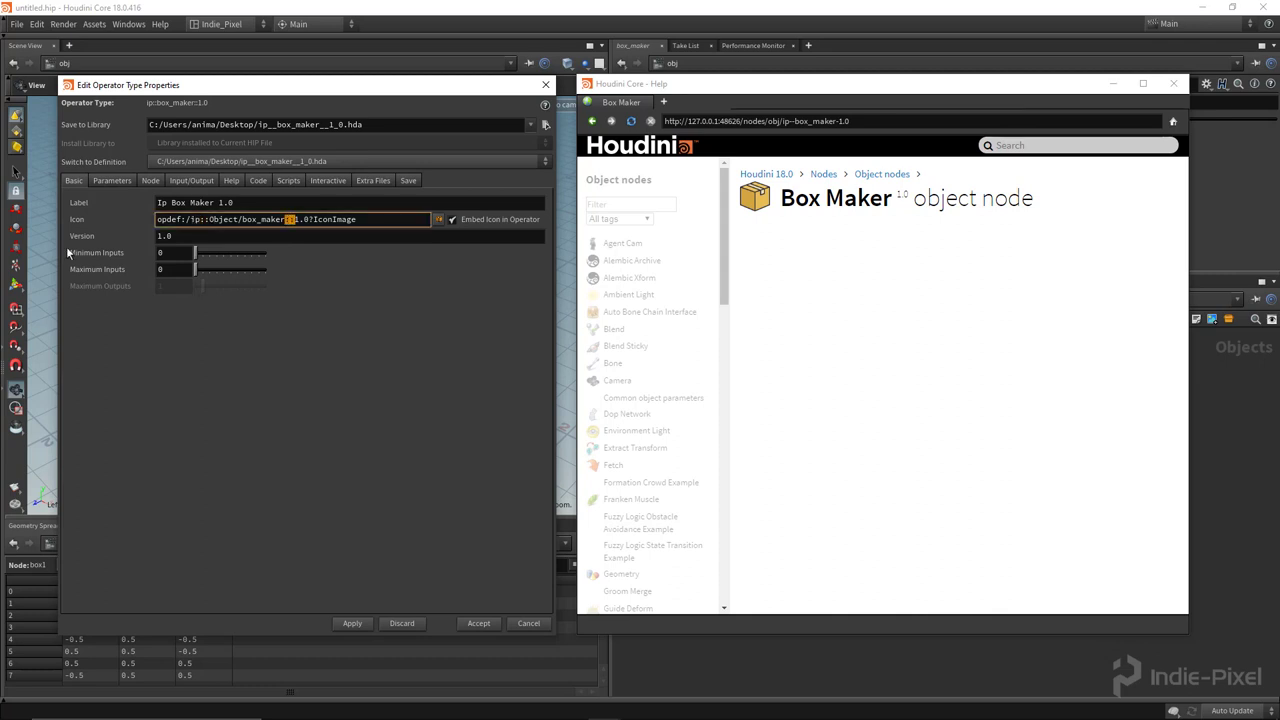
Step: Add the summary """Automatically creates a box geo for you""" below the icon line of the help text, apply it and reload the help page
{"action": "double_click", "coordinate": [196, 219]}
{"action": "mouse_move", "coordinate": [855, 87]}
{"action": "left_mouse_down"}
{"action": "mouse_move", "coordinate": [391, 80]}
{"action": "mouse_move", "coordinate": [917, 92]}
{"action": "mouse_move", "coordinate": [834, 87]}
{"action": "mouse_move", "coordinate": [846, 84]}
{"action": "left_mouse_up"}
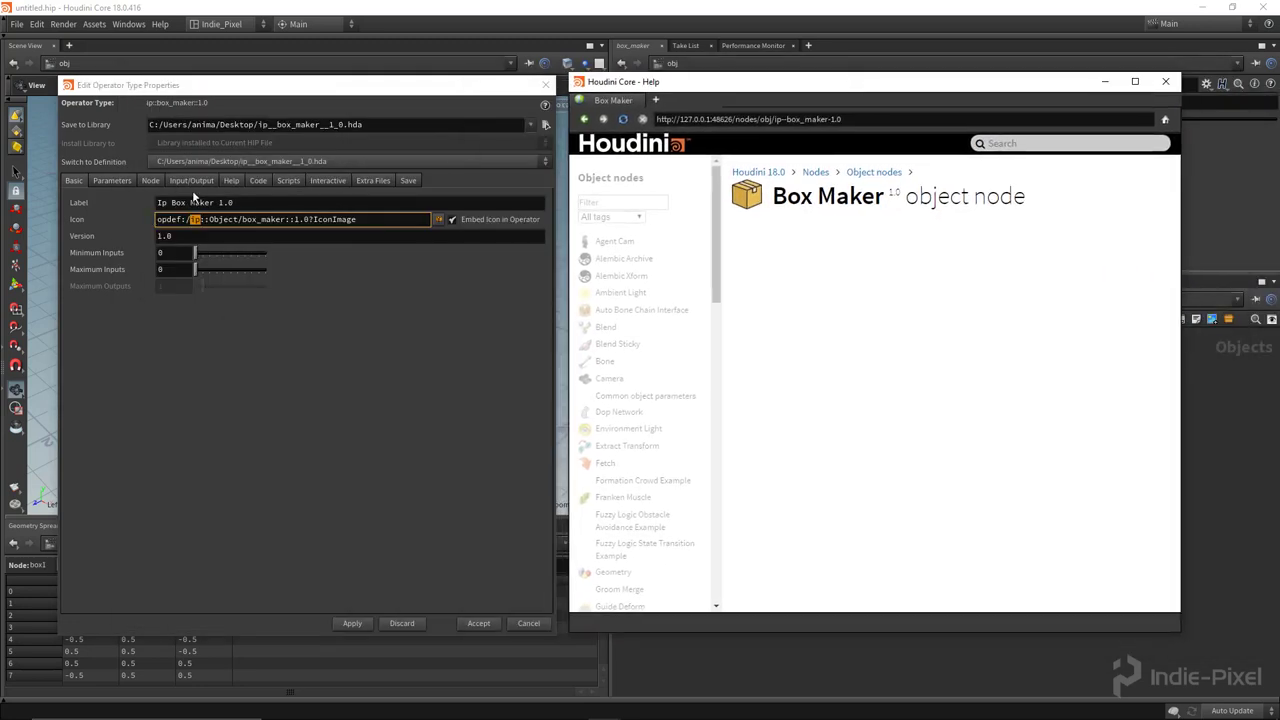
{"action": "left_click", "coordinate": [231, 180]}
{"action": "left_click", "coordinate": [296, 248]}
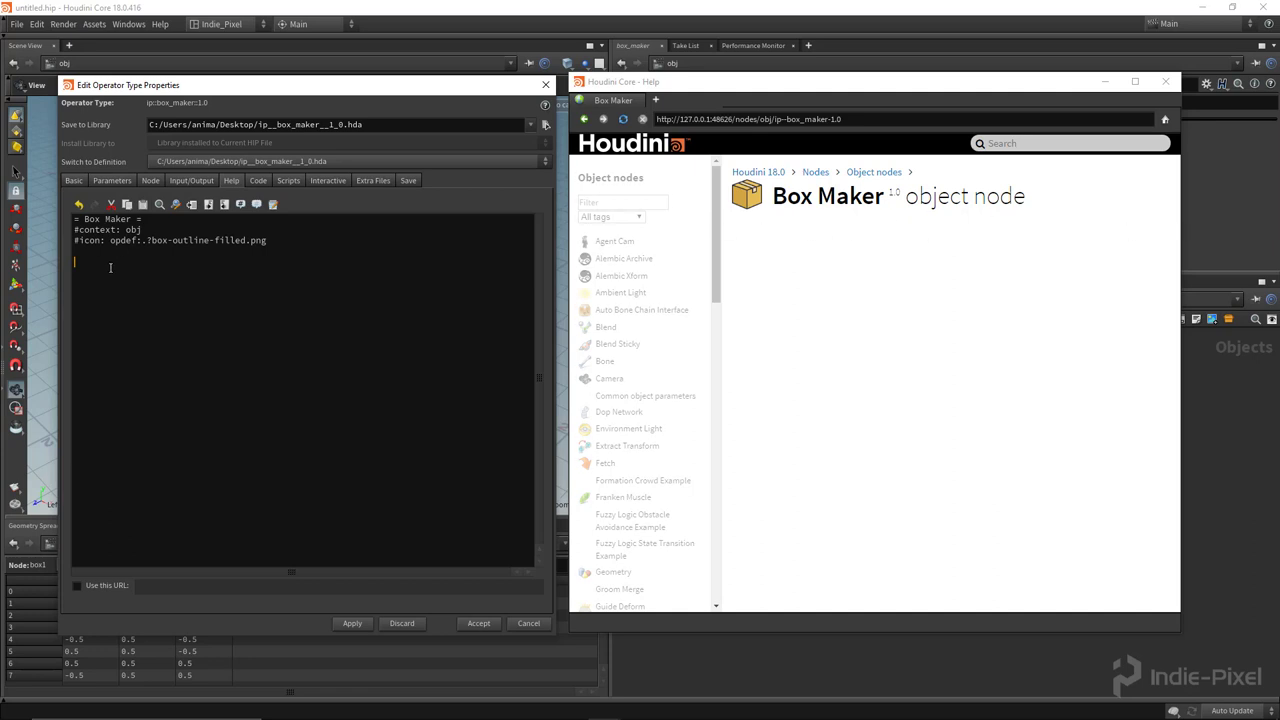
{"action": "type", "text": "\"\"\"Automatically creates a box geo for"}
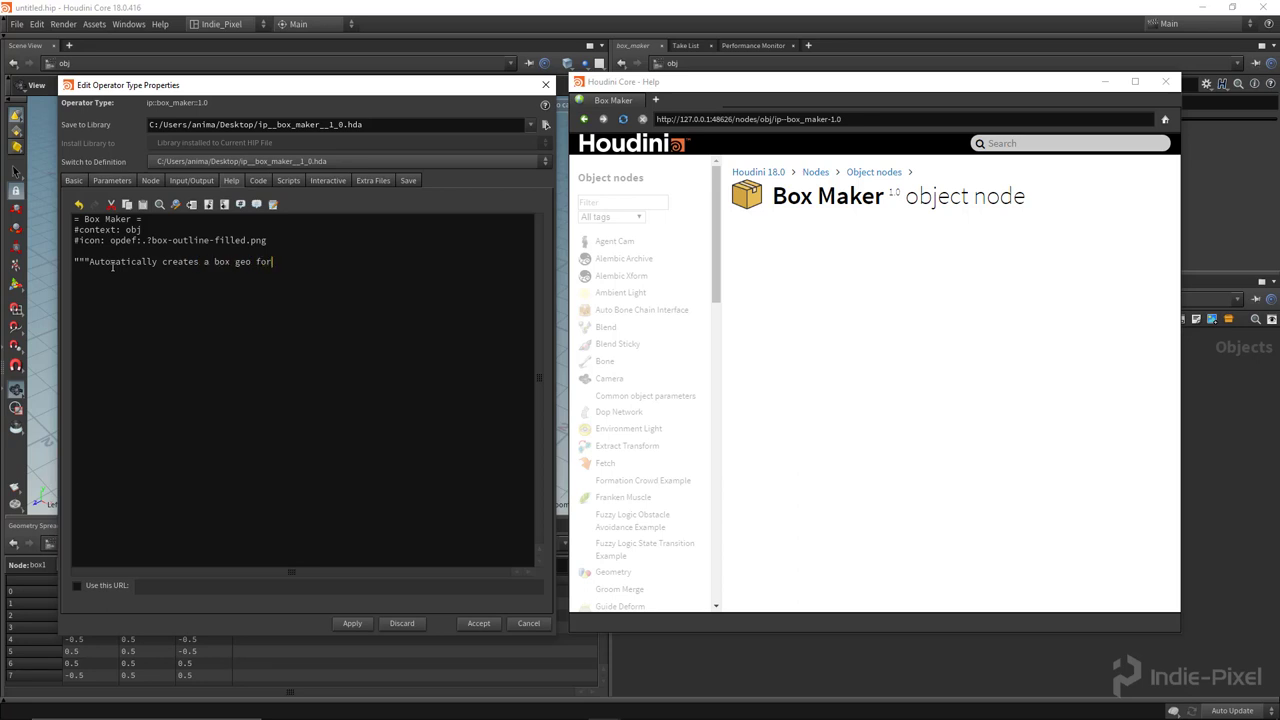
{"action": "type", "text": " you\"\"\""}
{"action": "left_click", "coordinate": [348, 621]}
{"action": "left_click", "coordinate": [623, 119]}
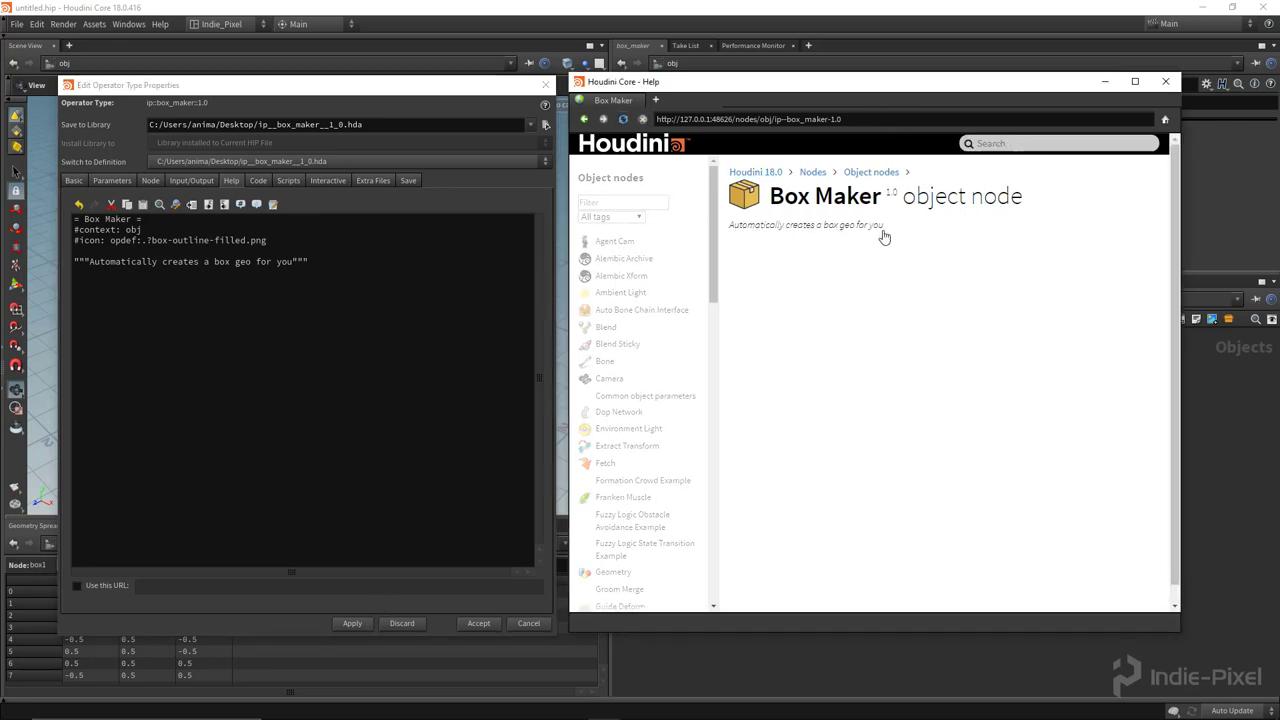
Step: Add the heading "== Overview ==" below the summary line, refresh the help page and start a new line beneath the heading
{"action": "left_click", "coordinate": [343, 261]}
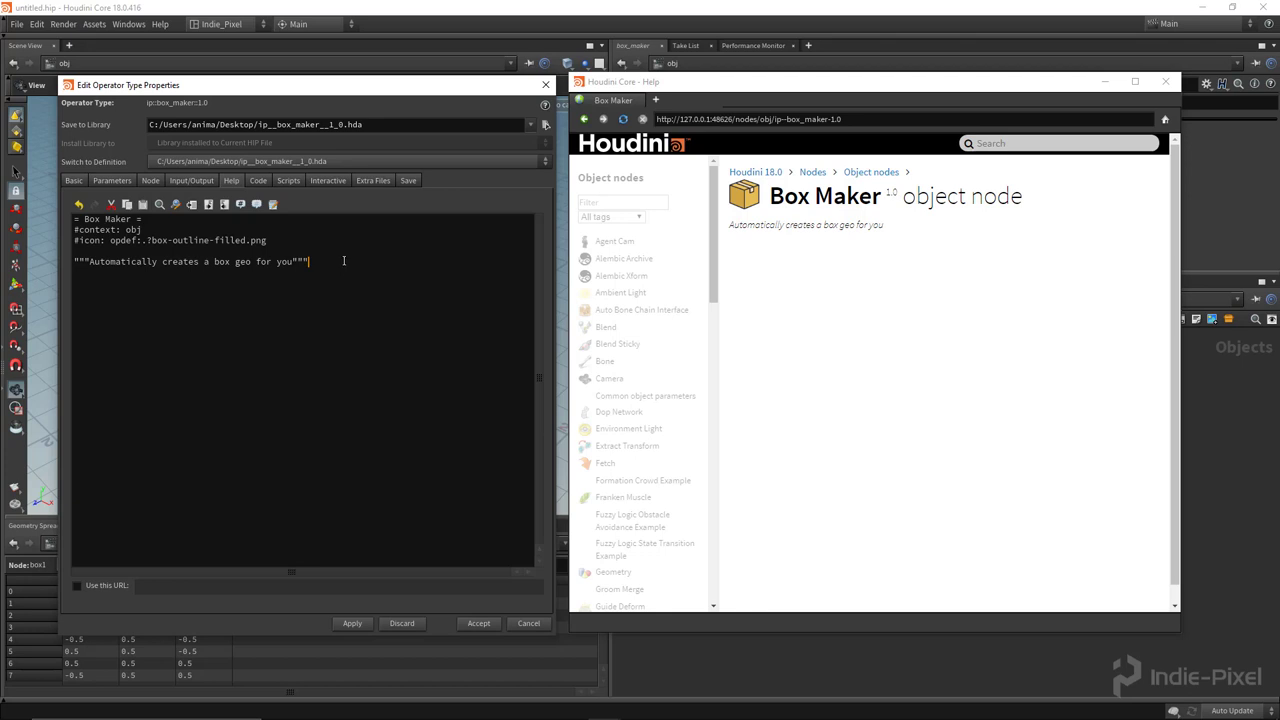
{"action": "key", "text": "shift+Left"}
{"action": "key", "text": "shift+Left"}
{"action": "key", "text": "shift+Left"}
{"action": "key", "text": "Right"}
{"action": "type", "text": "=="}
{"action": "type", "text": "  =="}
{"action": "key", "text": "Left"}
{"action": "key", "text": "Left"}
{"action": "key", "text": "Left"}
{"action": "type", "text": "Overview"}
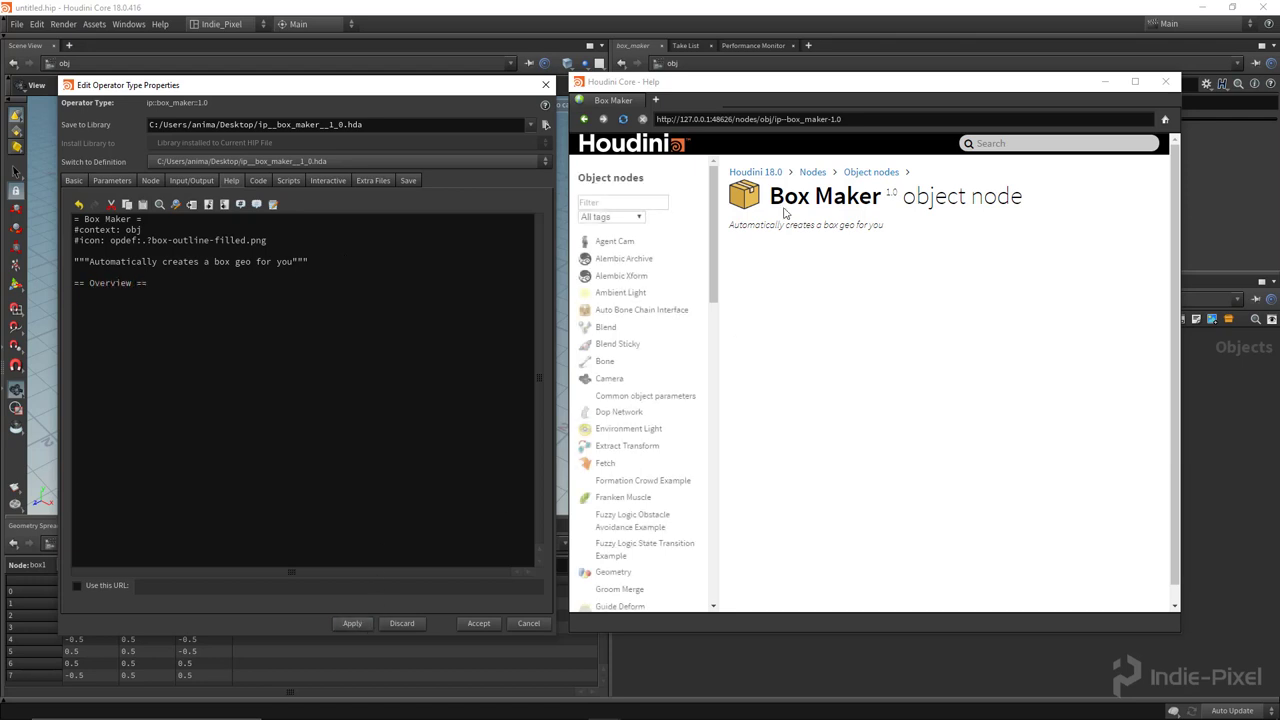
{"action": "left_click", "coordinate": [623, 119]}
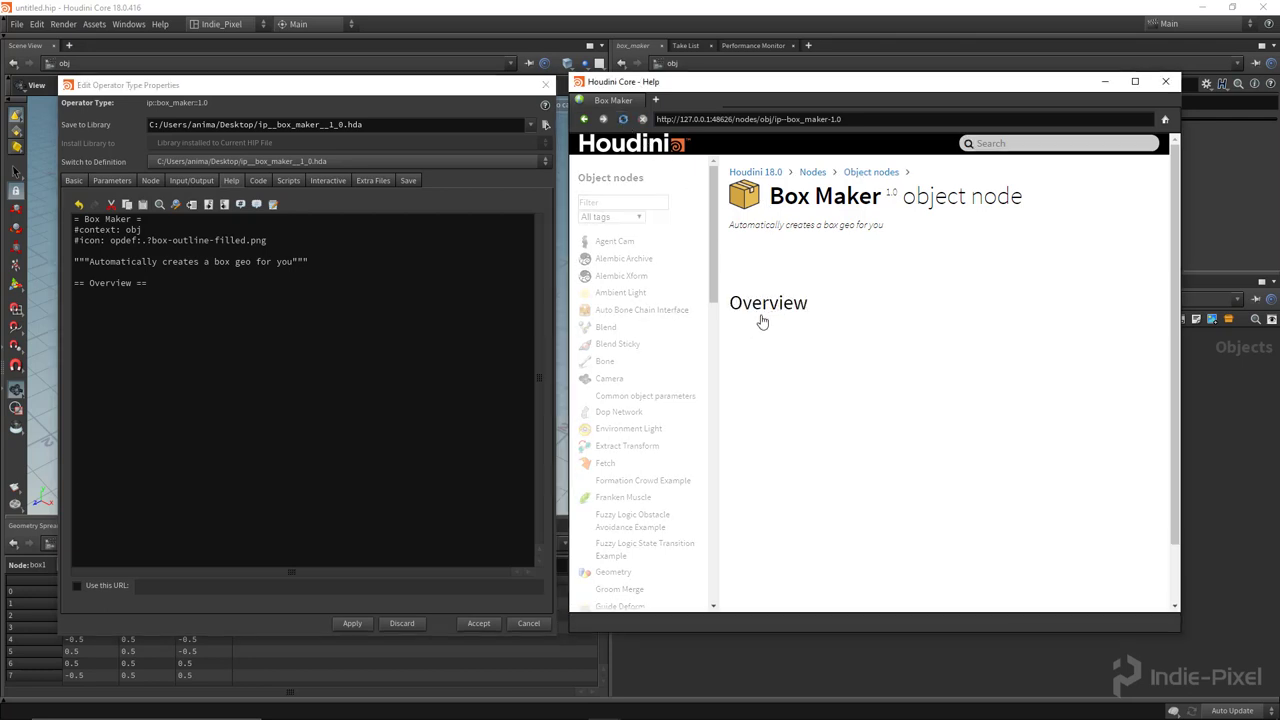
{"action": "left_click", "coordinate": [125, 304]}
{"action": "left_click", "coordinate": [150, 300]}
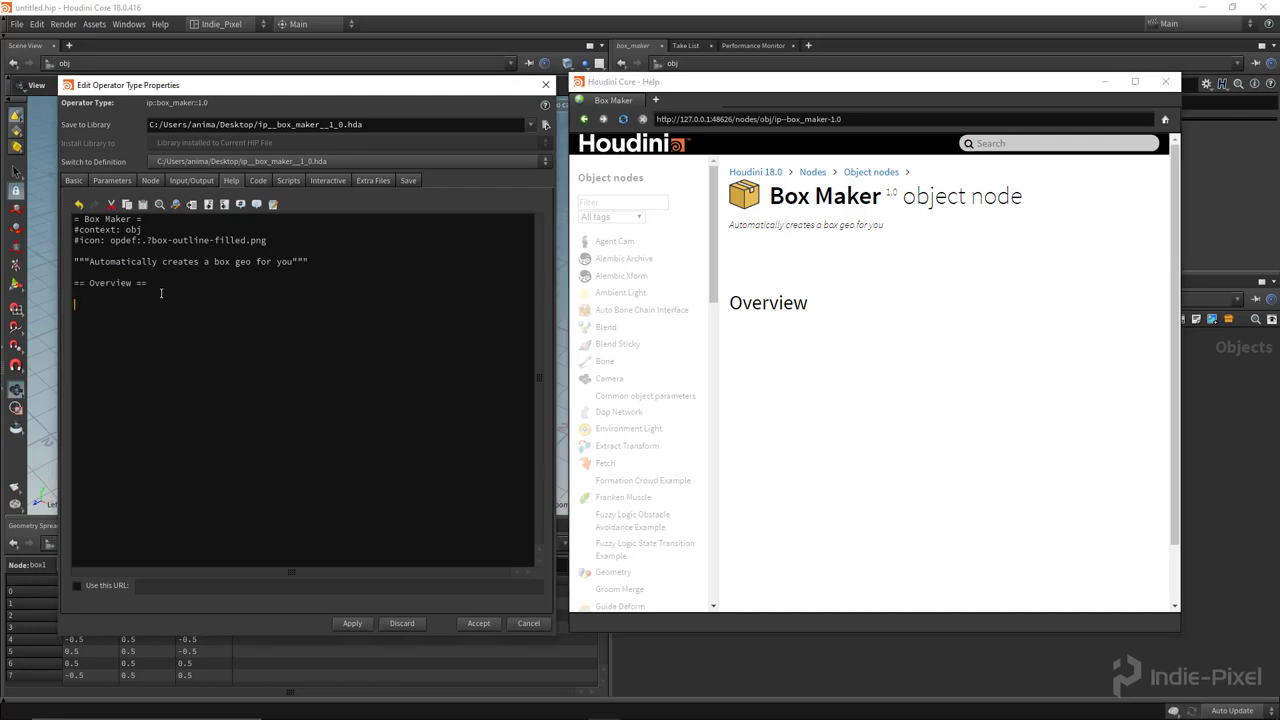
Step: Examine how the Blend node's help page lays out its parameters section, and return to the Box Maker page
{"action": "left_click", "coordinate": [606, 330]}
{"action": "scroll", "coordinate": [890, 330], "scroll_direction": "down", "scroll_amount": 5}
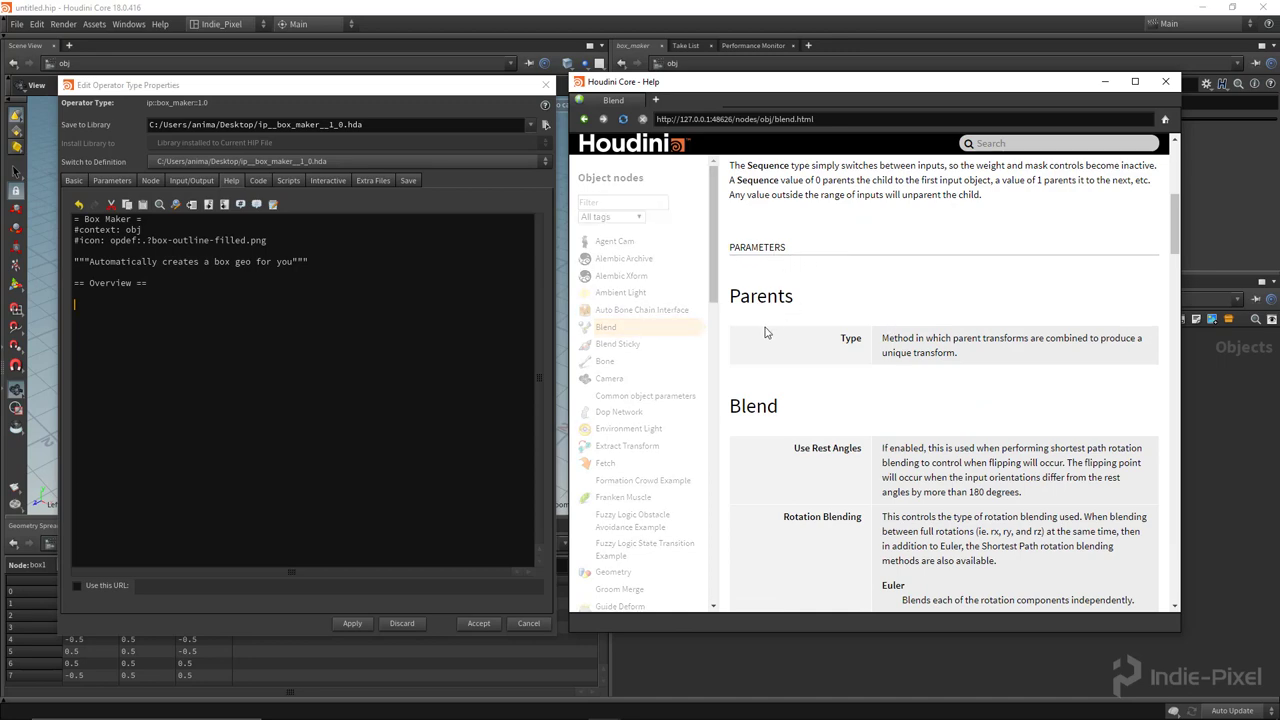
{"action": "scroll", "coordinate": [770, 335], "scroll_direction": "up", "scroll_amount": 4}
{"action": "scroll", "coordinate": [765, 360], "scroll_direction": "down", "scroll_amount": 6}
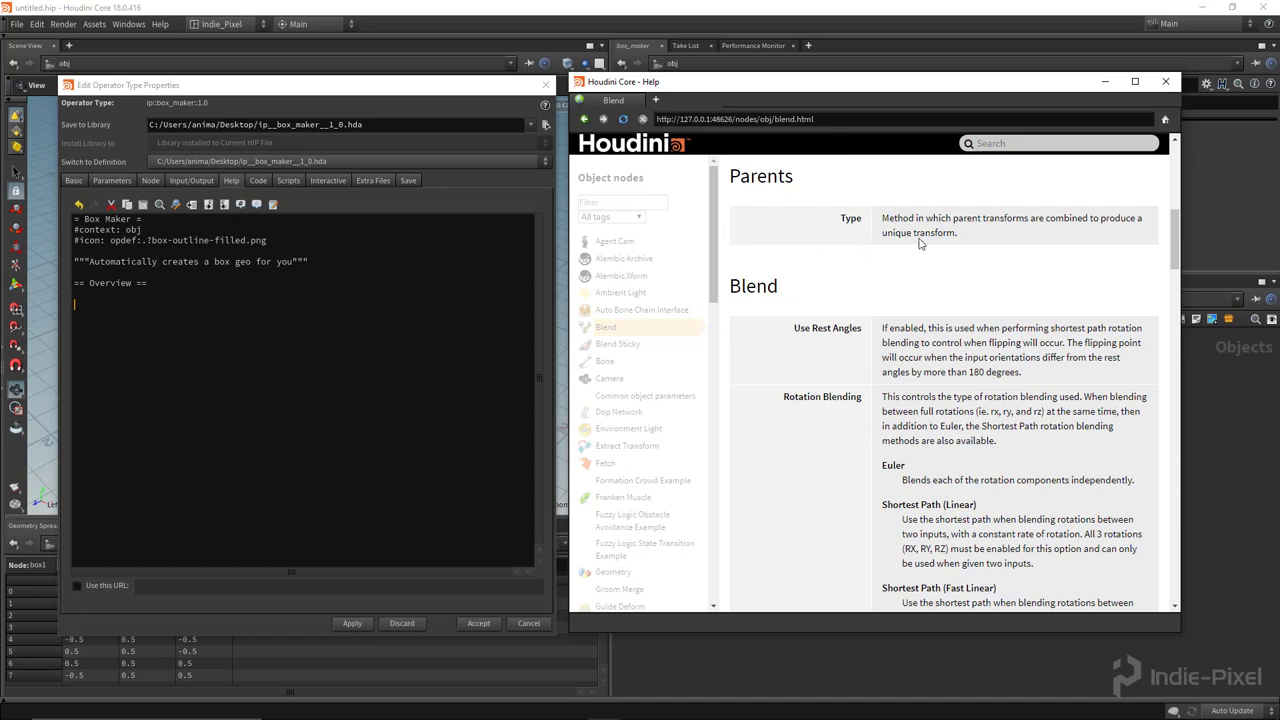
{"action": "scroll", "coordinate": [872, 228], "scroll_direction": "down", "scroll_amount": 4}
{"action": "scroll", "coordinate": [872, 228], "scroll_direction": "down", "scroll_amount": 10}
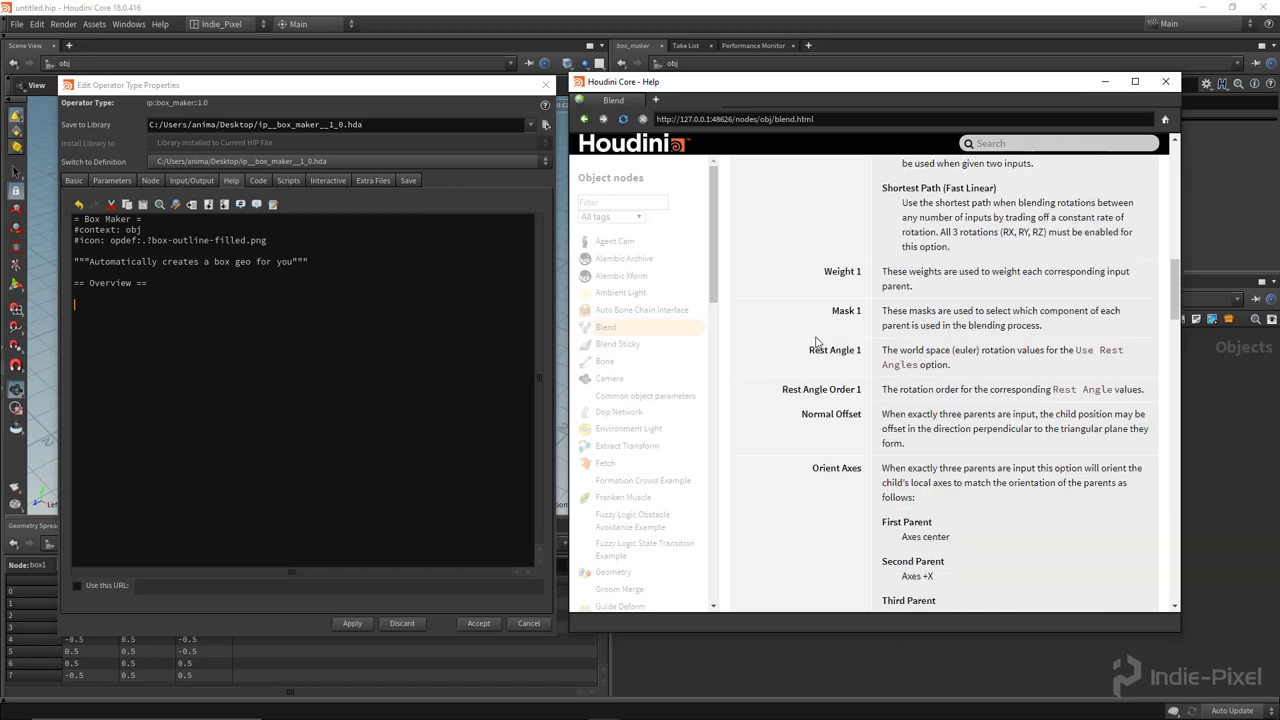
{"action": "scroll", "coordinate": [812, 370], "scroll_direction": "up", "scroll_amount": 10}
{"action": "left_click", "coordinate": [585, 119]}
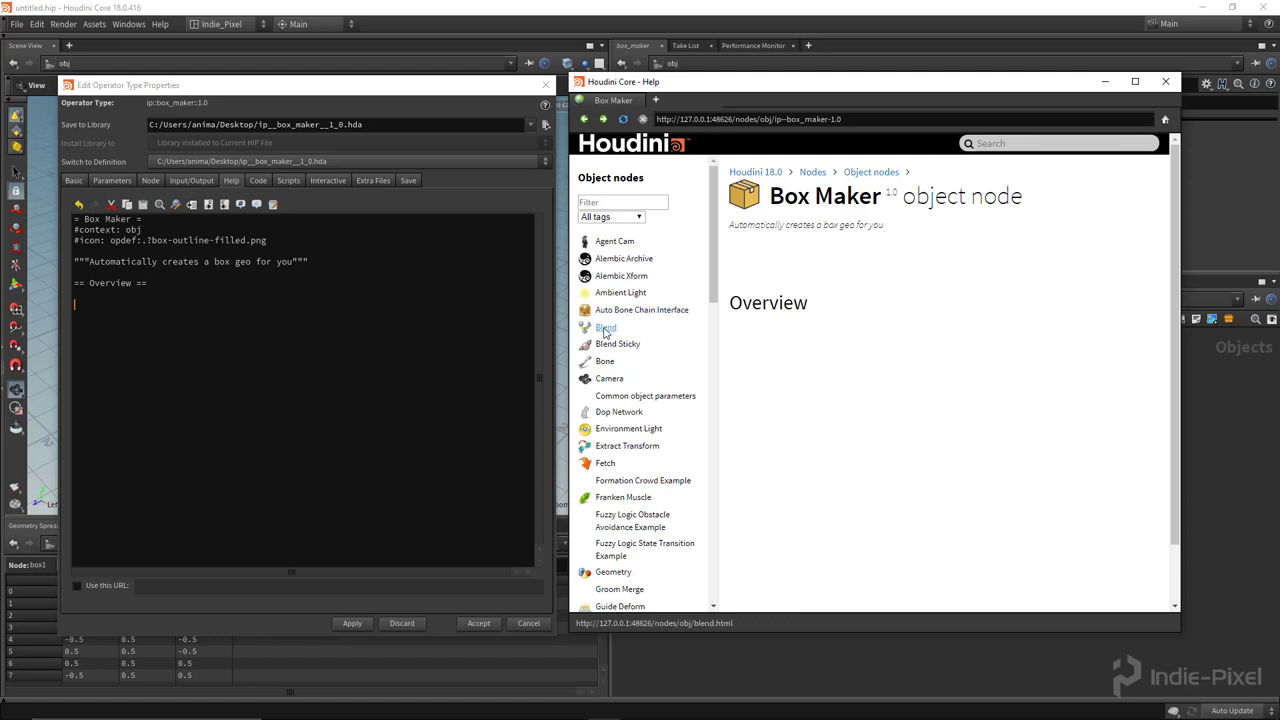
{"action": "scroll", "coordinate": [745, 390], "scroll_direction": "down", "scroll_amount": 3}
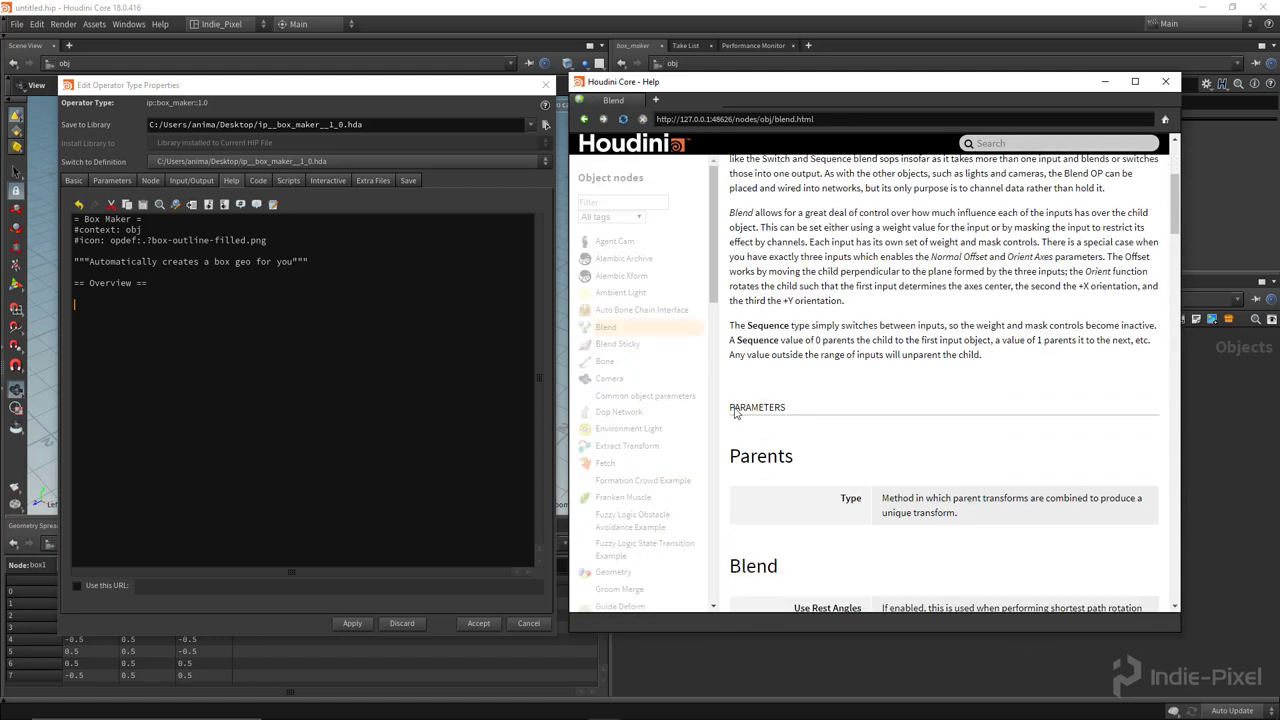
{"action": "left_click", "coordinate": [585, 119]}
{"action": "left_click", "coordinate": [99, 305]}
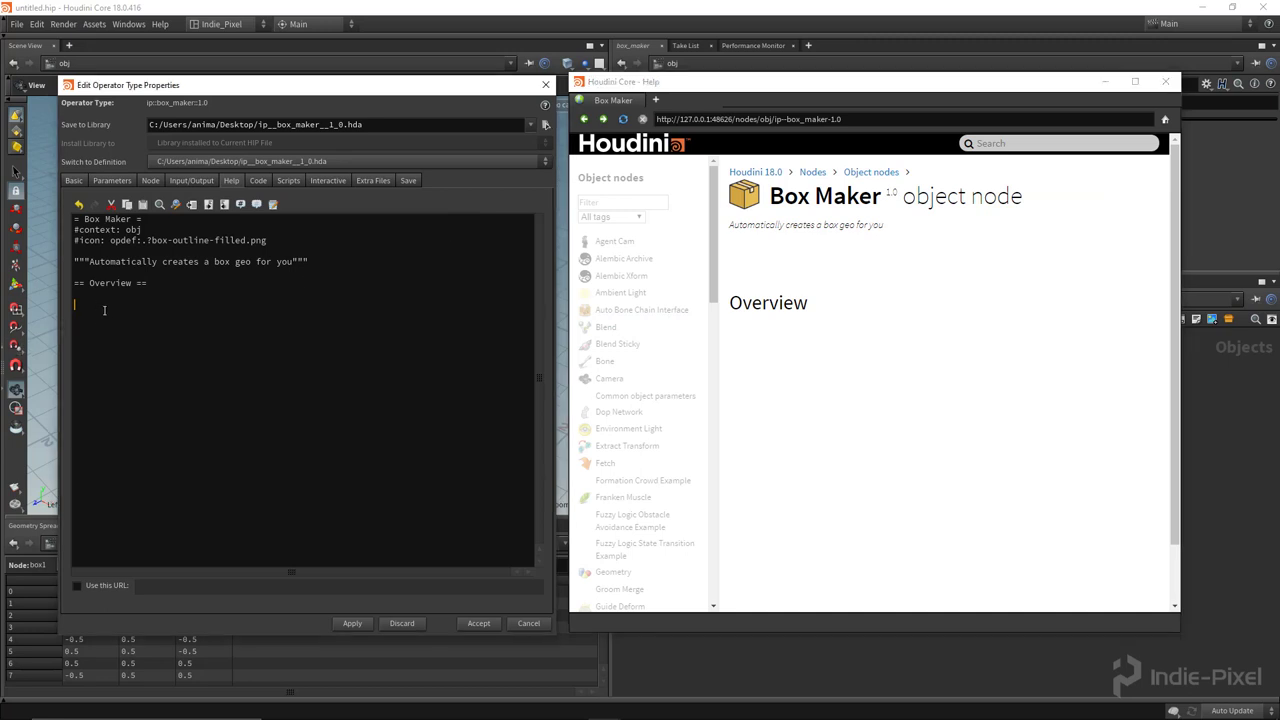
{"action": "type", "text": "@parameters"}
{"action": "left_click", "coordinate": [352, 623]}
{"action": "left_click", "coordinate": [623, 119]}
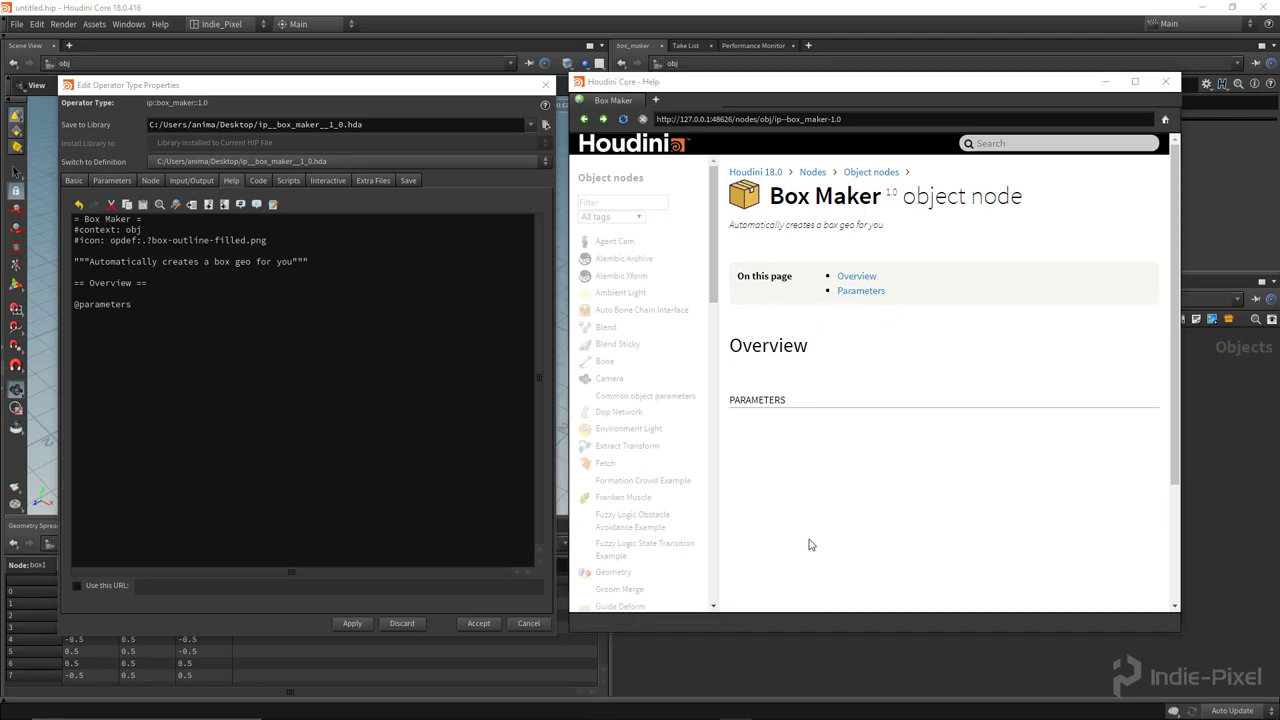
Step: Under the Overview heading, write "Simply go to the Tab menu then go to the Indie-Pixel option. Then" and break the line
{"action": "left_click", "coordinate": [243, 391]}
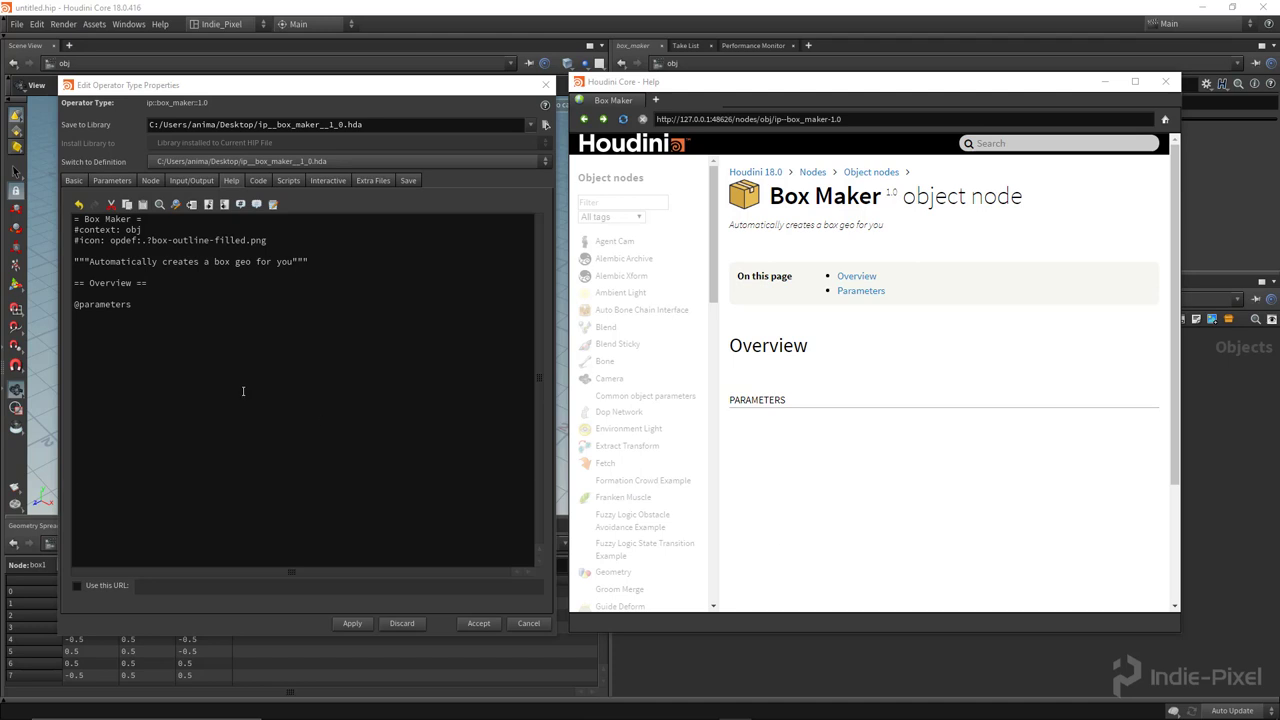
{"action": "left_click", "coordinate": [161, 284]}
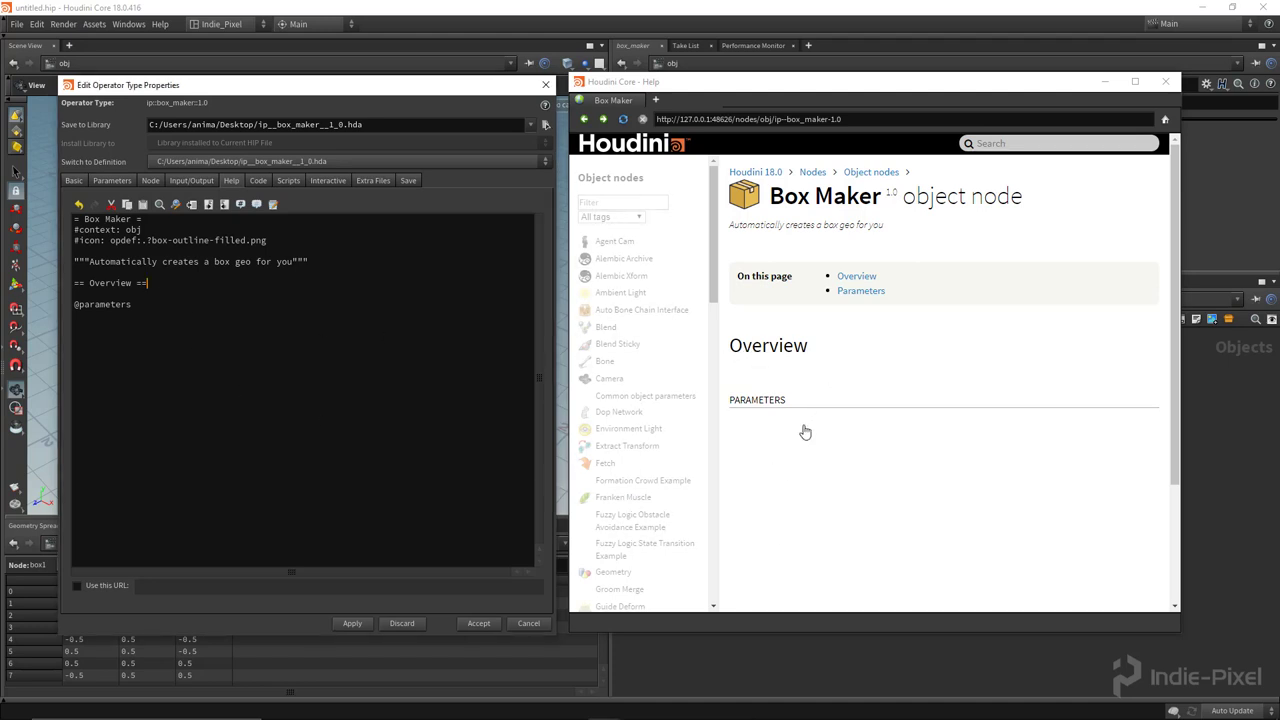
{"action": "key", "text": "Return"}
{"action": "type", "text": "Simply"}
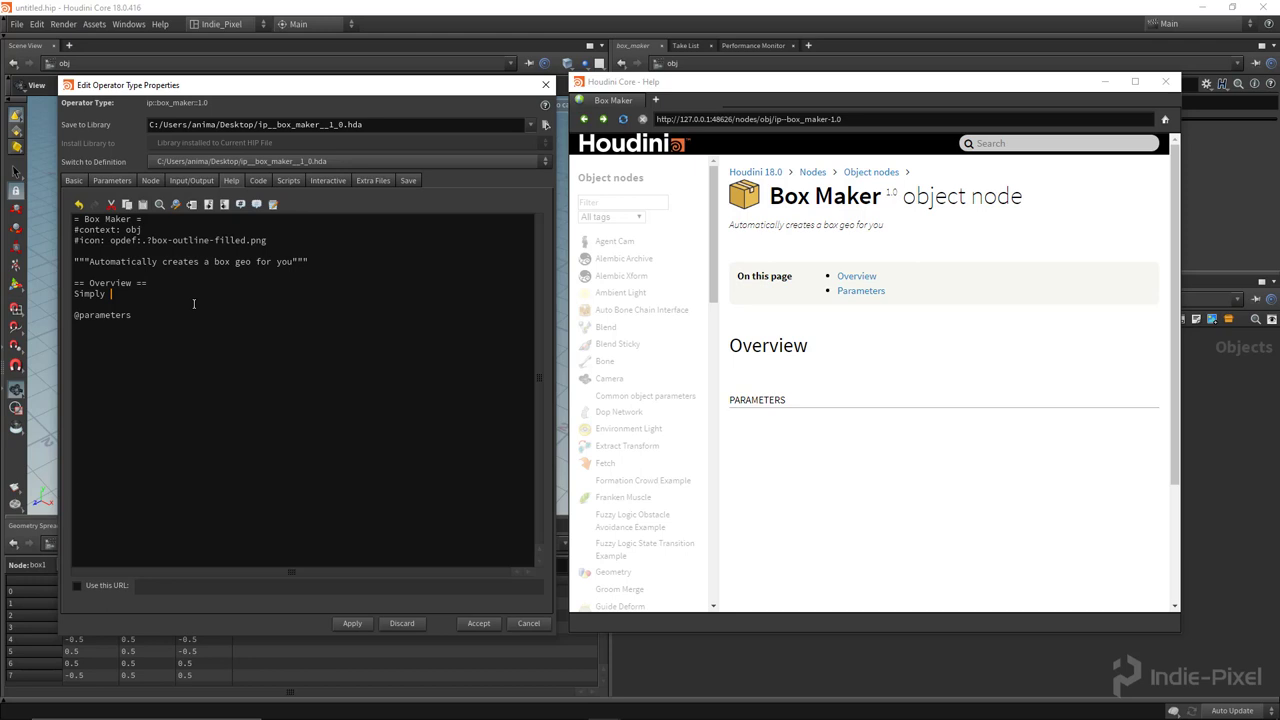
{"action": "type", "text": "go to the Tab menu then g"}
{"action": "type", "text": "o to the Indie-Pixel"}
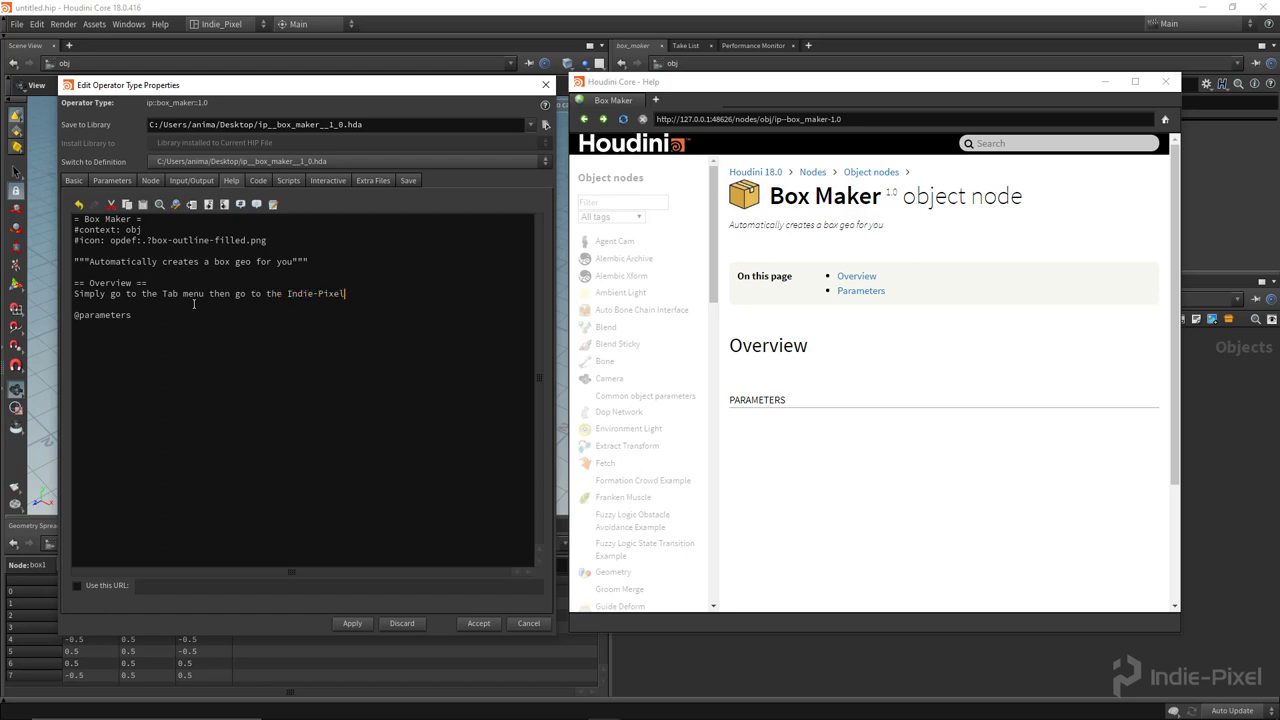
{"action": "type", "text": " option.  Then"}
{"action": "key", "text": "Return"}
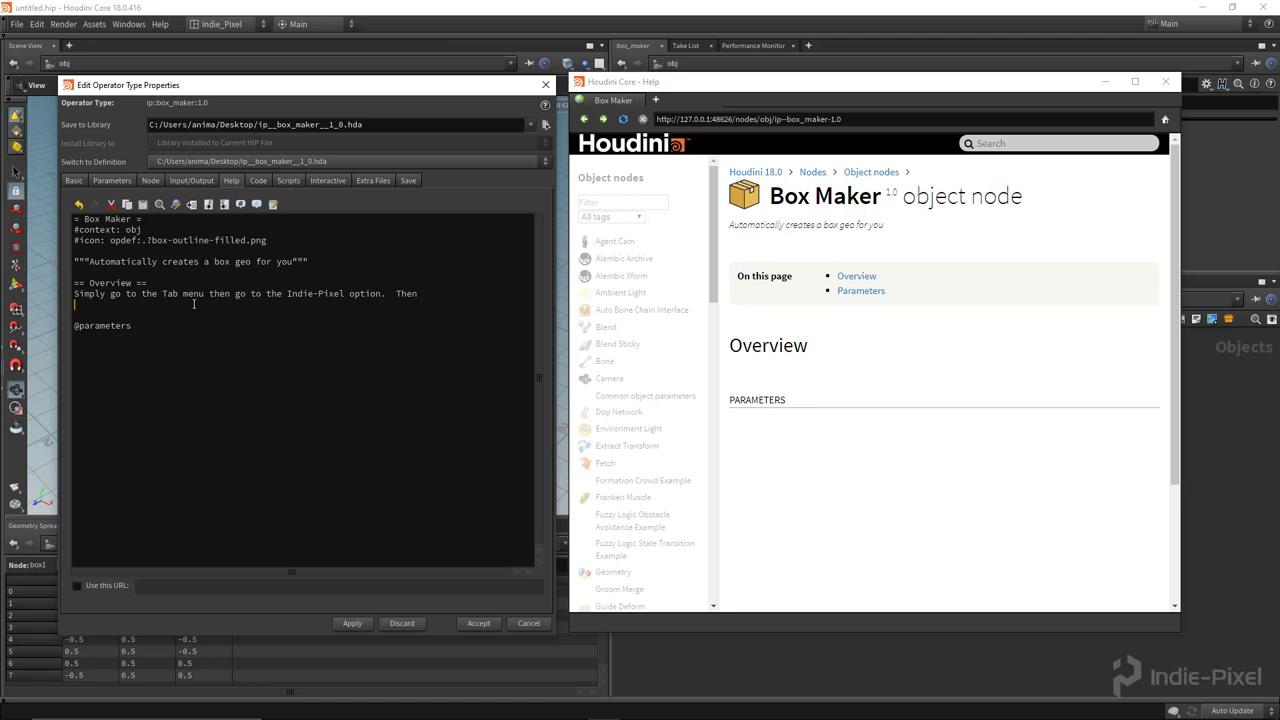
Step: Complete the Overview paragraph with "go to Utils and select the Box Maker!", apply it and reload the help page
{"action": "type", "text": "go to Utils and select the Box Maker"}
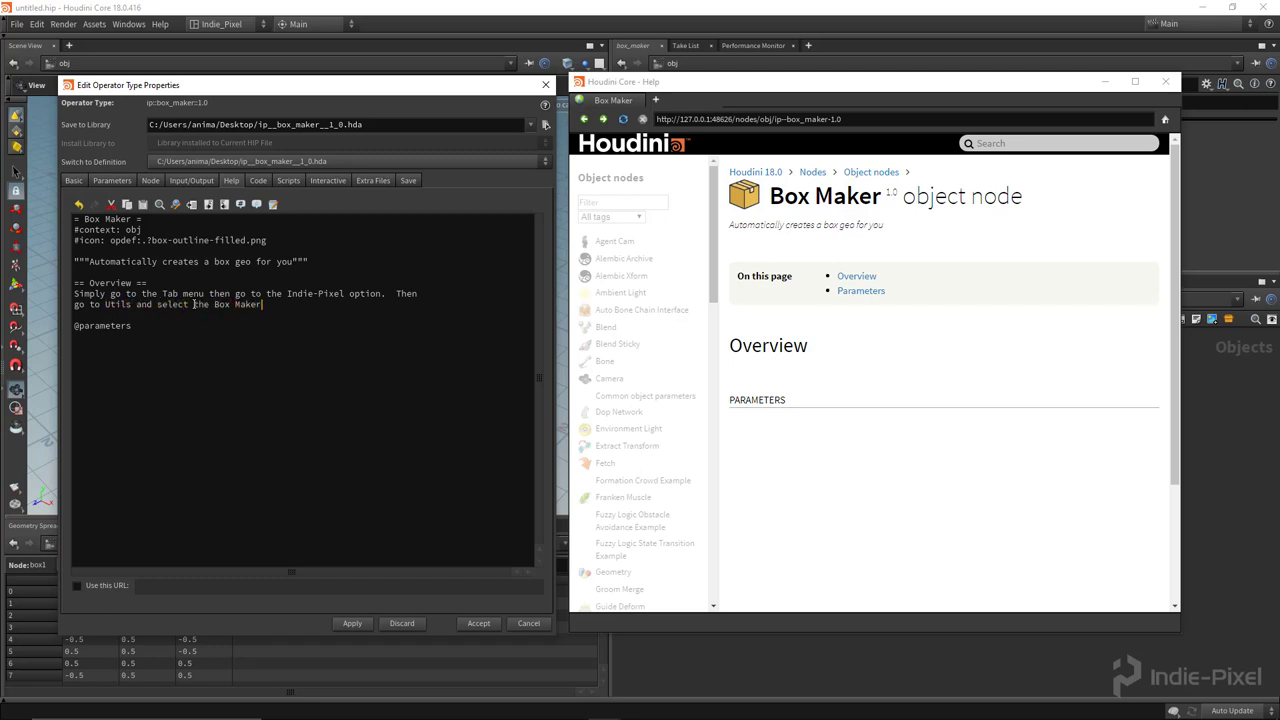
{"action": "type", "text": "!"}
{"action": "left_click", "coordinate": [352, 623]}
{"action": "left_click", "coordinate": [625, 119]}
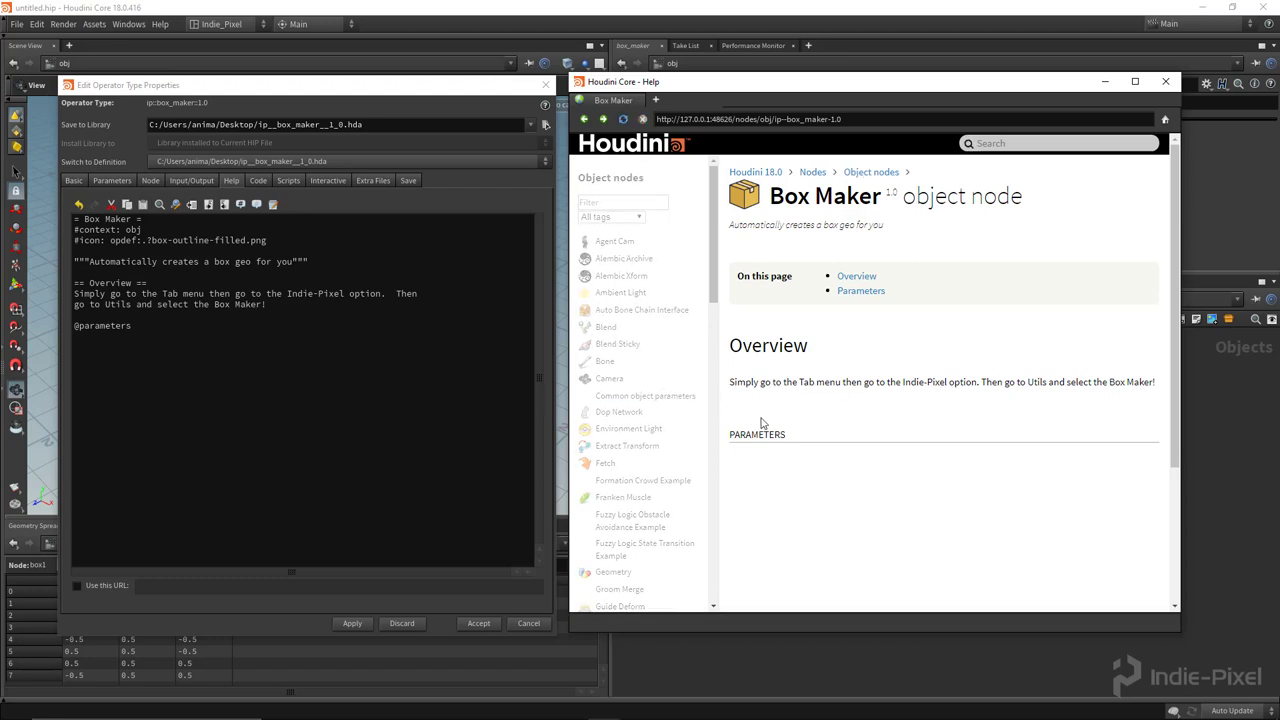
Step: Add a second Overview paragraph, "Separate paragraphs by adding a full line between paragraphs.", apply it and reload the help page
{"action": "left_click", "coordinate": [307, 304]}
{"action": "key", "text": "Return"}
{"action": "key", "text": "Return"}
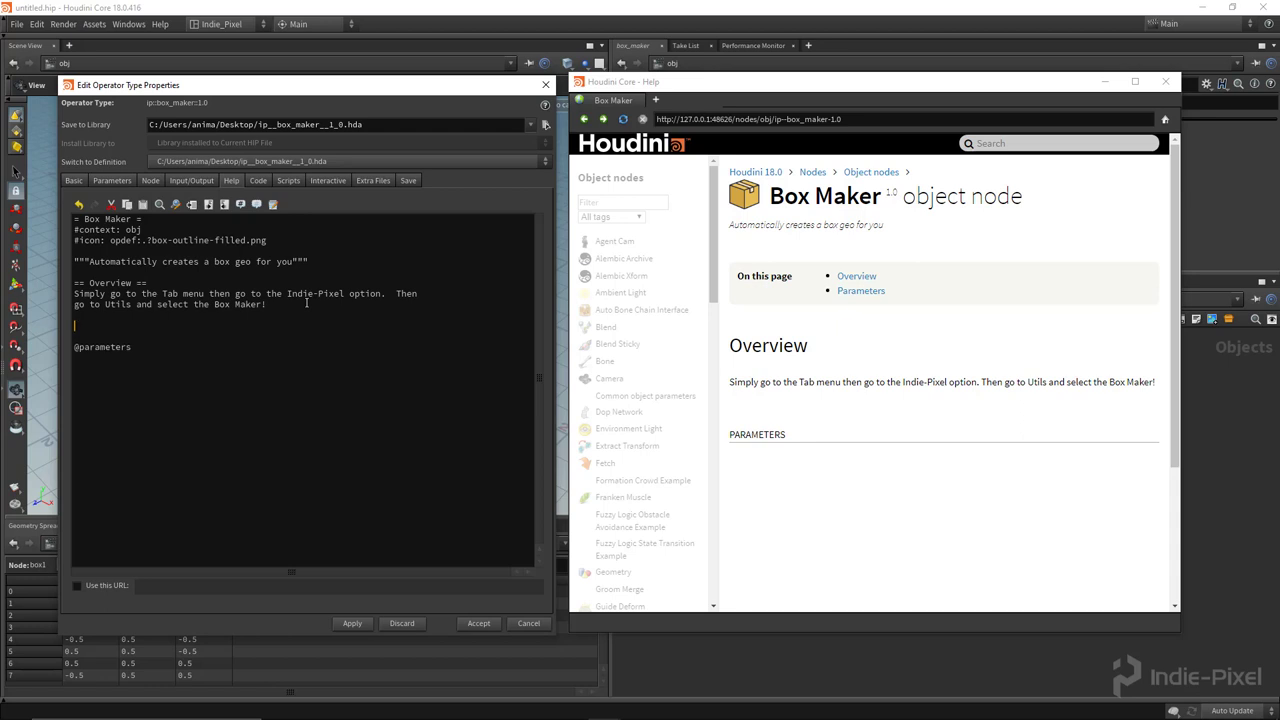
{"action": "type", "text": "Separate paragraphs by"}
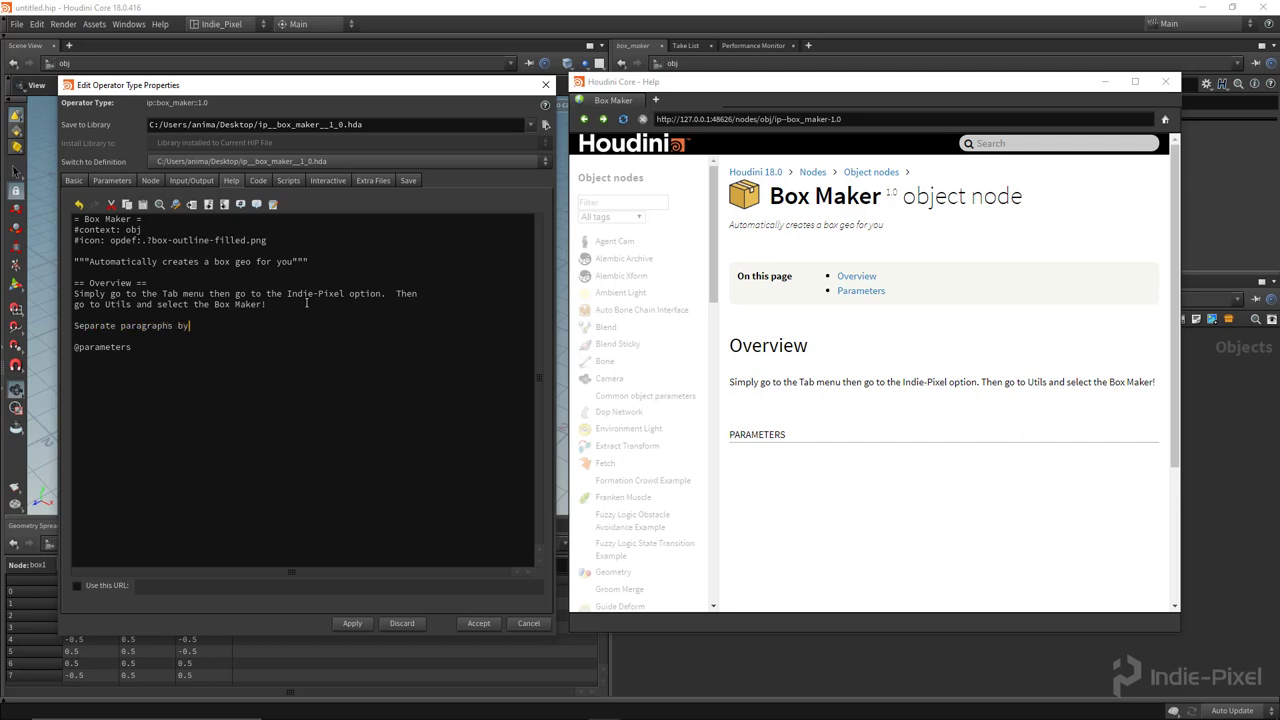
{"action": "type", "text": " adding a full line between paragraphs."}
{"action": "left_click", "coordinate": [365, 626]}
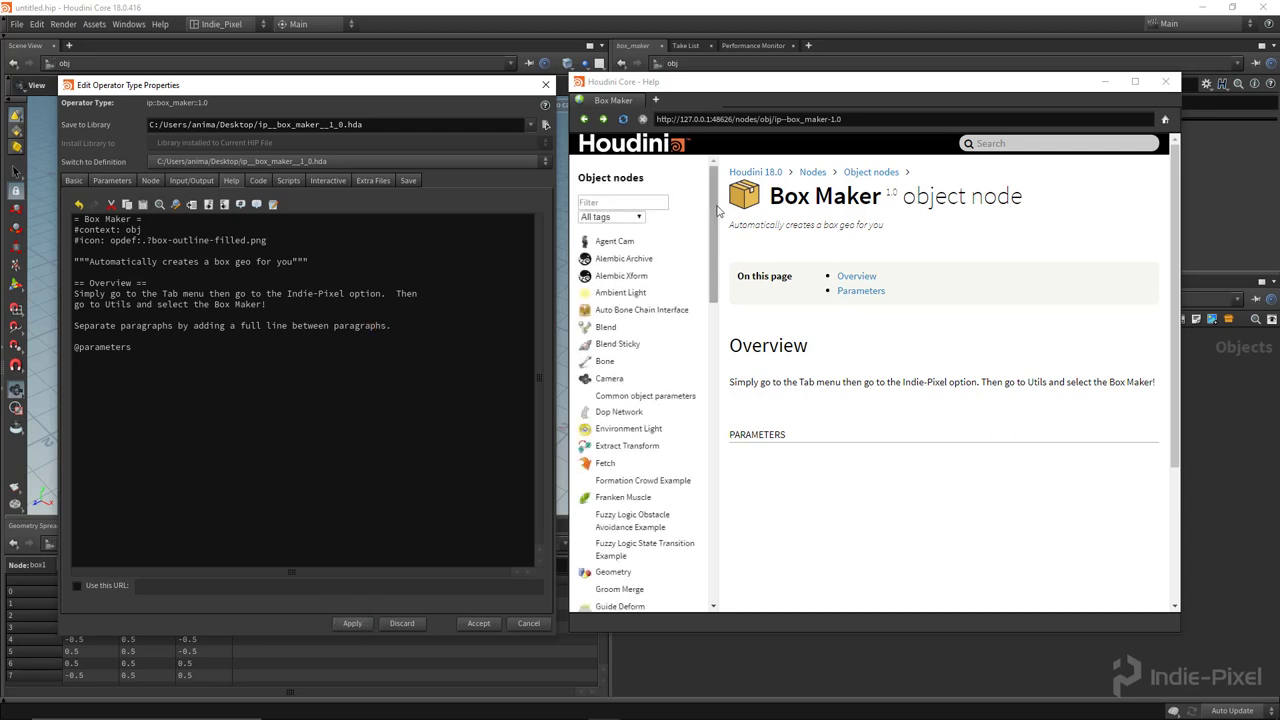
{"action": "left_click", "coordinate": [623, 118]}
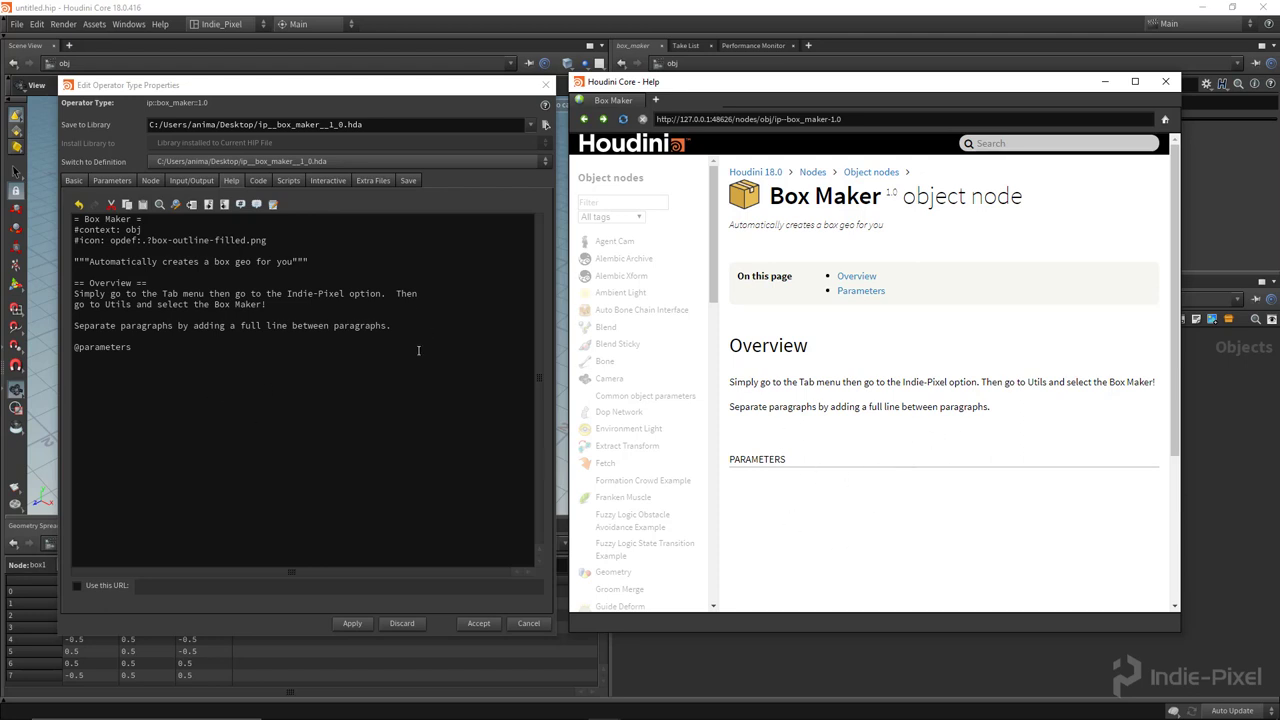
{"action": "left_click", "coordinate": [407, 323]}
{"action": "key", "text": "Return"}
{"action": "key", "text": "Return"}
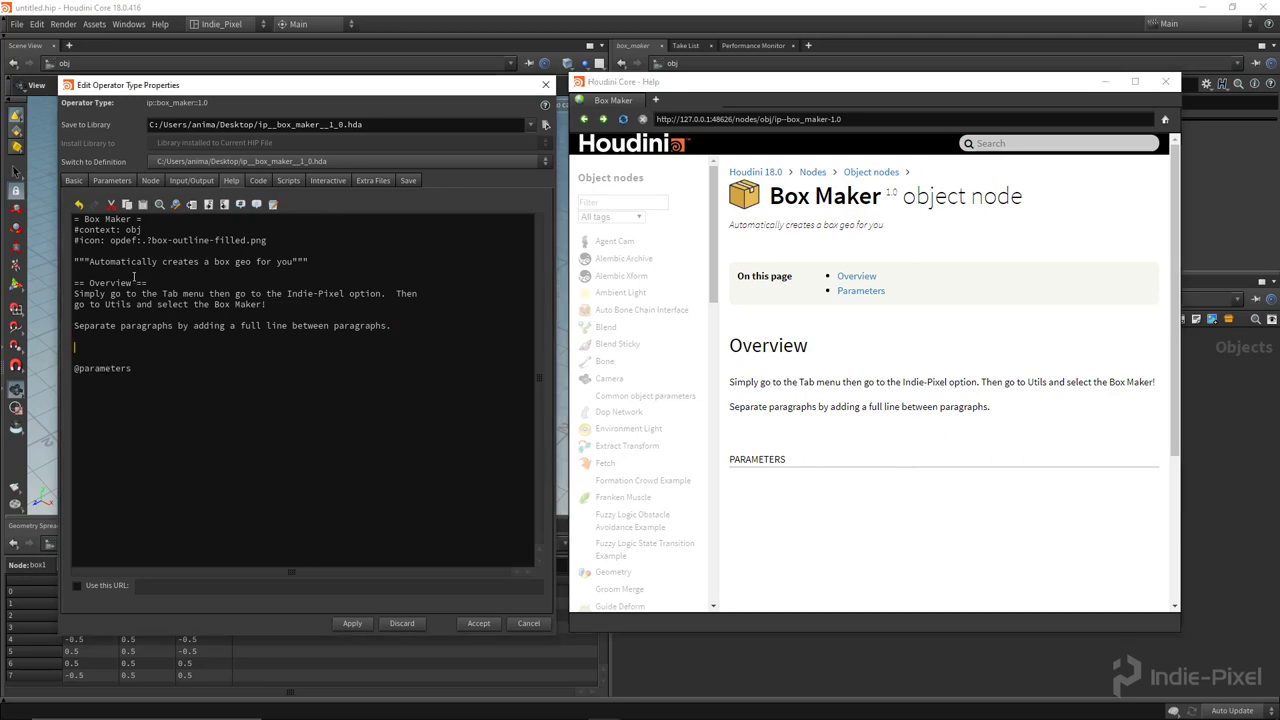
{"action": "left_click", "coordinate": [133, 275]}
{"action": "key", "text": "Return"}
{"action": "key", "text": "Return"}
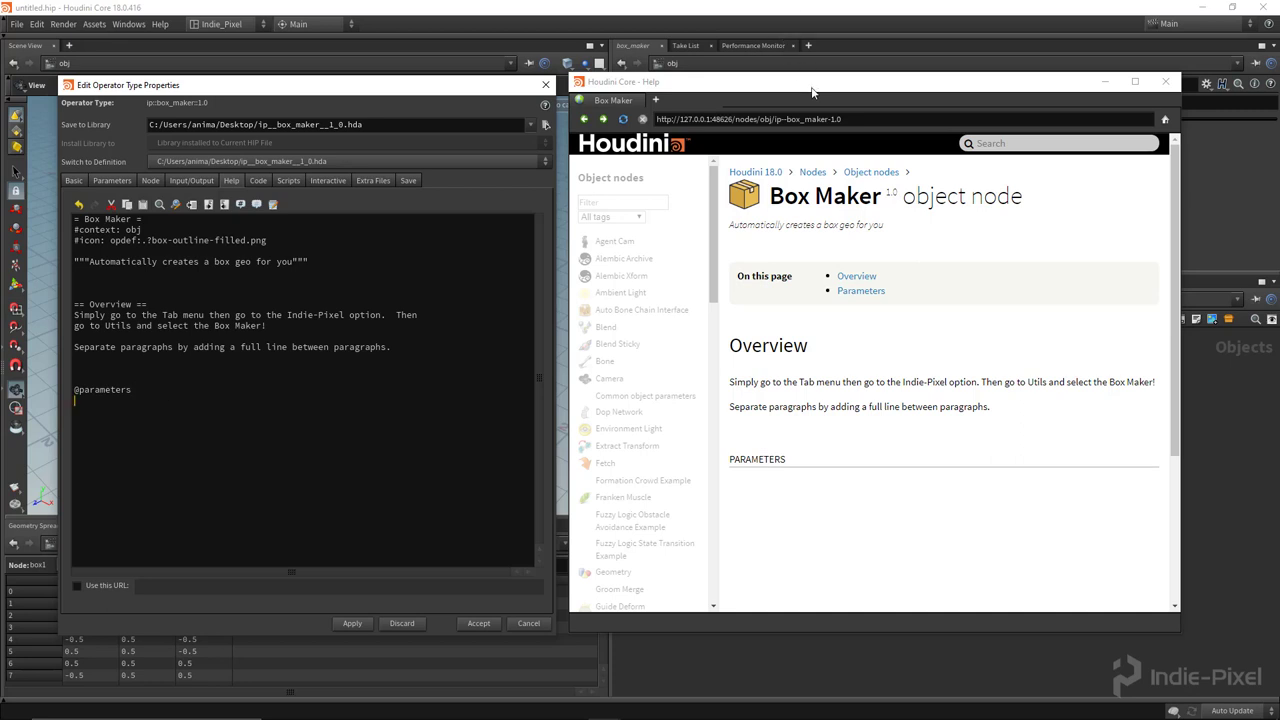
{"action": "left_click_drag", "start_coordinate": [813, 81], "coordinate": [828, 177]}
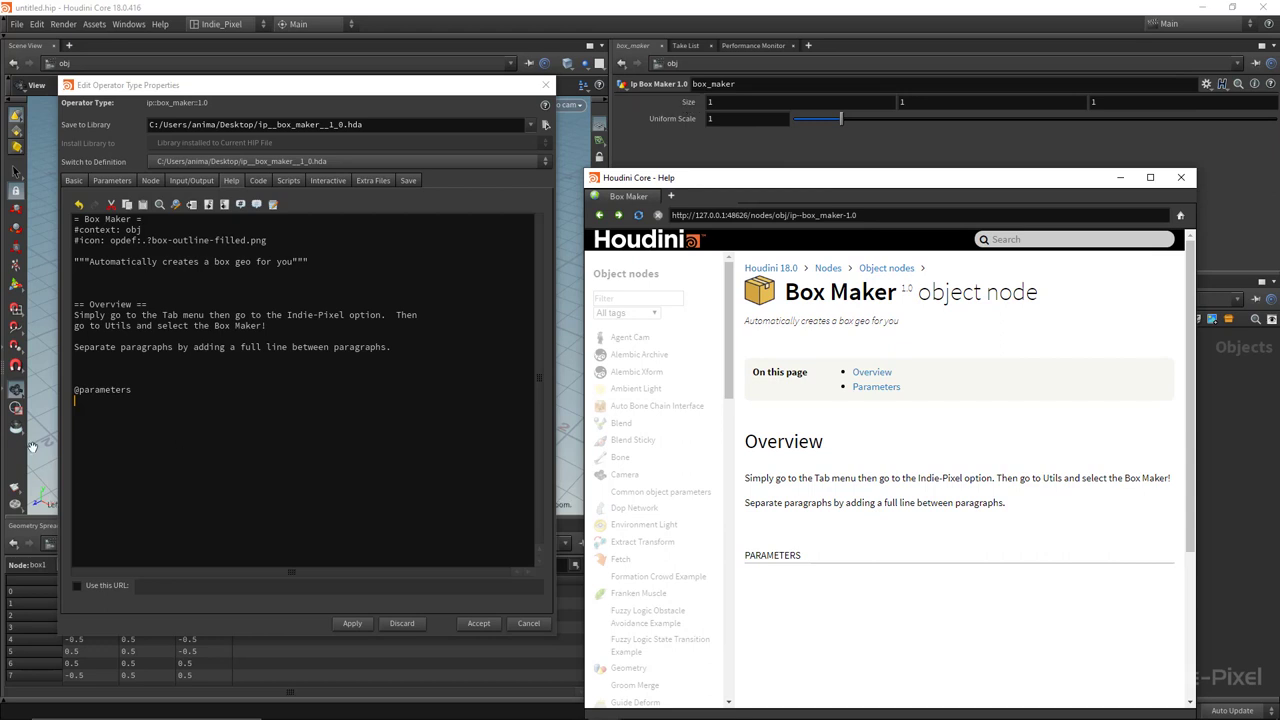
{"action": "left_click", "coordinate": [100, 407]}
{"action": "type", "text": "Size:"}
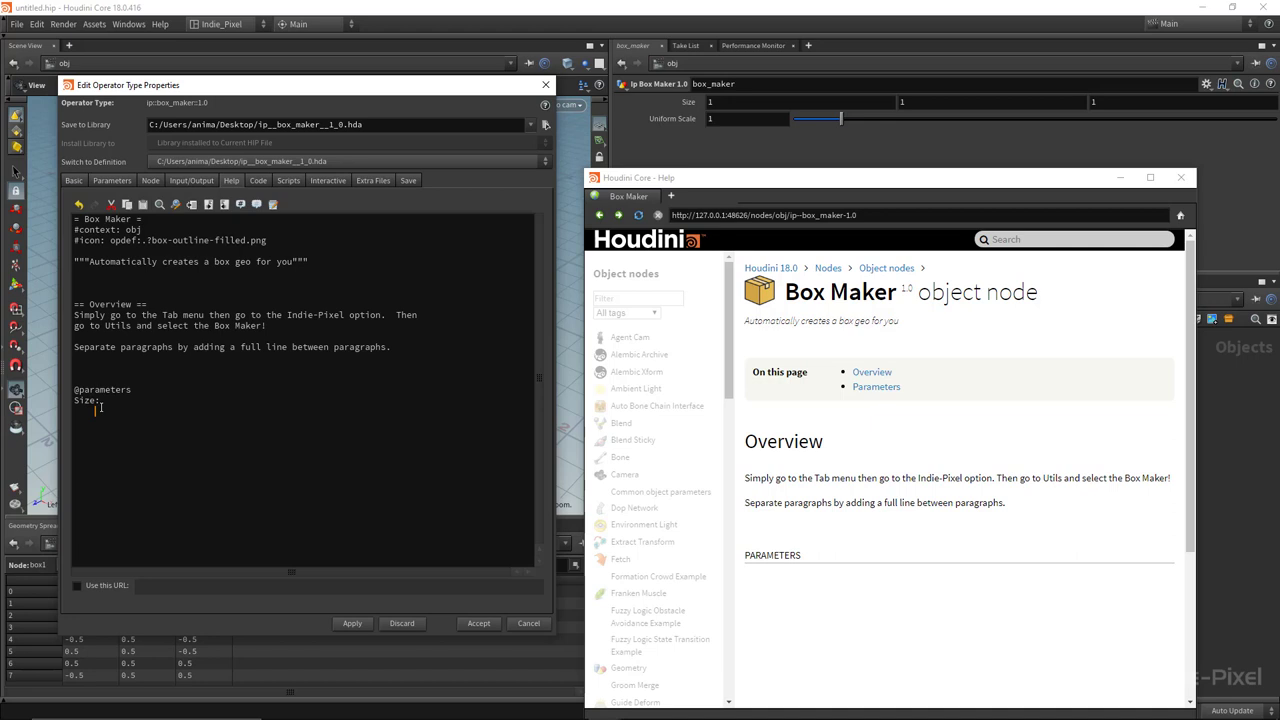
{"action": "type", "text": "#i"}
{"action": "type", "text": "d"}
{"action": "type", "text": ":"}
{"action": "type", "text": "size"}
Step: Describe the Size parameter as "This controls the size of the box in all axes", apply it and reload the help page
{"action": "type", "text": "This controls the "}
{"action": "type", "text": "size of the"}
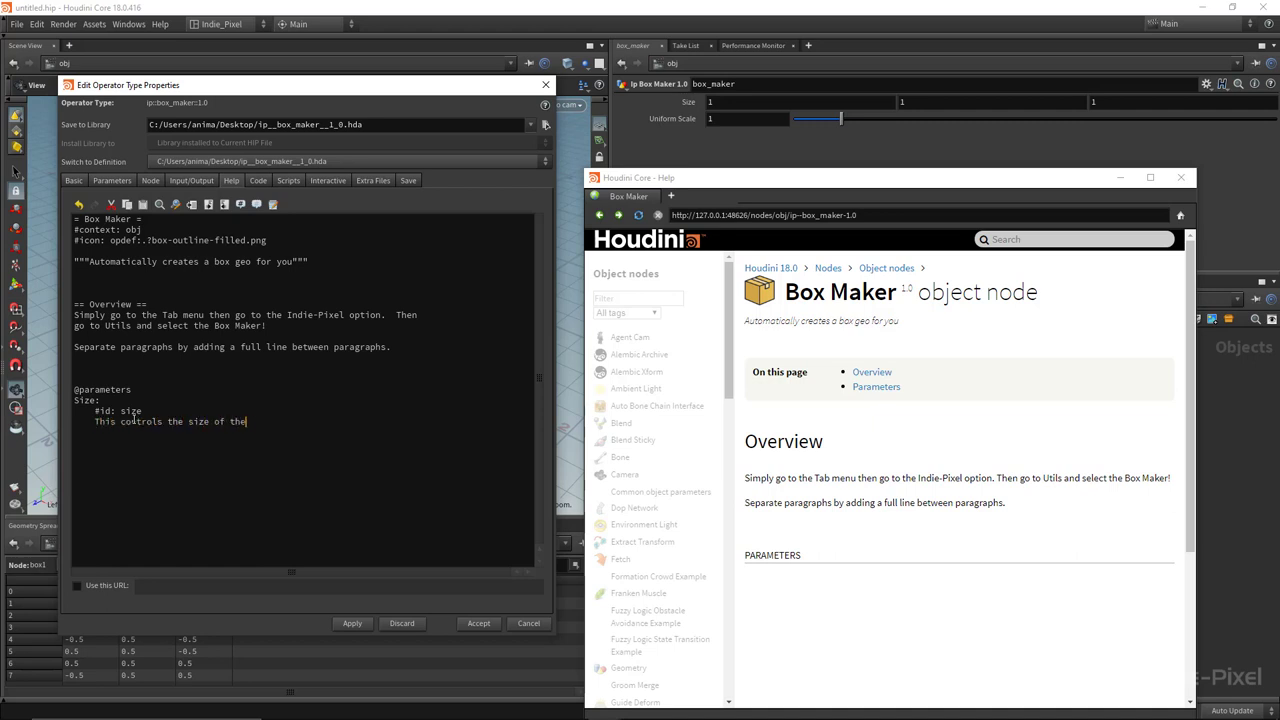
{"action": "type", "text": " box in all axi"}
{"action": "key", "text": "BackSpace"}
{"action": "type", "text": "es"}
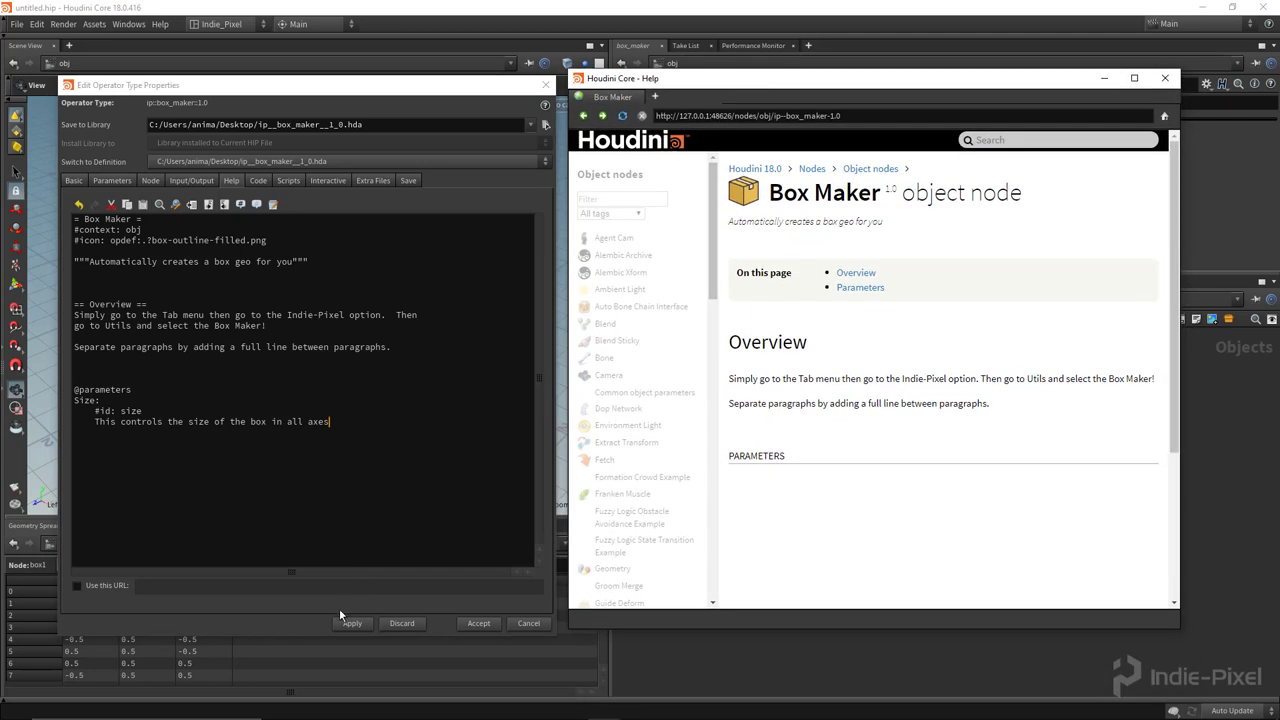
{"action": "left_click", "coordinate": [352, 623]}
{"action": "left_click", "coordinate": [622, 116]}
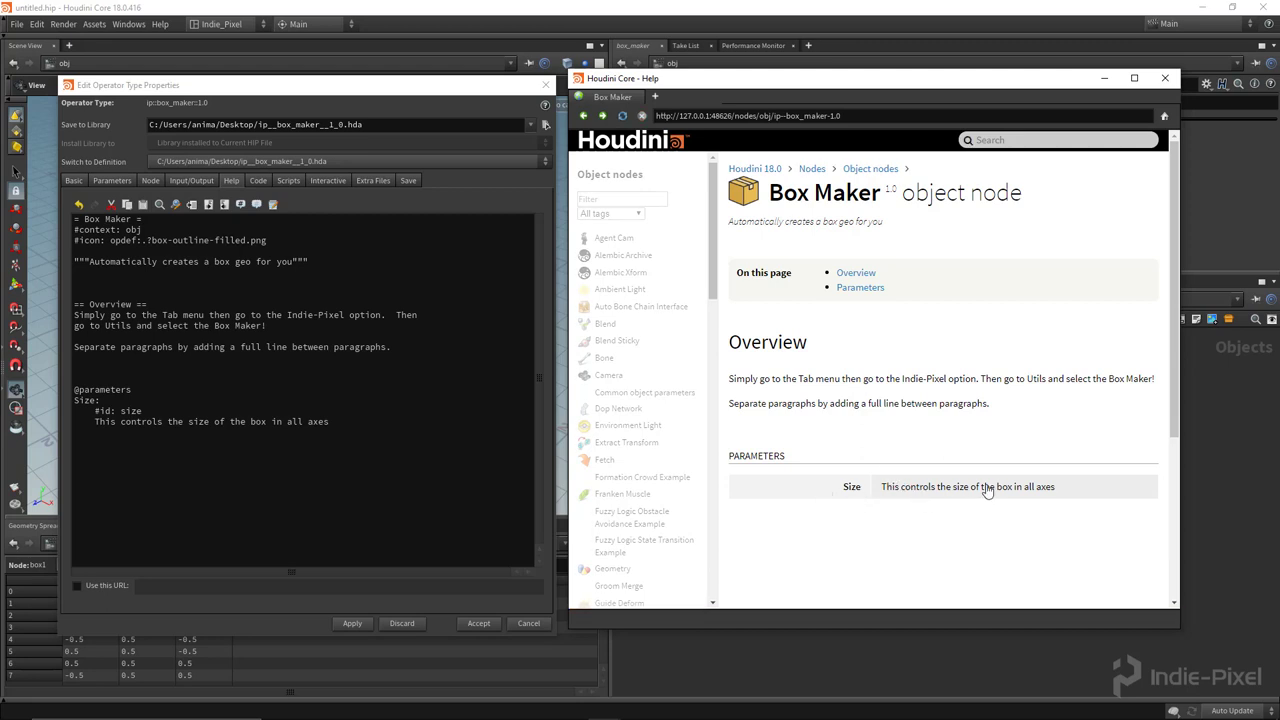
{"action": "scroll", "coordinate": [988, 491], "scroll_direction": "down", "scroll_amount": 1}
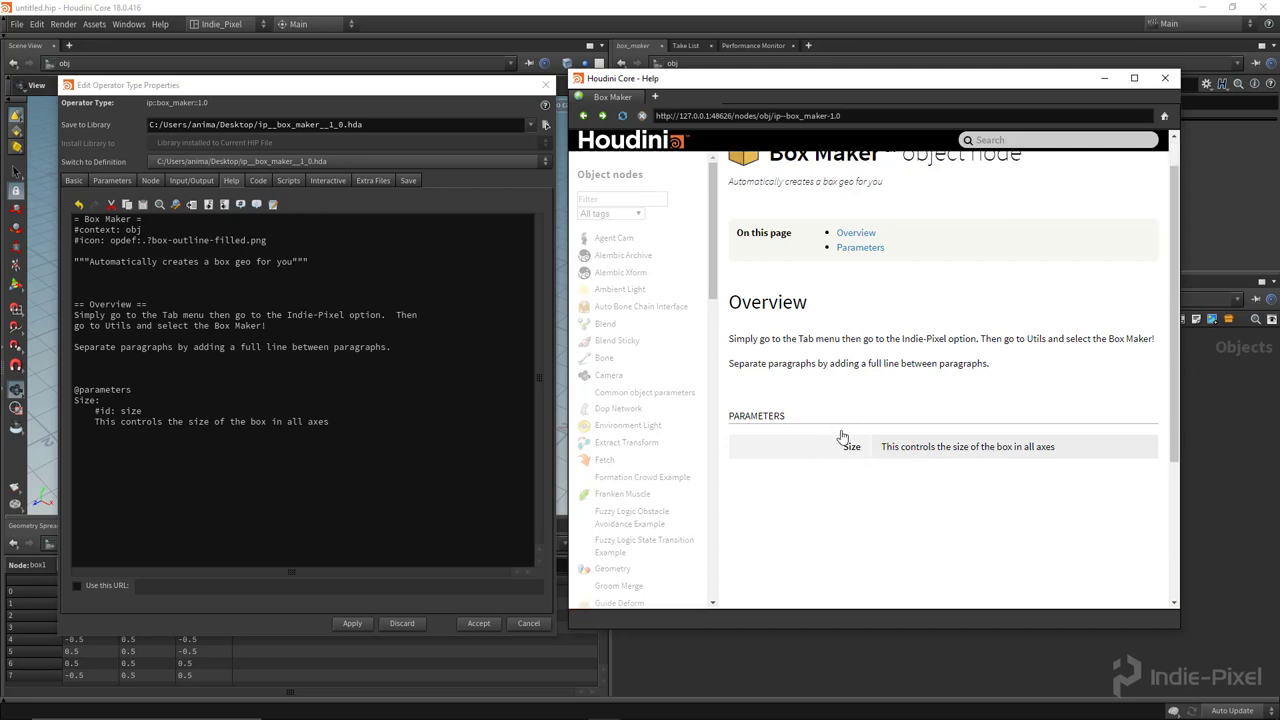
{"action": "left_click", "coordinate": [374, 424]}
{"action": "key", "text": "Return"}
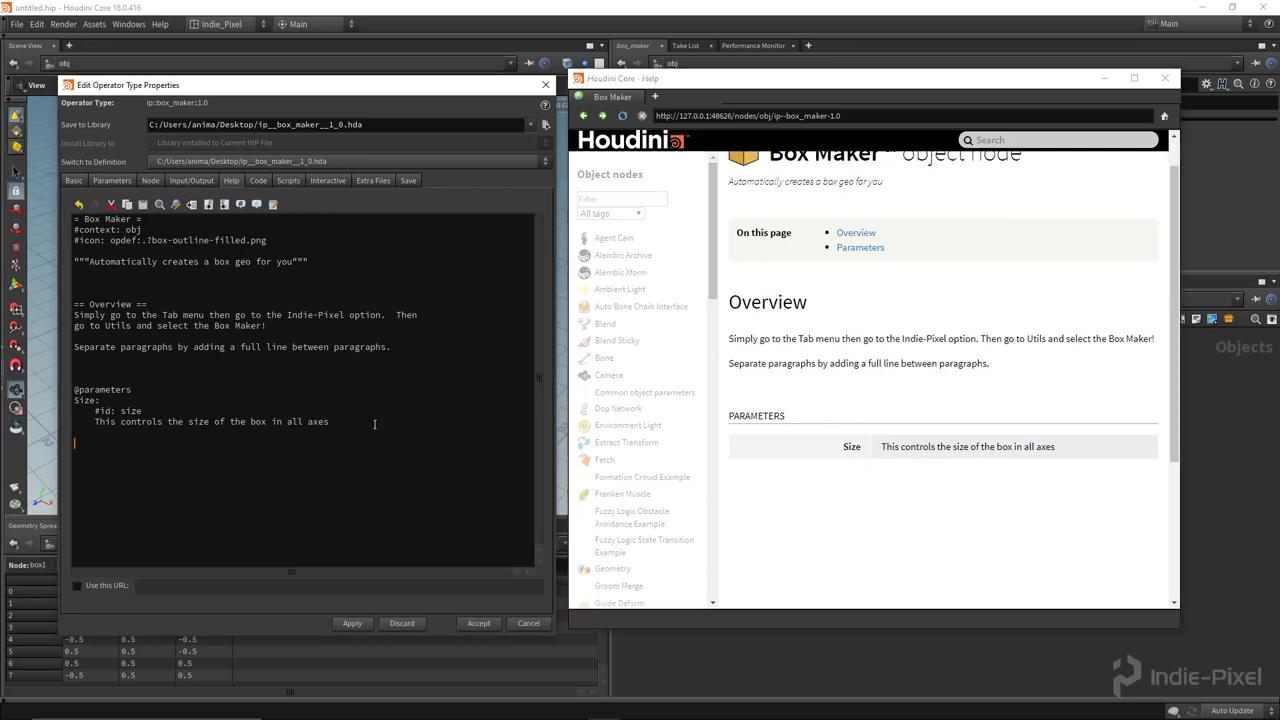
{"action": "mouse_move", "coordinate": [803, 89]}
{"action": "left_mouse_down"}
{"action": "mouse_move", "coordinate": [808, 148]}
{"action": "mouse_move", "coordinate": [810, 102]}
{"action": "left_mouse_up"}
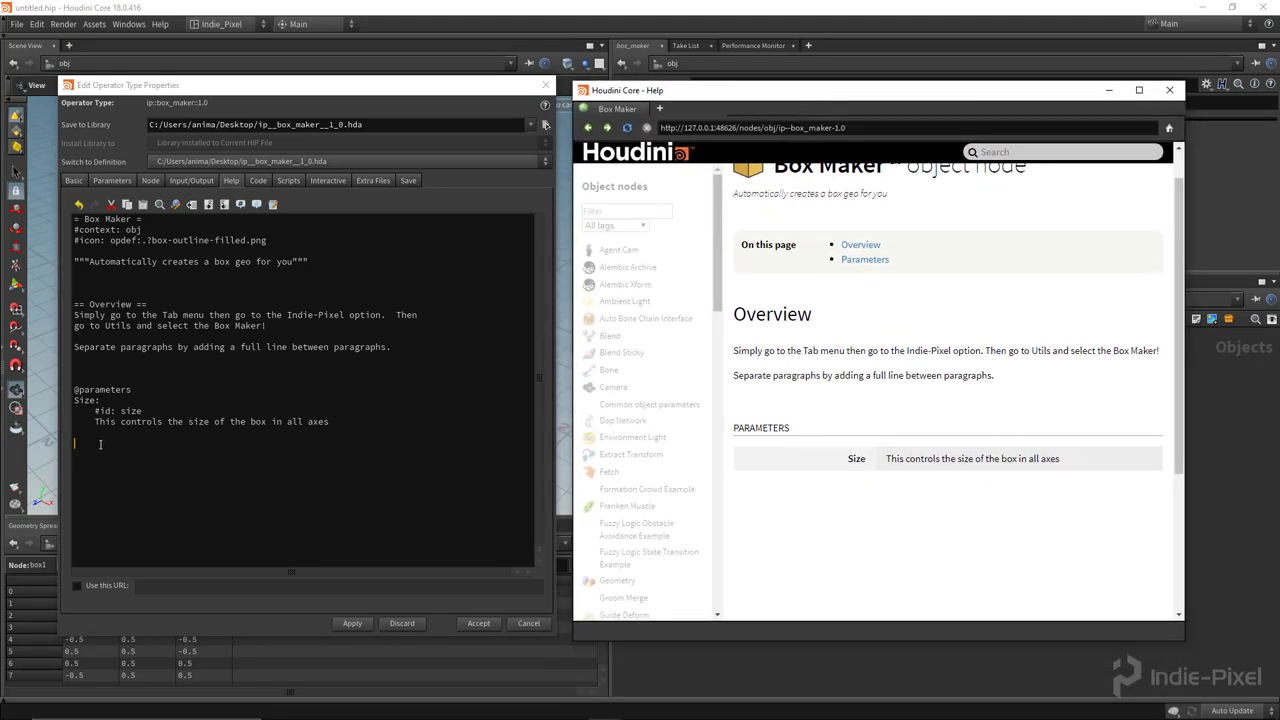
{"action": "left_click", "coordinate": [100, 444]}
{"action": "type", "text": "Un"}
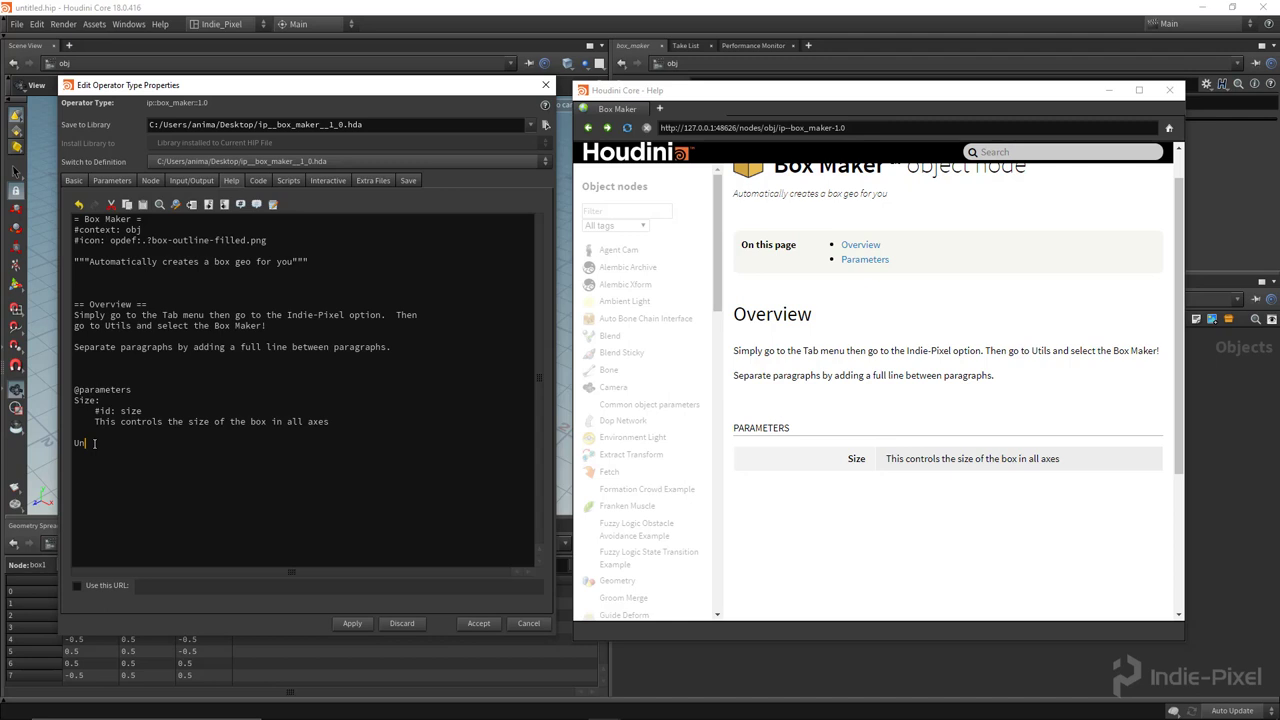
{"action": "type", "text": "iform "}
{"action": "type", "text": "Scale:     "}
{"action": "type", "text": "#id:"}
{"action": "type", "text": " uniformsc"}
{"action": "type", "text": "ale     "}
Step: Describe the Uniform Scale parameter as "This controls the global scale of the box", apply it and reload the help page
{"action": "type", "text": "This controls th"}
{"action": "type", "text": "e glob"}
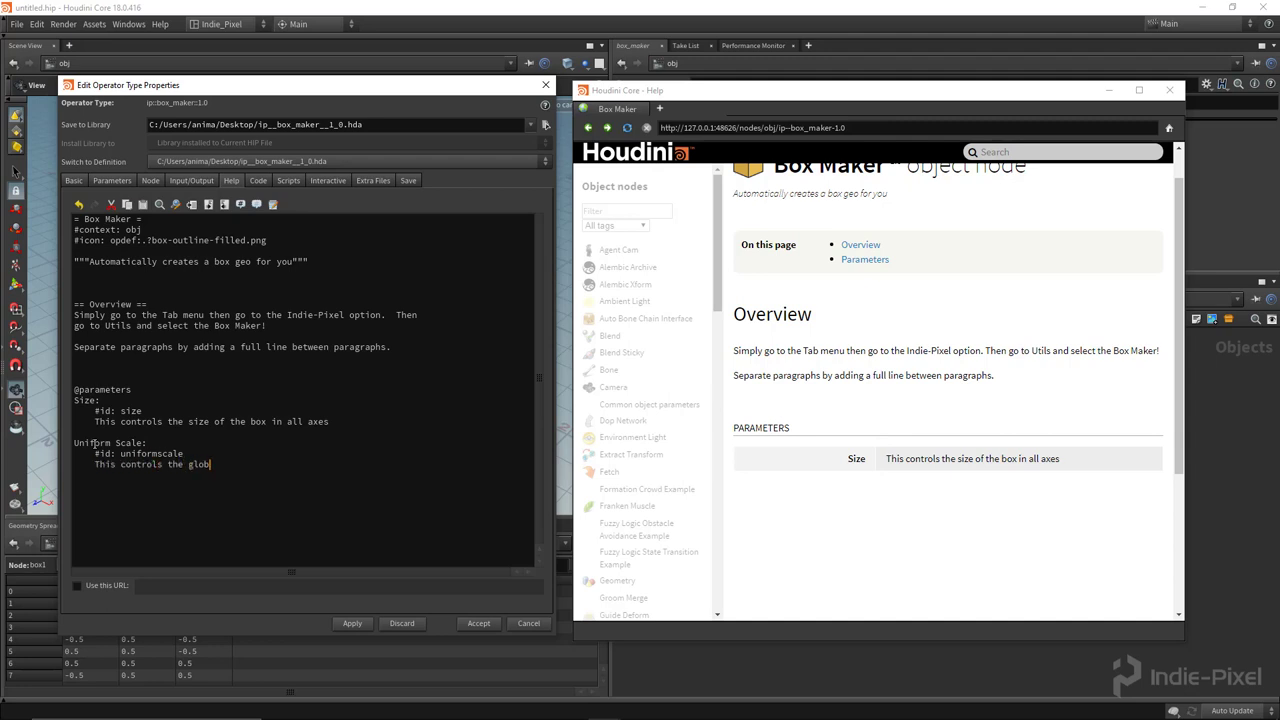
{"action": "type", "text": "al scale of the box"}
{"action": "left_click", "coordinate": [345, 623]}
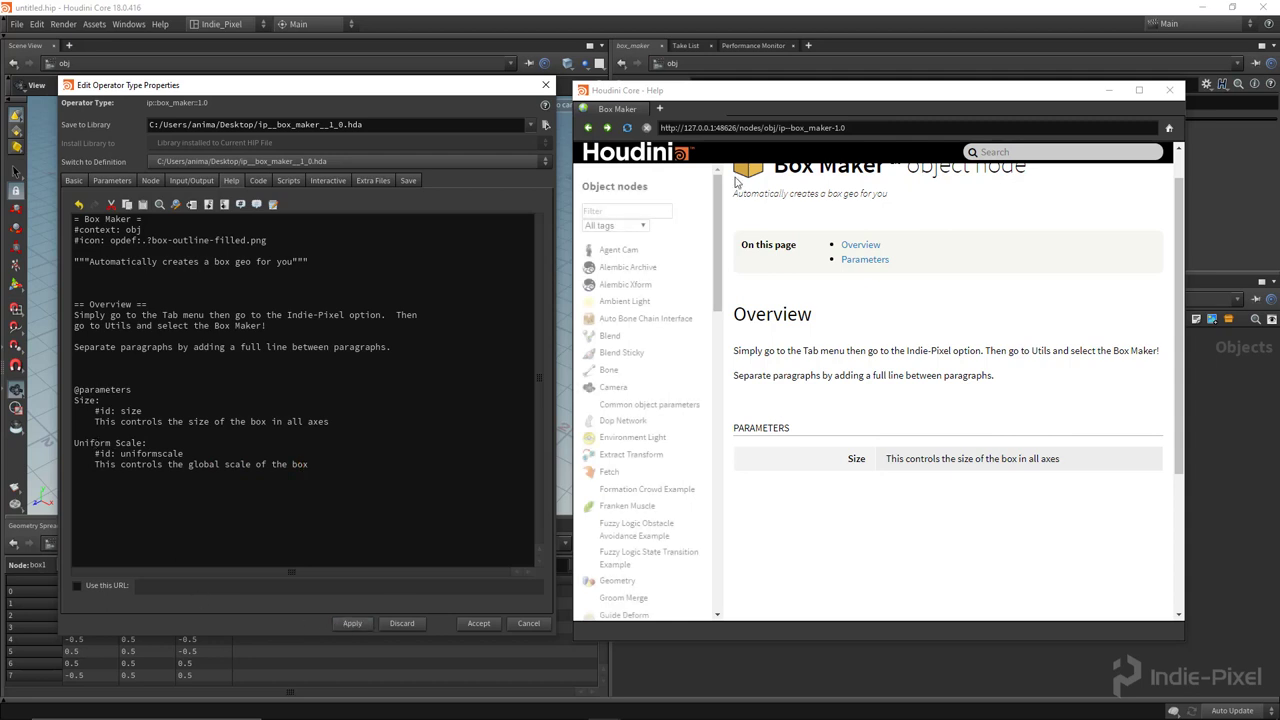
{"action": "left_click", "coordinate": [627, 128]}
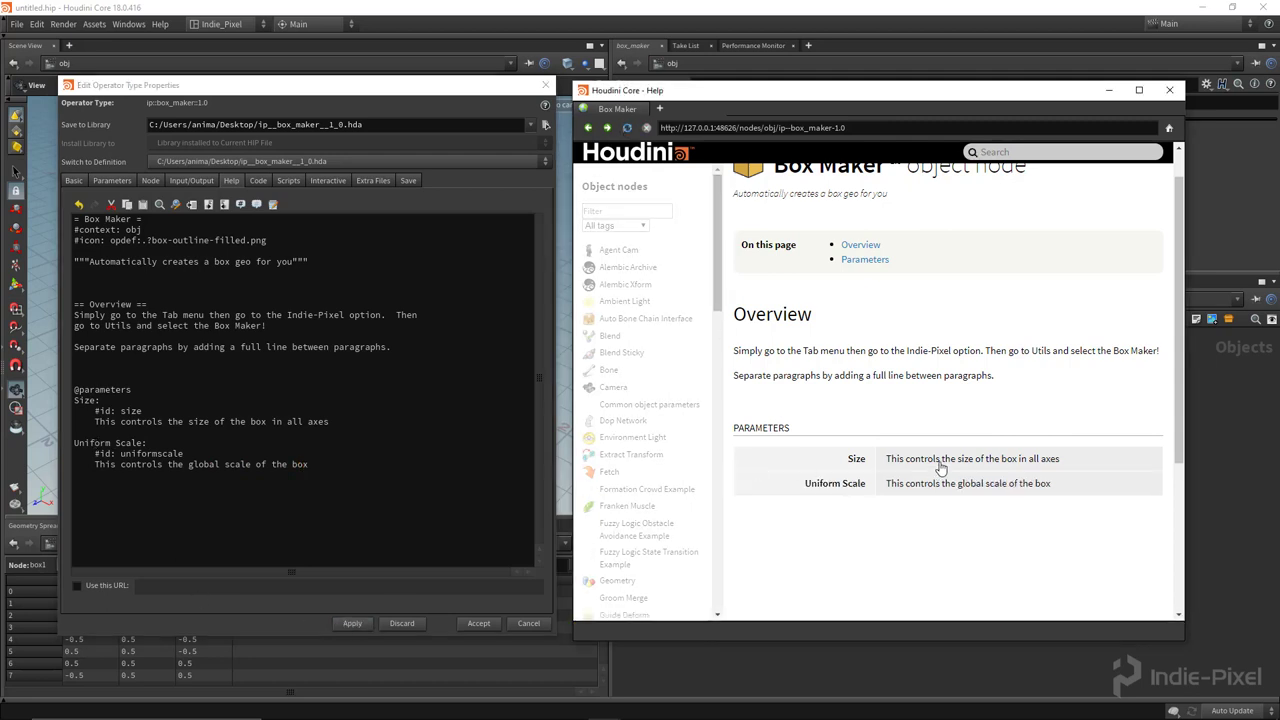
{"action": "scroll", "coordinate": [981, 497], "scroll_direction": "up", "scroll_amount": 1}
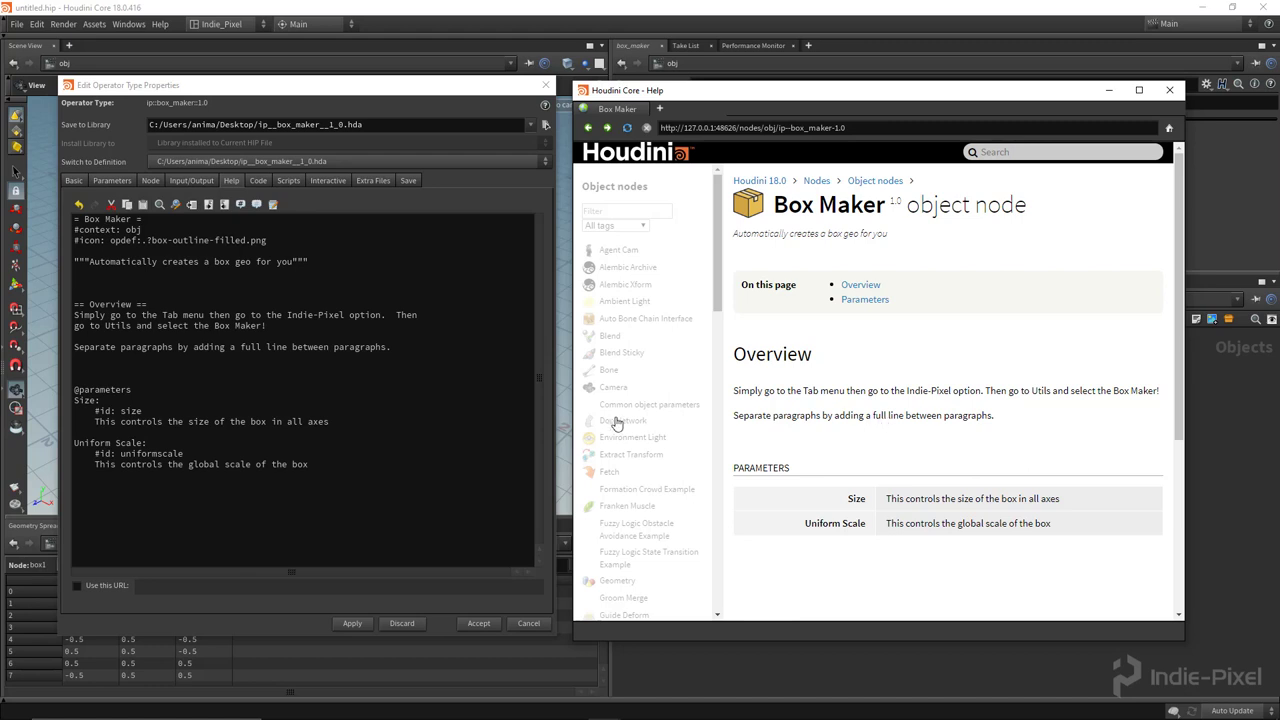
{"action": "left_click", "coordinate": [327, 461]}
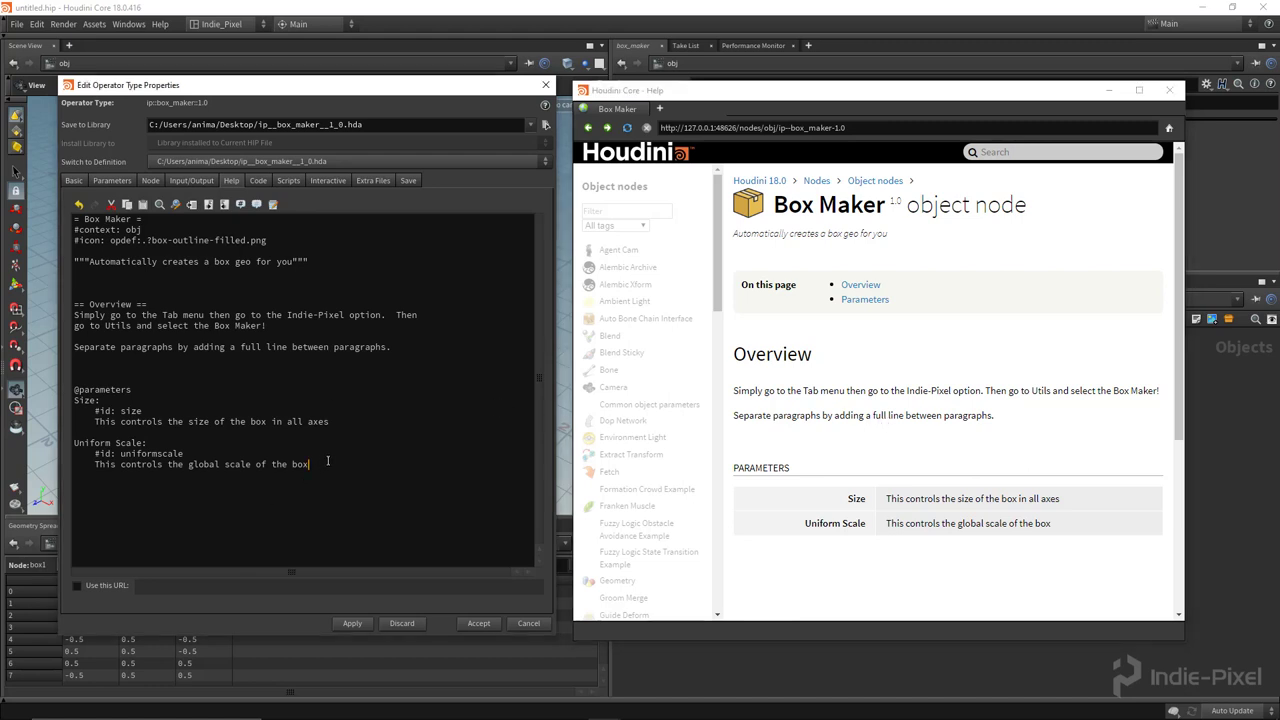
{"action": "key", "text": "Return"}
{"action": "key", "text": "BackSpace"}
{"action": "key", "text": "BackSpace"}
{"action": "key", "text": "BackSpace"}
{"action": "type", "text": "@Developer Info"}
{"action": "left_click", "coordinate": [352, 624]}
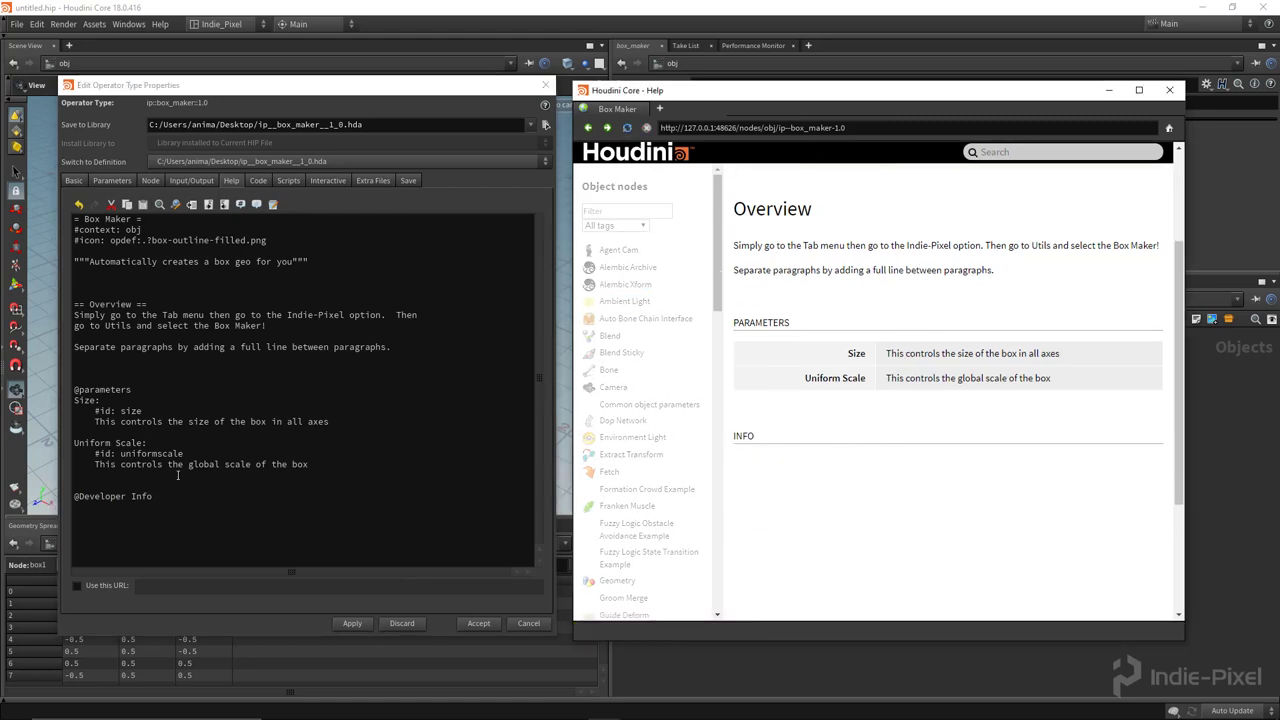
{"action": "left_click", "coordinate": [133, 496]}
{"action": "key", "text": "BackSpace"}
{"action": "key", "text": "BackSpace"}
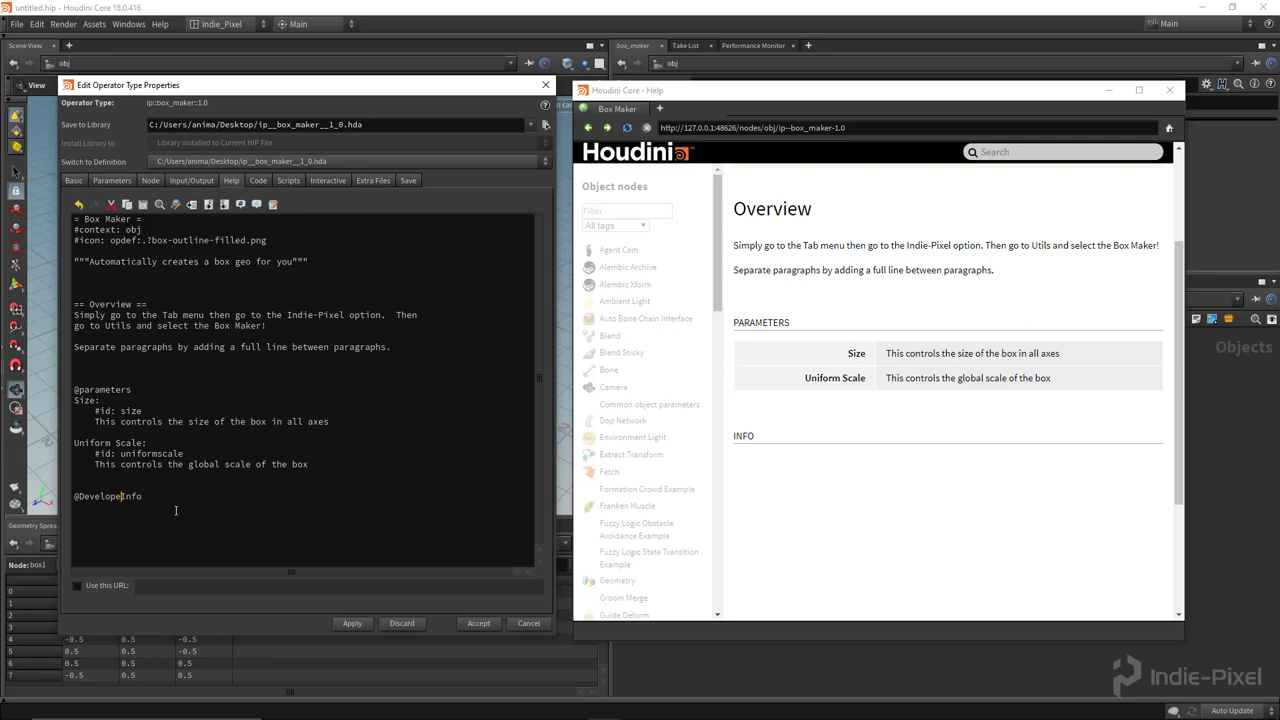
{"action": "type", "text": "r"}
{"action": "left_click", "coordinate": [352, 623]}
{"action": "left_click", "coordinate": [627, 128]}
{"action": "left_click", "coordinate": [163, 496]}
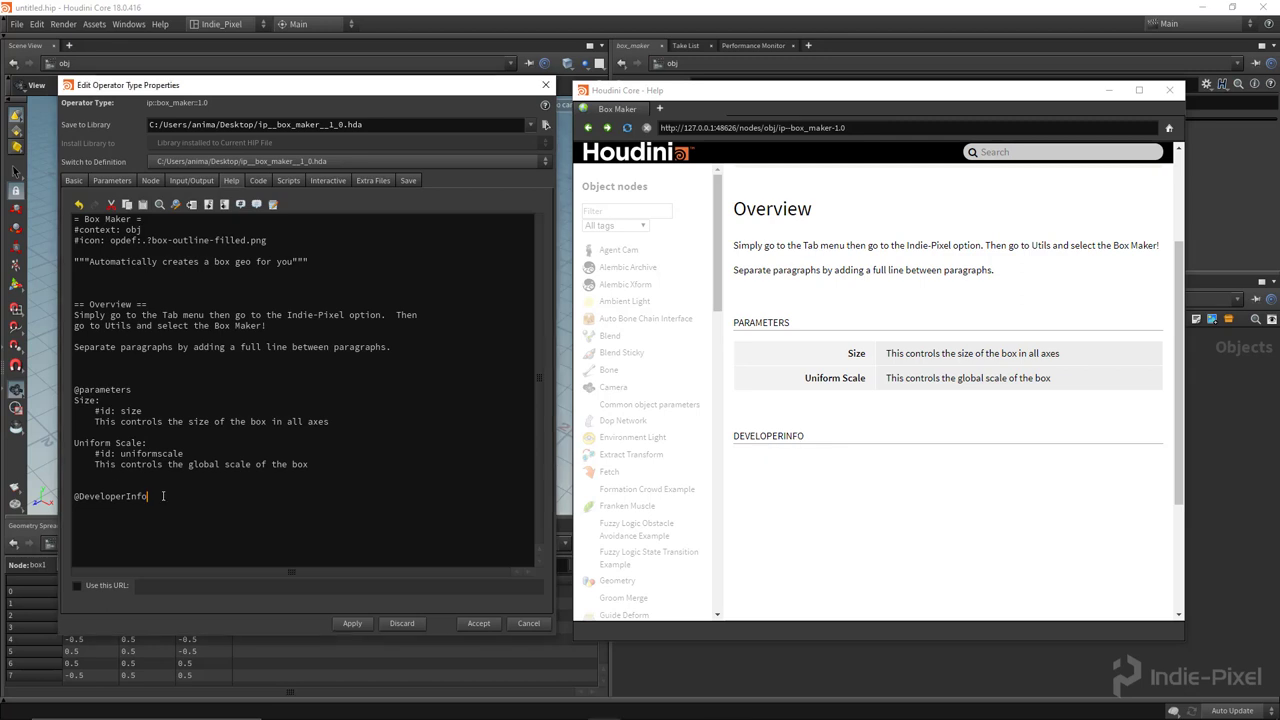
{"action": "key", "text": "Left"}
{"action": "key", "text": "Left"}
{"action": "key", "text": "Left"}
{"action": "key", "text": "Left"}
{"action": "key", "text": "BackSpace"}
{"action": "type", "text": "d"}
{"action": "key", "text": "End"}
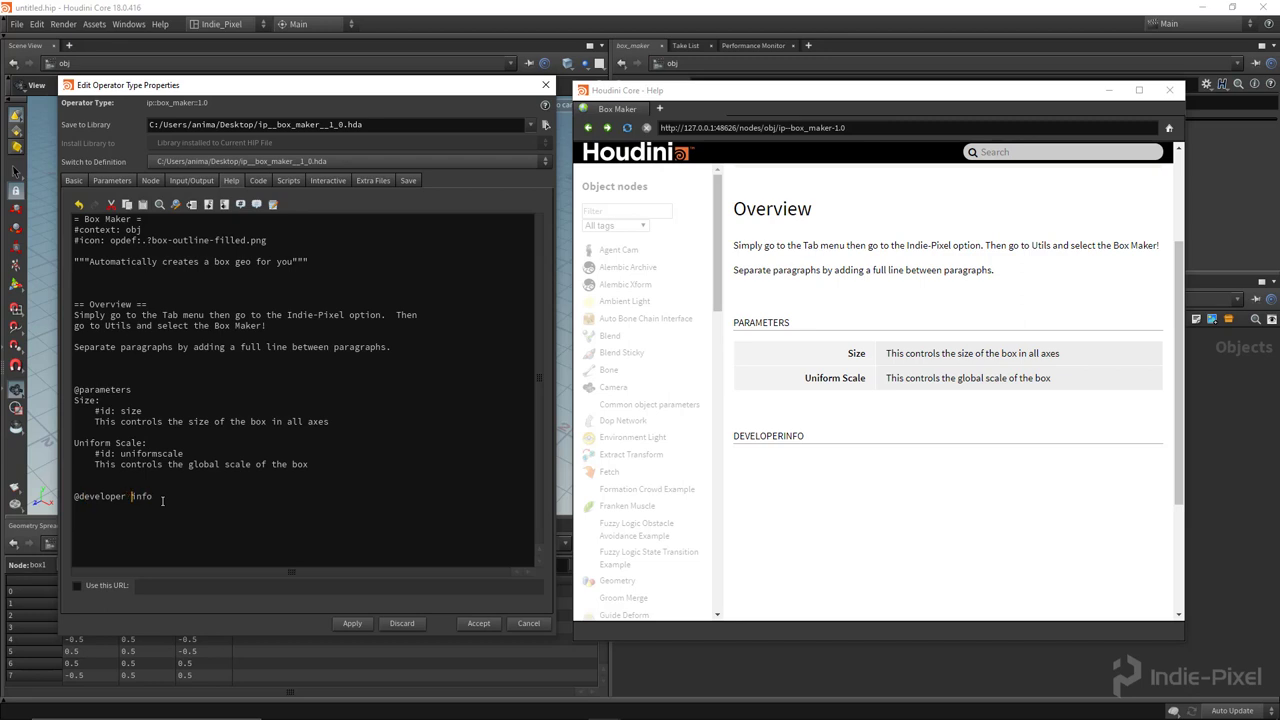
{"action": "left_click", "coordinate": [352, 624]}
{"action": "left_click", "coordinate": [627, 127]}
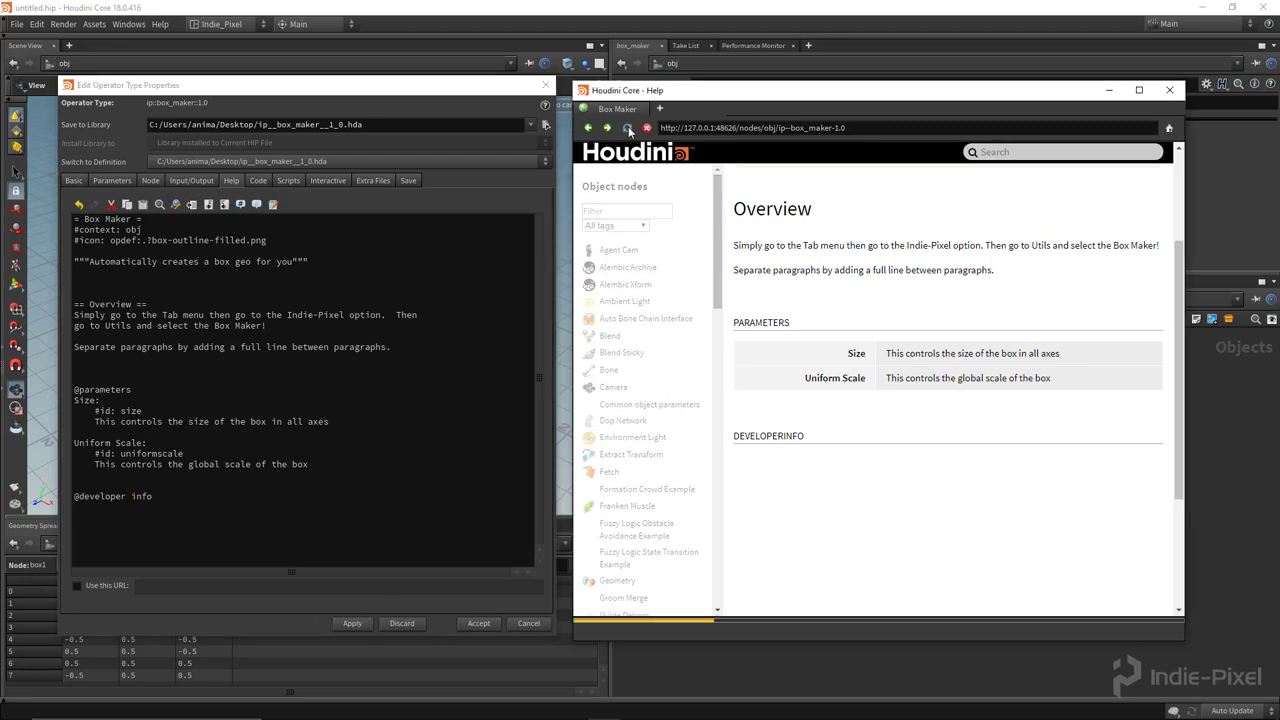
{"action": "left_click", "coordinate": [106, 505]}
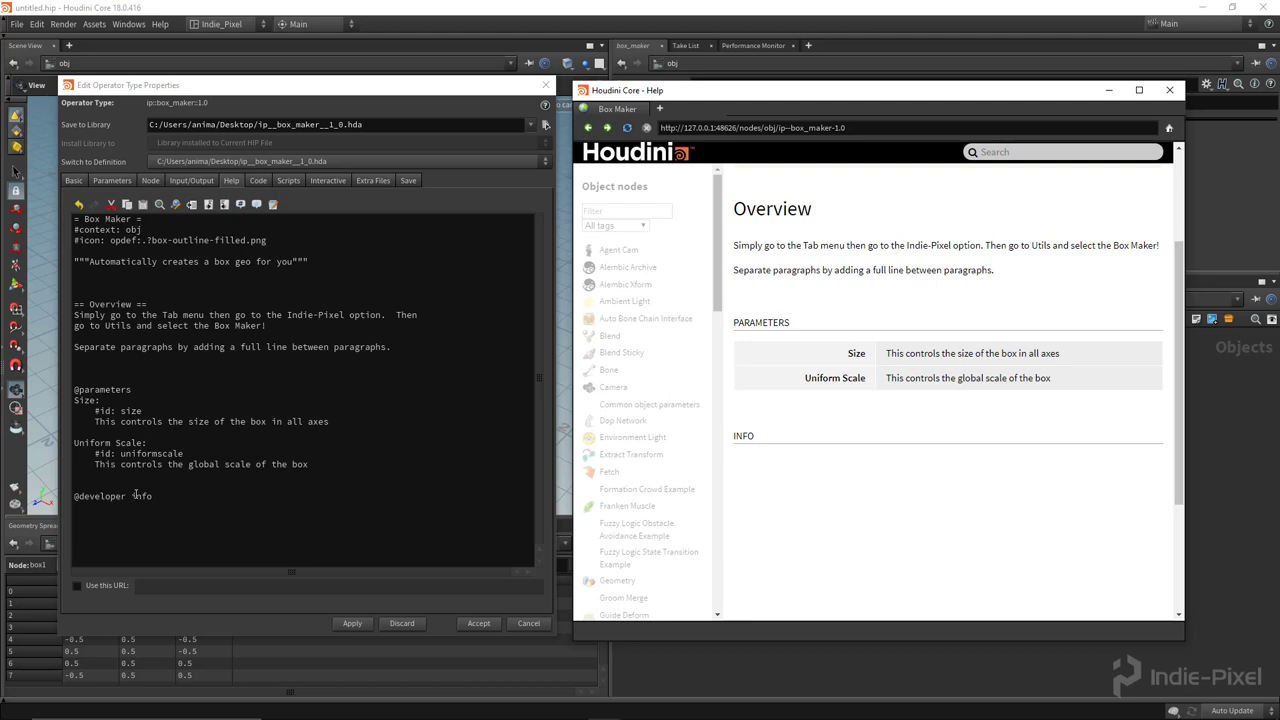
{"action": "left_click", "coordinate": [135, 495]}
{"action": "key", "text": "BackSpace"}
{"action": "key", "text": "BackSpace"}
{"action": "key", "text": "BackSpace"}
{"action": "key", "text": "BackSpace"}
{"action": "key", "text": "BackSpace"}
{"action": "key", "text": "BackSpace"}
{"action": "key", "text": "BackSpace"}
{"action": "key", "text": "BackSpace"}
{"action": "key", "text": "BackSpace"}
{"action": "key", "text": "BackSpace"}
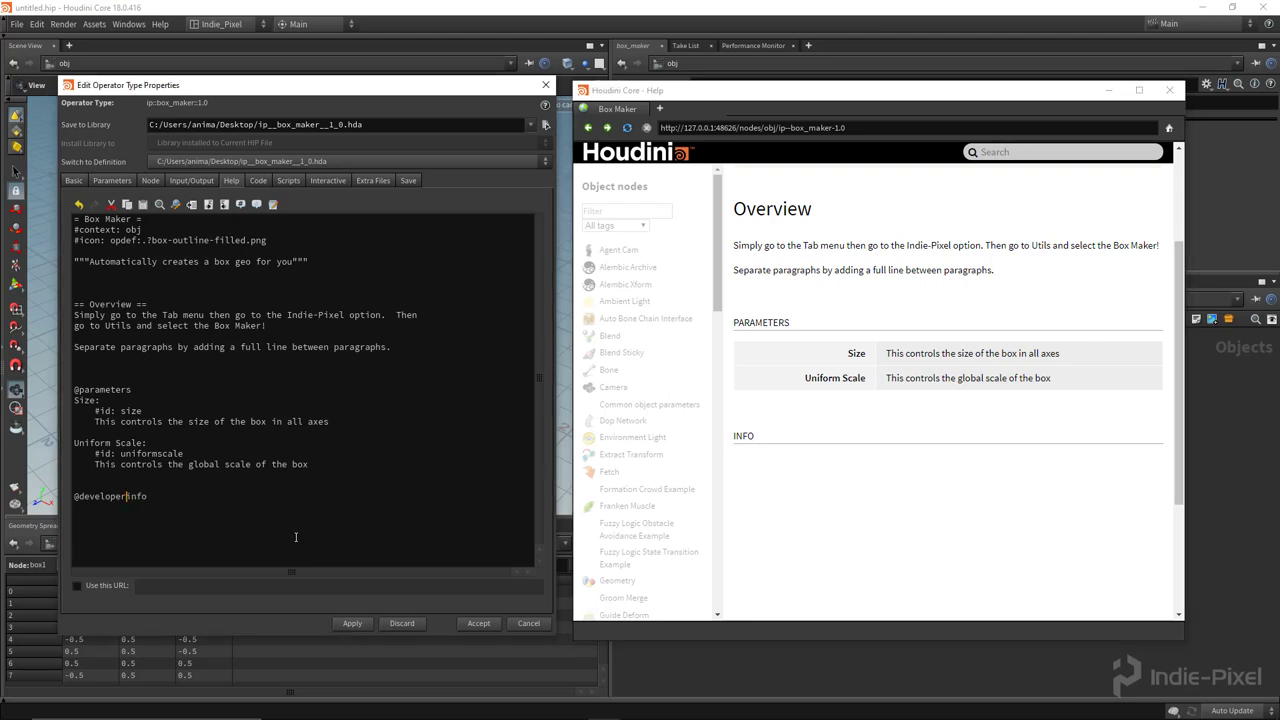
{"action": "key", "text": "Right"}
{"action": "key", "text": "Right"}
{"action": "key", "text": "Right"}
{"action": "key", "text": "Return"}
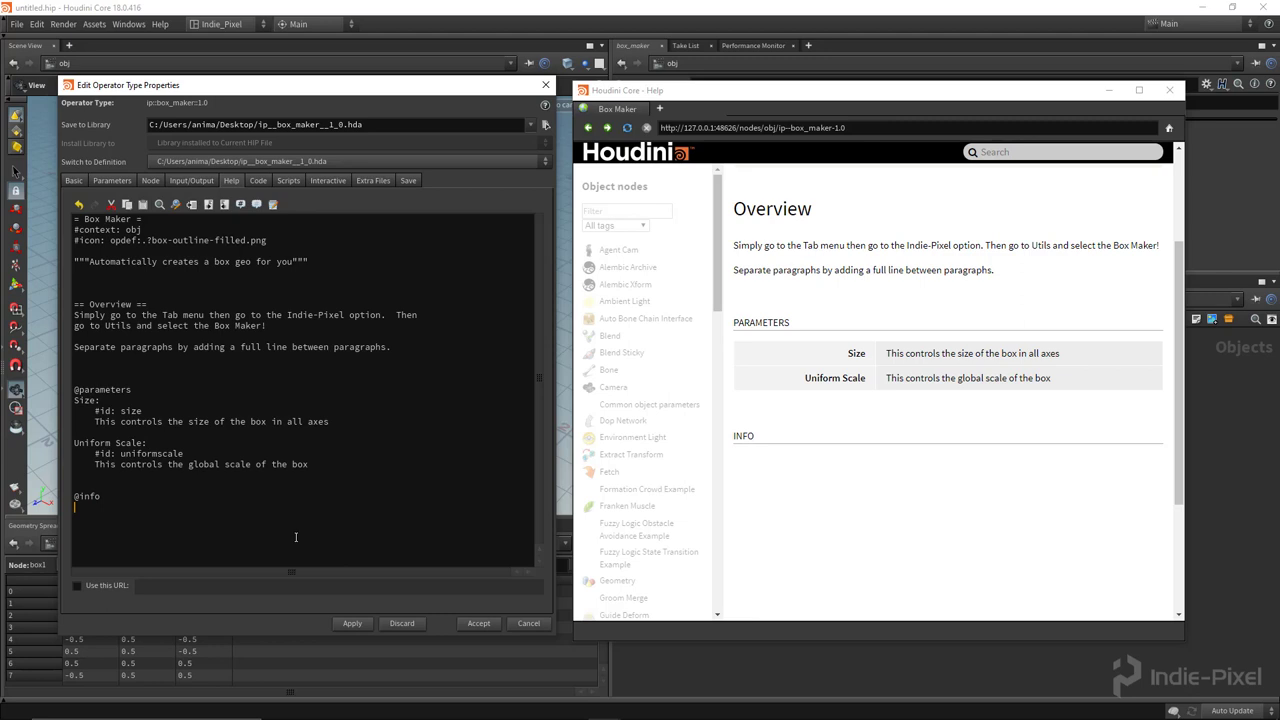
{"action": "type", "text": "["}
{"action": "type", "text": "Indie-Pixel We"}
{"action": "key", "text": "BackSpace"}
{"action": "key", "text": "BackSpace"}
{"action": "type", "text": "ite"}
{"action": "type", "text": "|http://indie-pixel."}
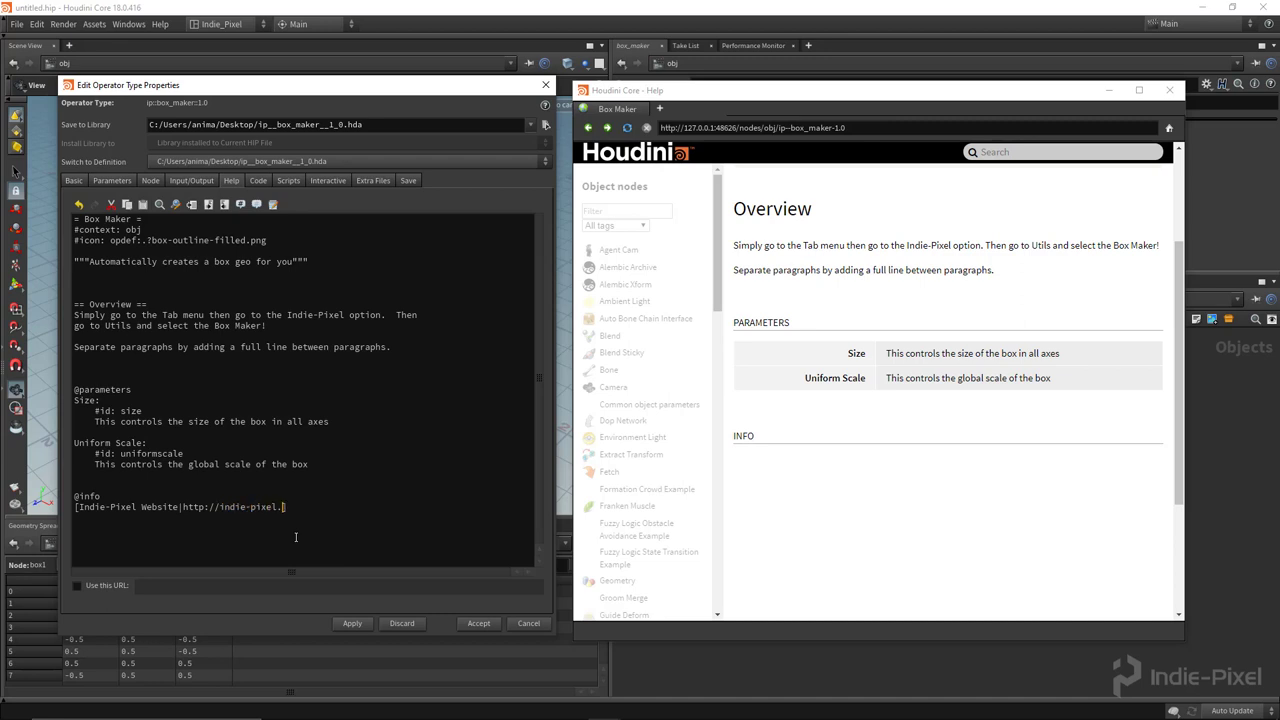
{"action": "type", "text": "com"}
{"action": "left_click", "coordinate": [352, 624]}
{"action": "left_click", "coordinate": [626, 128]}
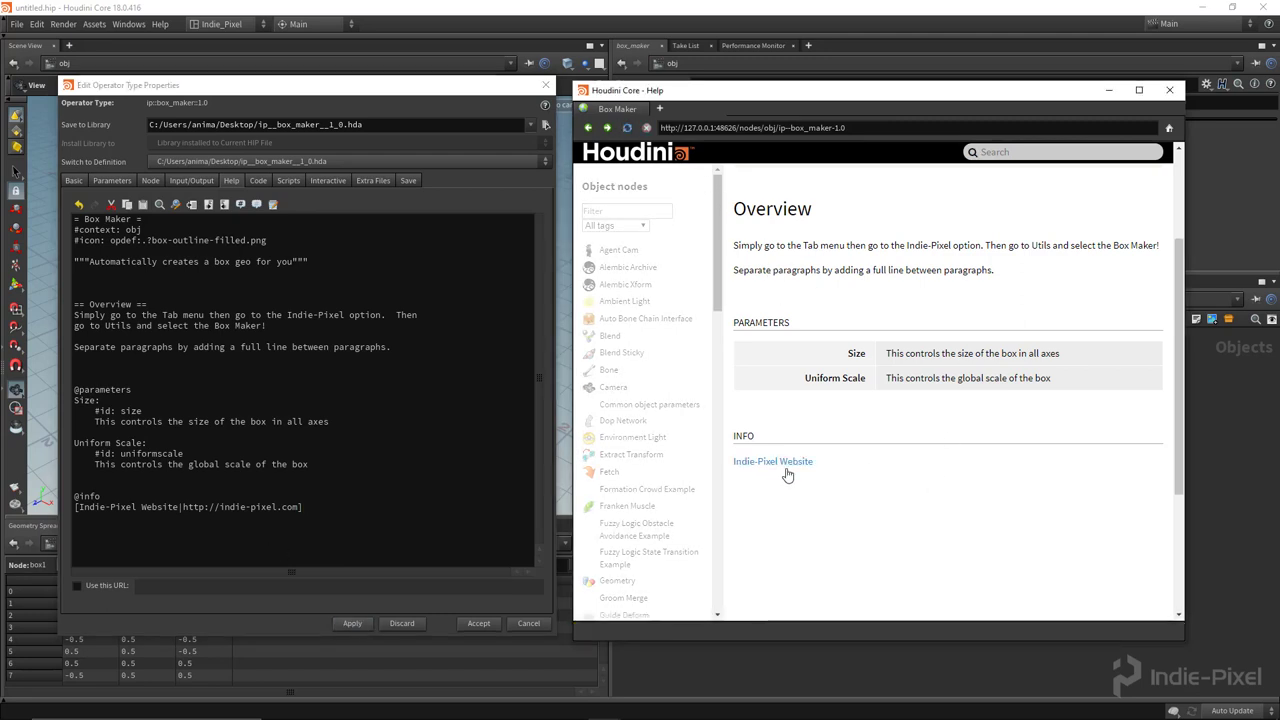
Step: Test the Indie-Pixel Website link in an enlarged help window, look over the site and return to the Box Maker help page
{"action": "left_click", "coordinate": [775, 467]}
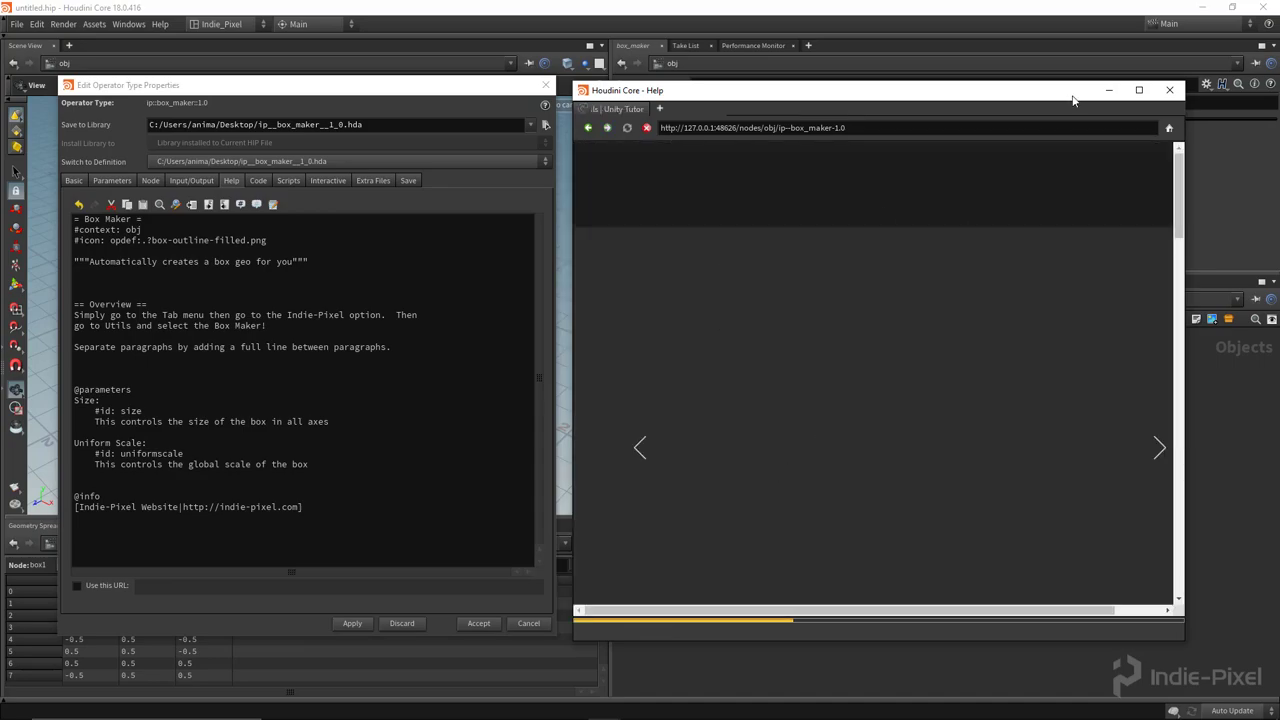
{"action": "left_click", "coordinate": [1142, 91]}
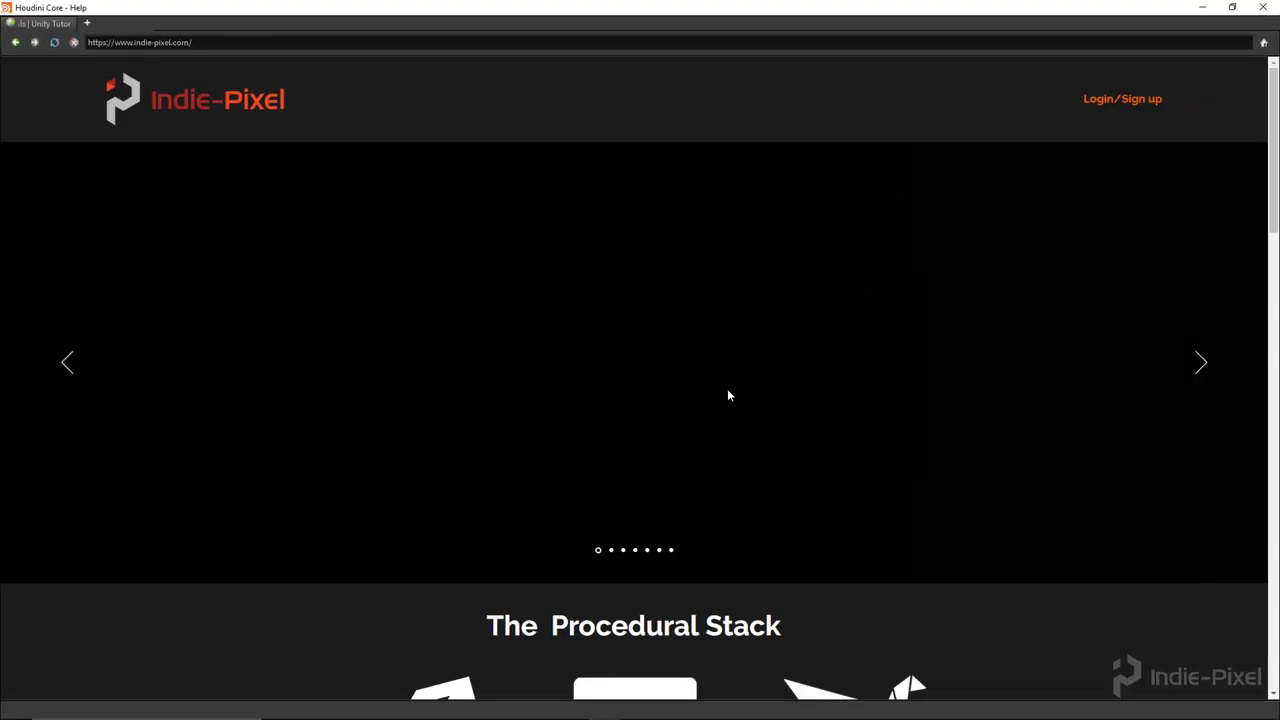
{"action": "scroll", "coordinate": [776, 389], "scroll_direction": "down", "scroll_amount": 8}
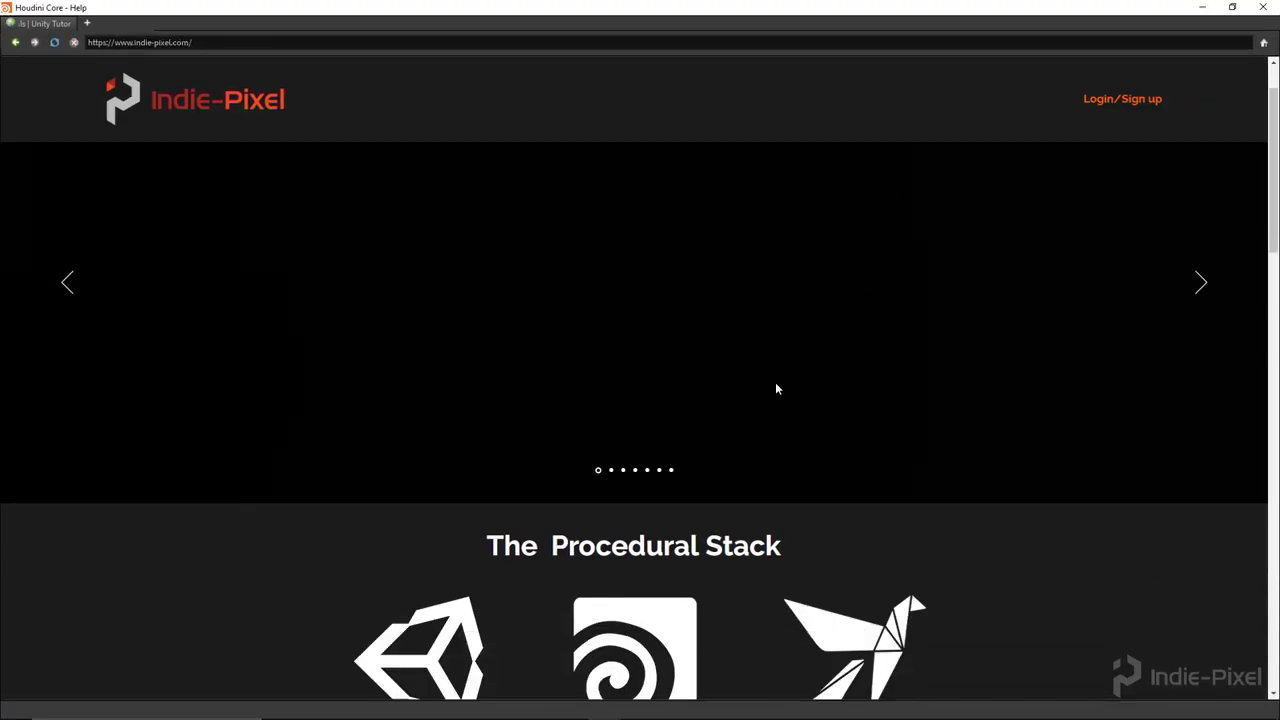
{"action": "scroll", "coordinate": [780, 389], "scroll_direction": "down", "scroll_amount": 2}
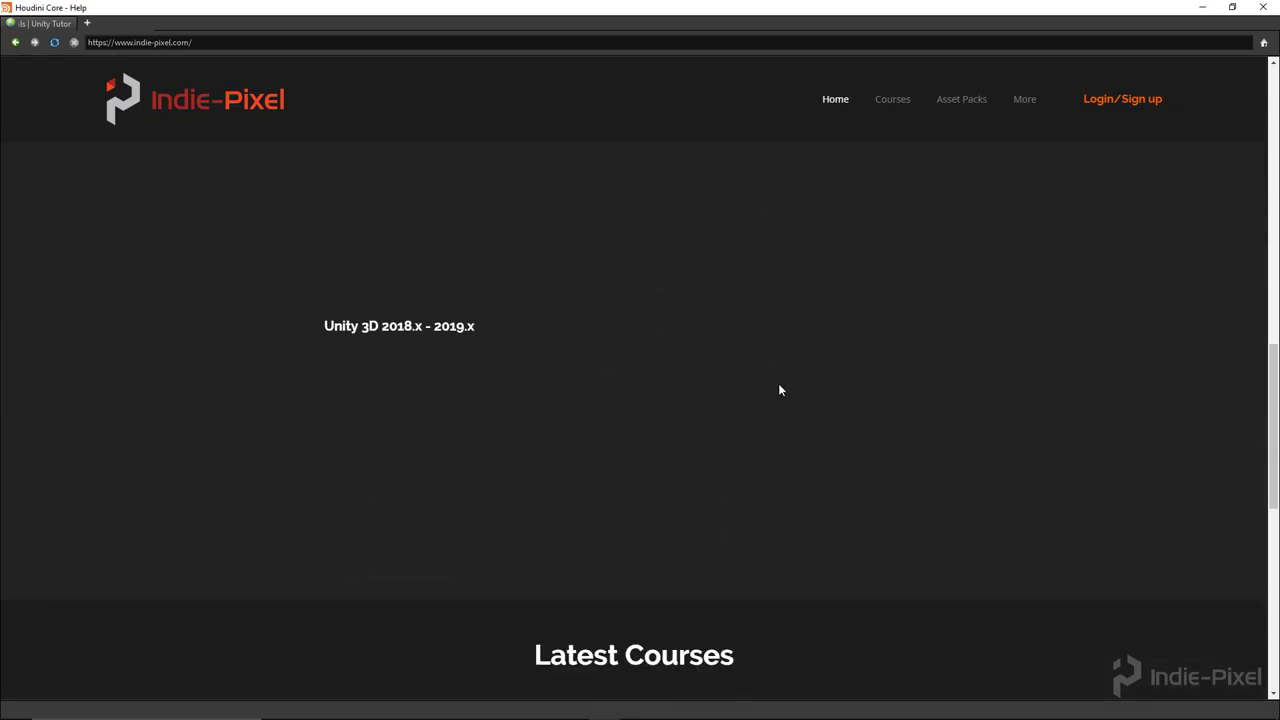
{"action": "scroll", "coordinate": [780, 389], "scroll_direction": "up", "scroll_amount": 10}
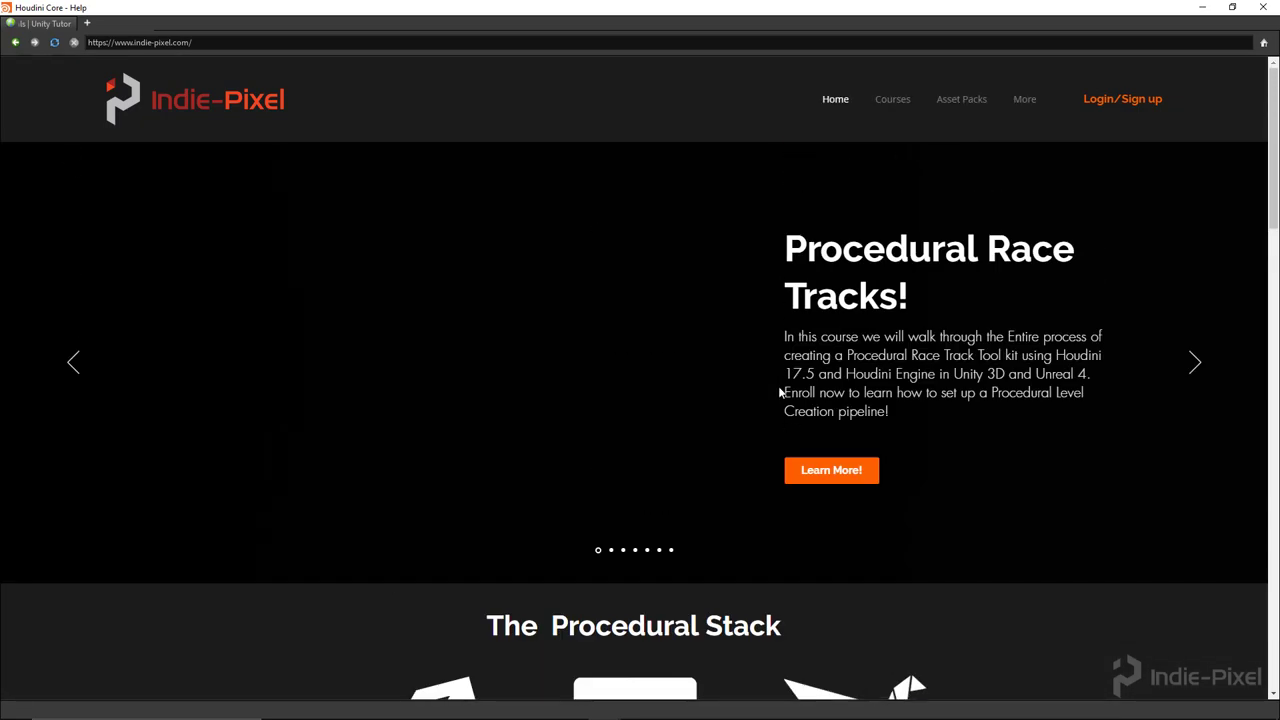
{"action": "left_click", "coordinate": [1232, 7]}
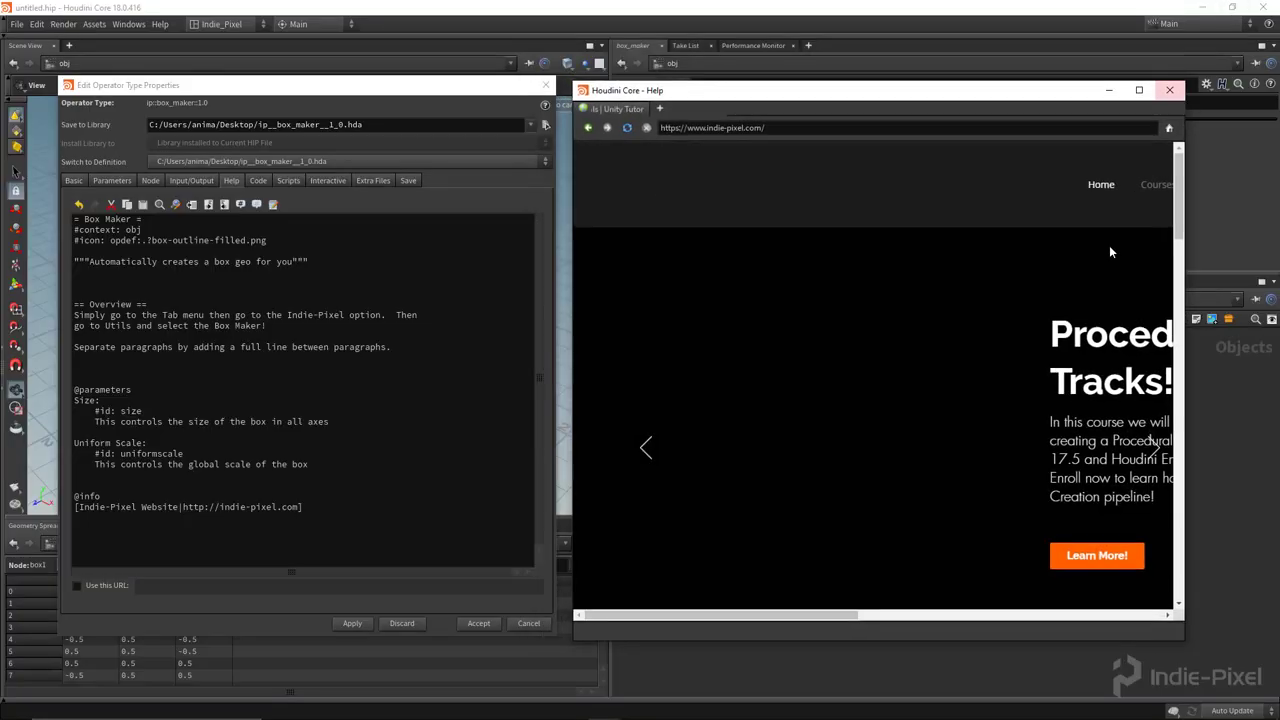
{"action": "left_click", "coordinate": [587, 130]}
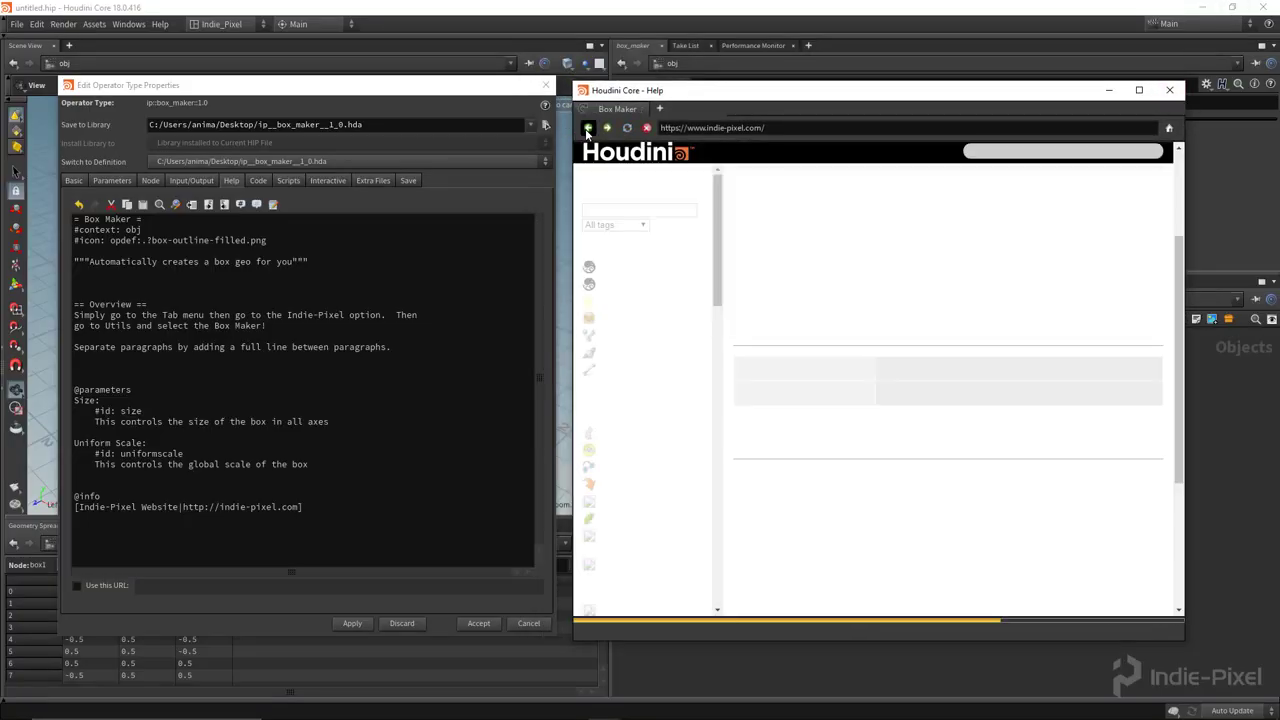
{"action": "scroll", "coordinate": [980, 526], "scroll_direction": "up", "scroll_amount": 3}
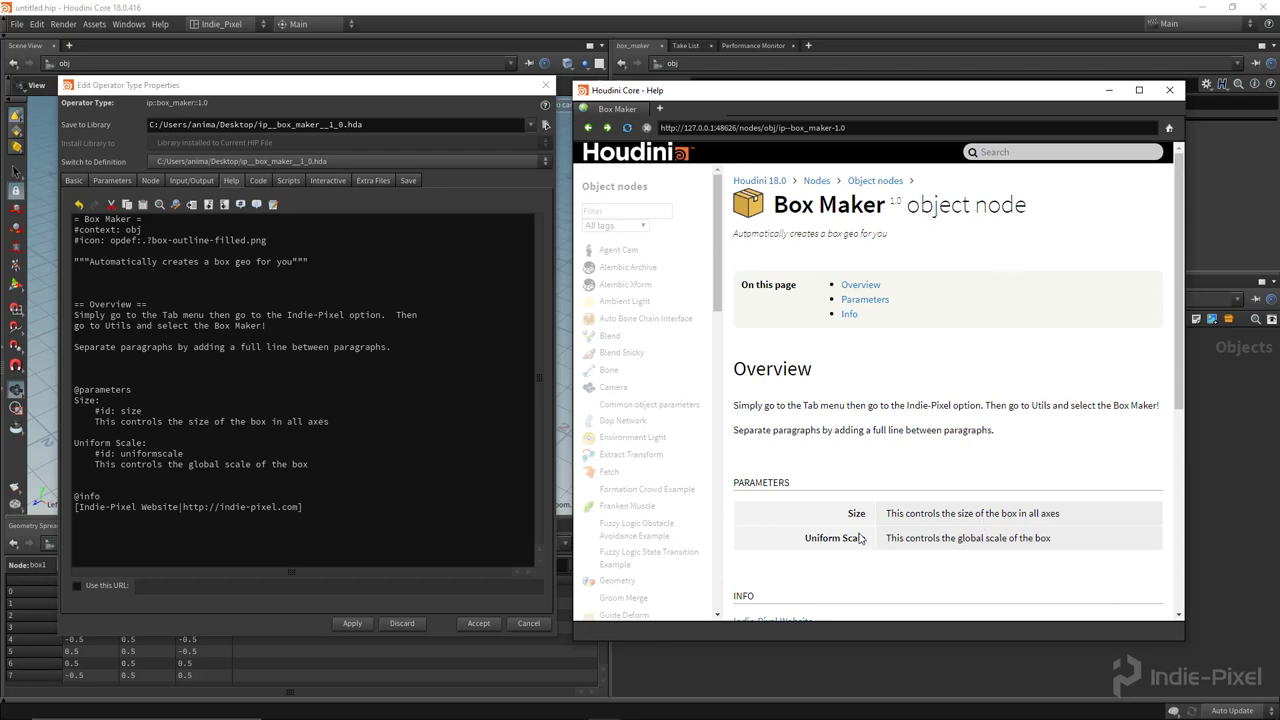
Step: Switch to the web browser, close the custom asset icons forum page, review the wiki markup reference and return to Houdini's help window
{"action": "left_click", "coordinate": [500, 709]}
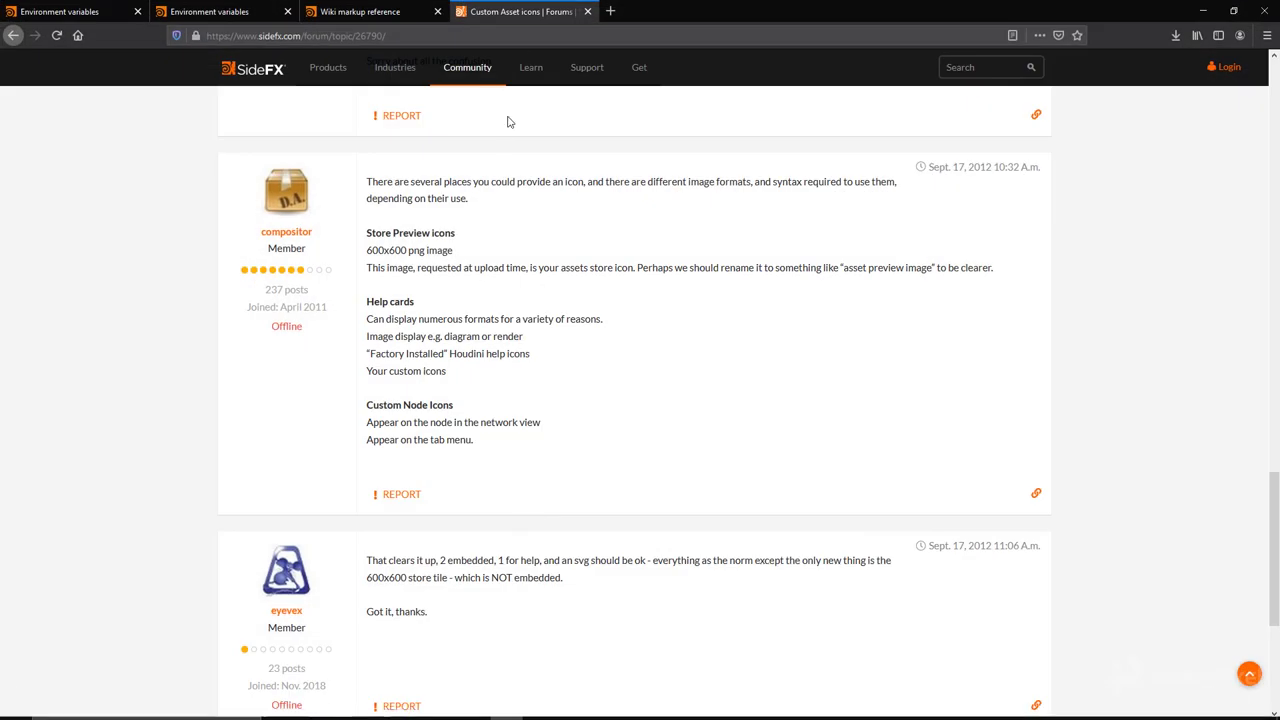
{"action": "middle_click", "coordinate": [574, 17]}
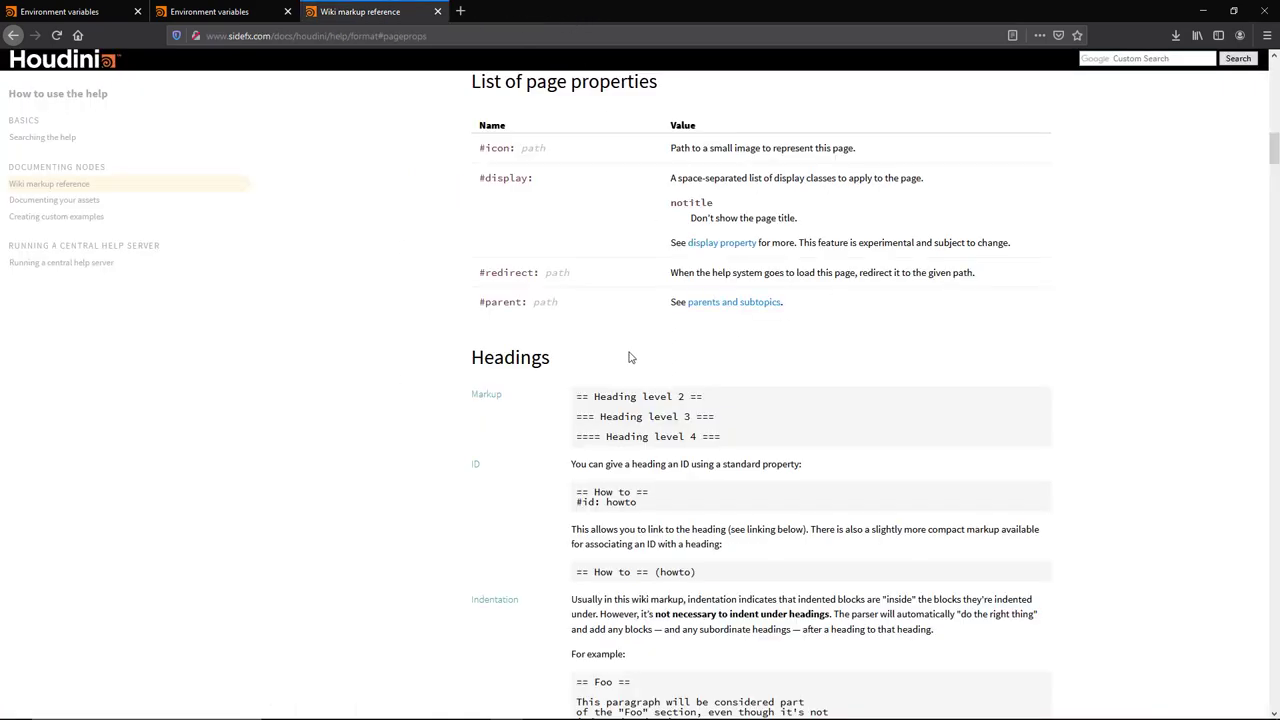
{"action": "scroll", "coordinate": [640, 360], "scroll_direction": "up", "scroll_amount": 7}
{"action": "scroll", "coordinate": [647, 365], "scroll_direction": "up", "scroll_amount": 3}
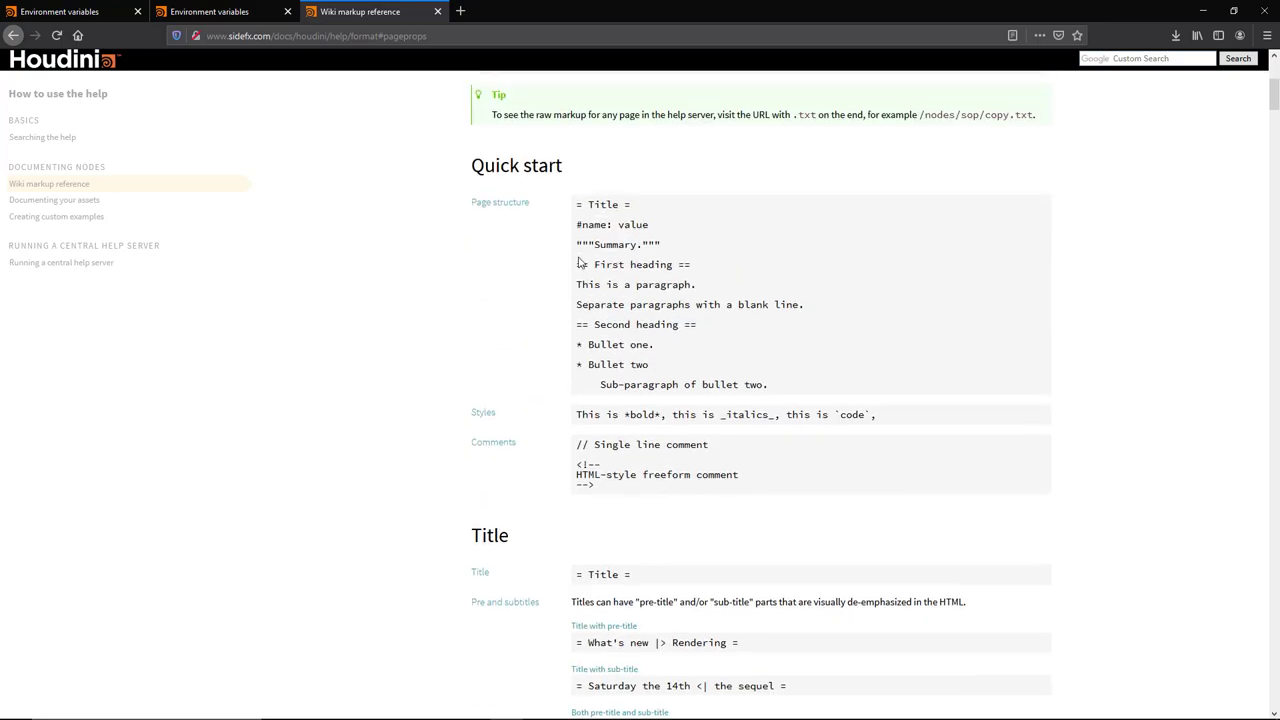
{"action": "scroll", "coordinate": [602, 375], "scroll_direction": "down", "scroll_amount": 3}
{"action": "scroll", "coordinate": [602, 375], "scroll_direction": "down", "scroll_amount": 12}
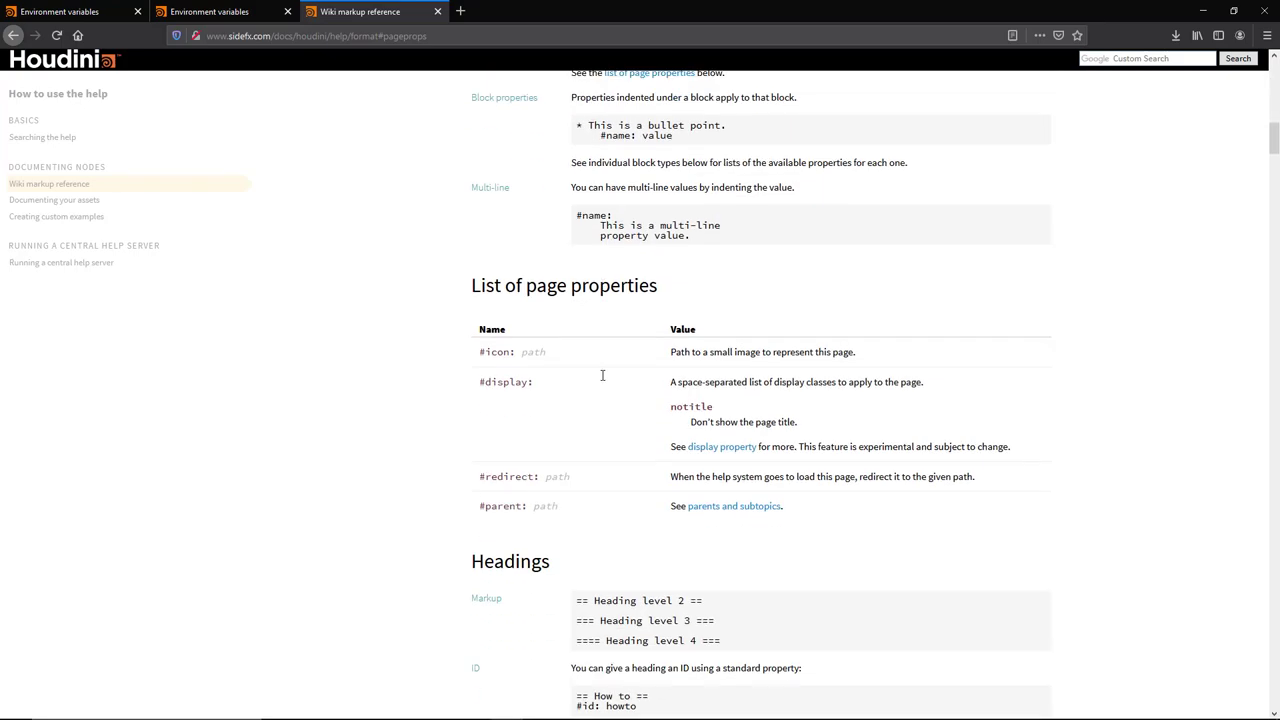
{"action": "scroll", "coordinate": [602, 380], "scroll_direction": "down", "scroll_amount": 3}
{"action": "scroll", "coordinate": [602, 380], "scroll_direction": "up", "scroll_amount": 6}
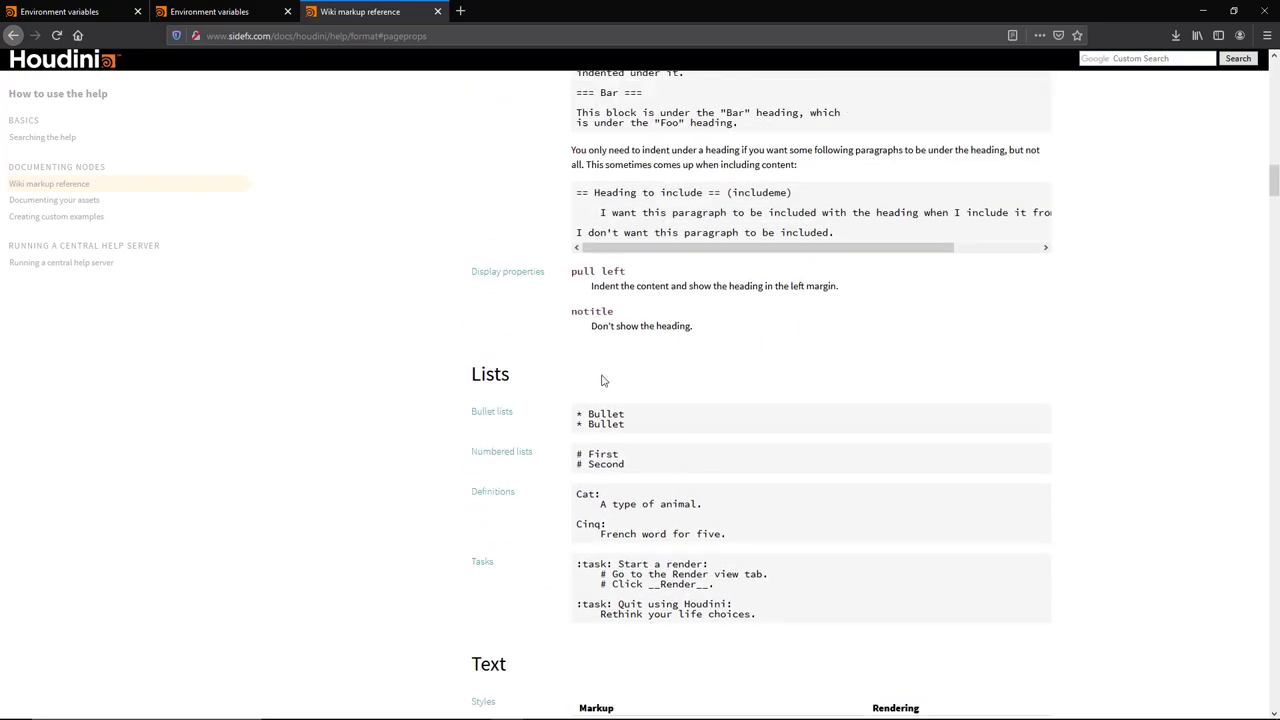
{"action": "left_click", "coordinate": [1199, 8]}
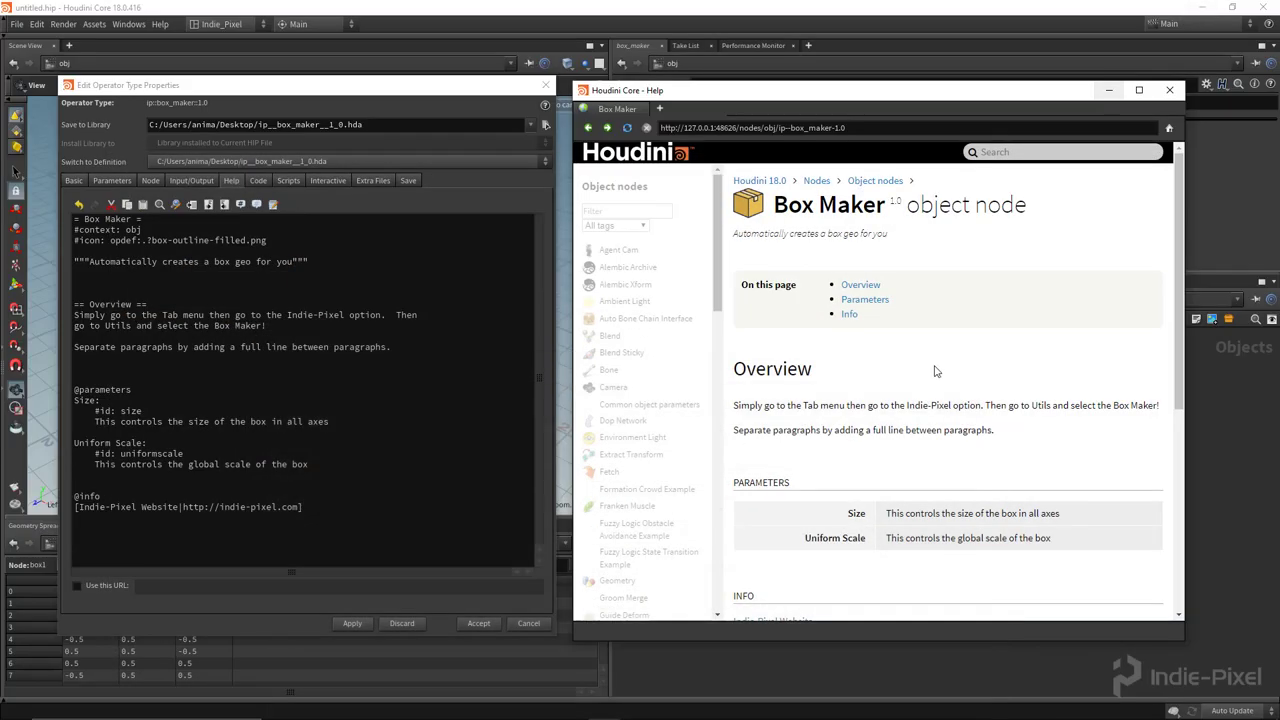
{"action": "left_click_drag", "start_coordinate": [790, 94], "coordinate": [789, 90]}
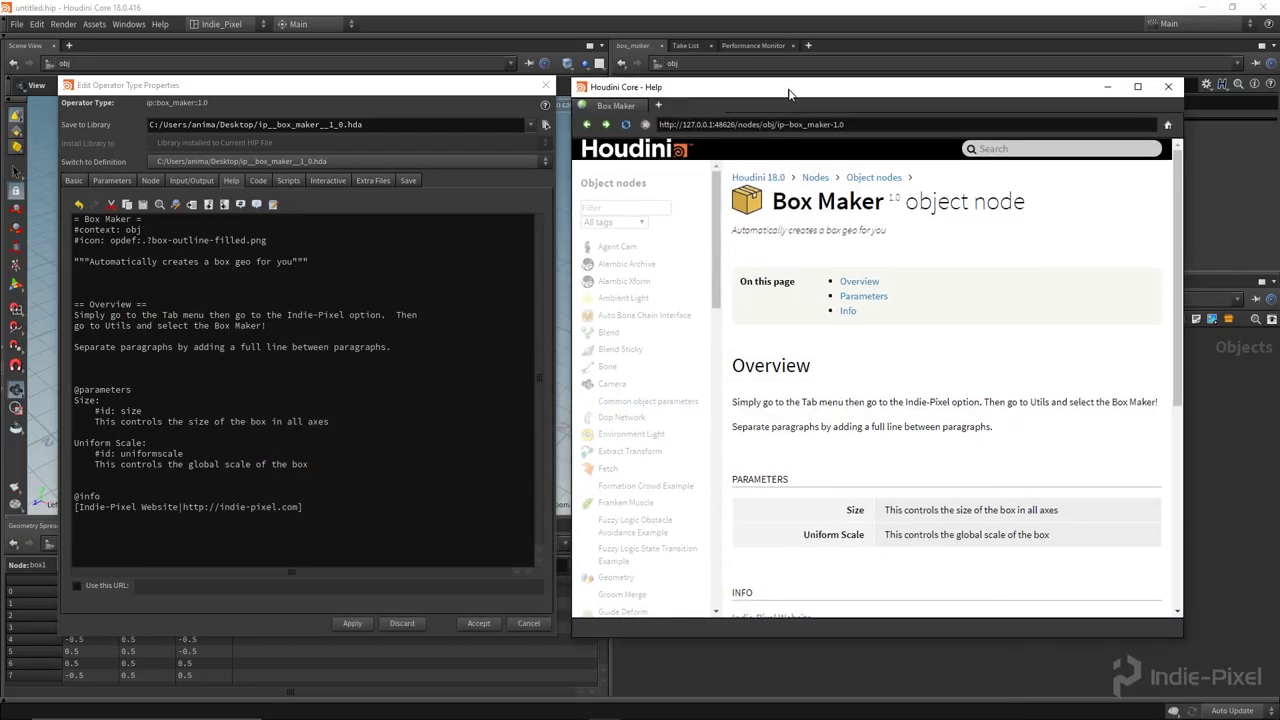